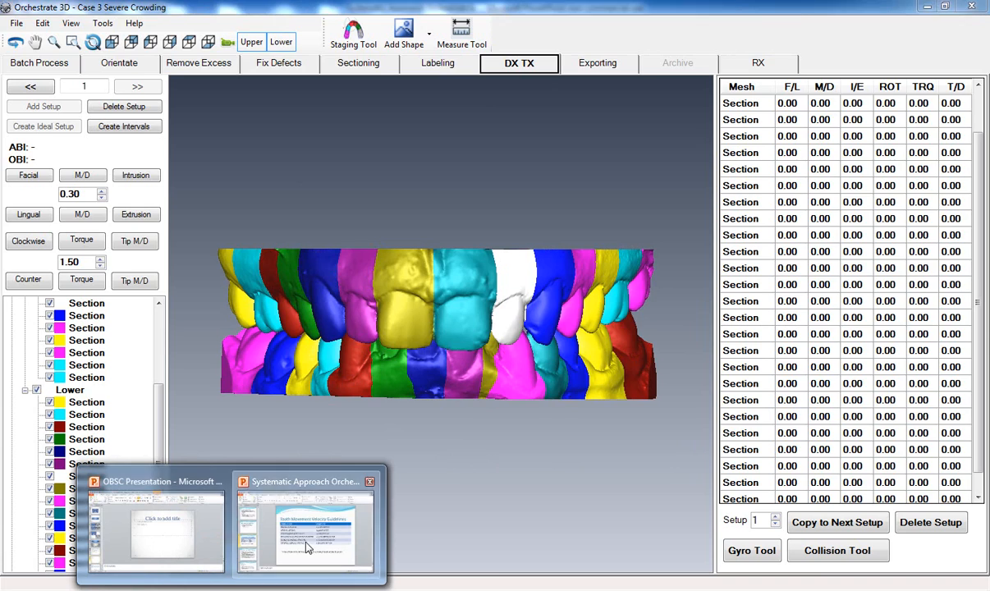
- Consult the PowerPoint tooth movement overview slide, return to Orchestrate 3D, and show only the upper arch from an occlusal view
click(59, 272)
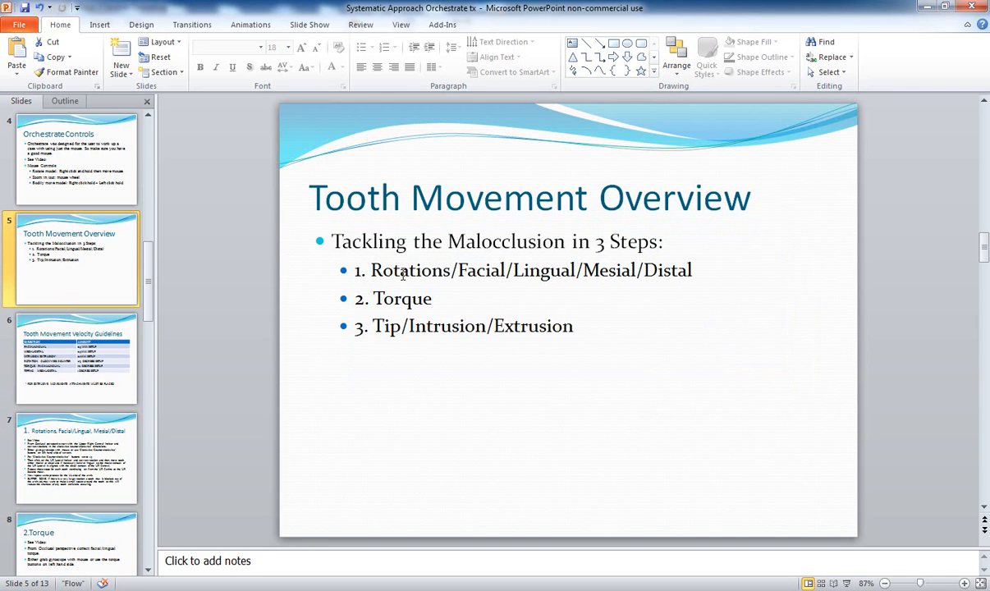
click(926, 6)
click(282, 43)
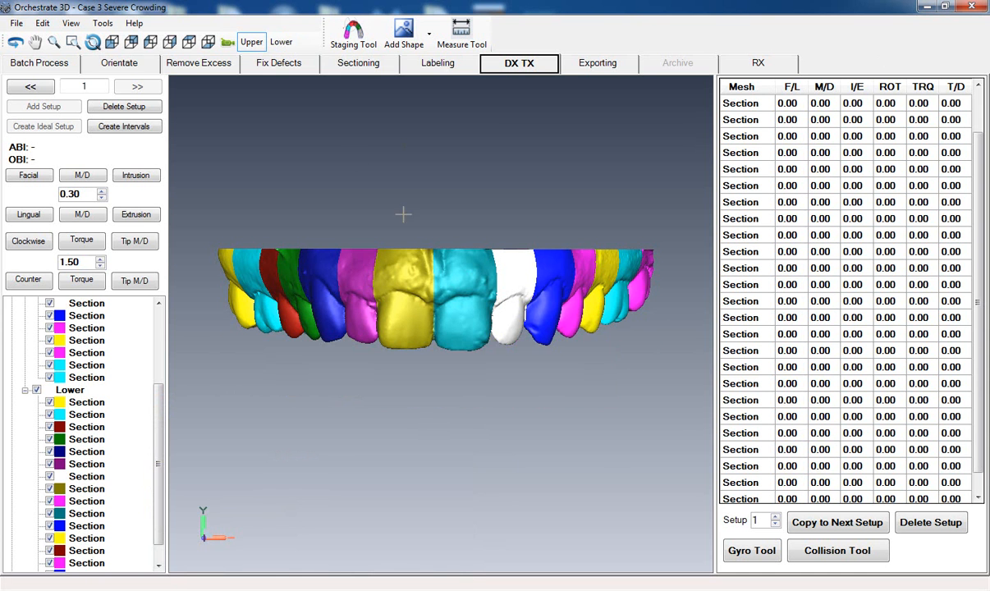
drag(471, 447, 434, 363)
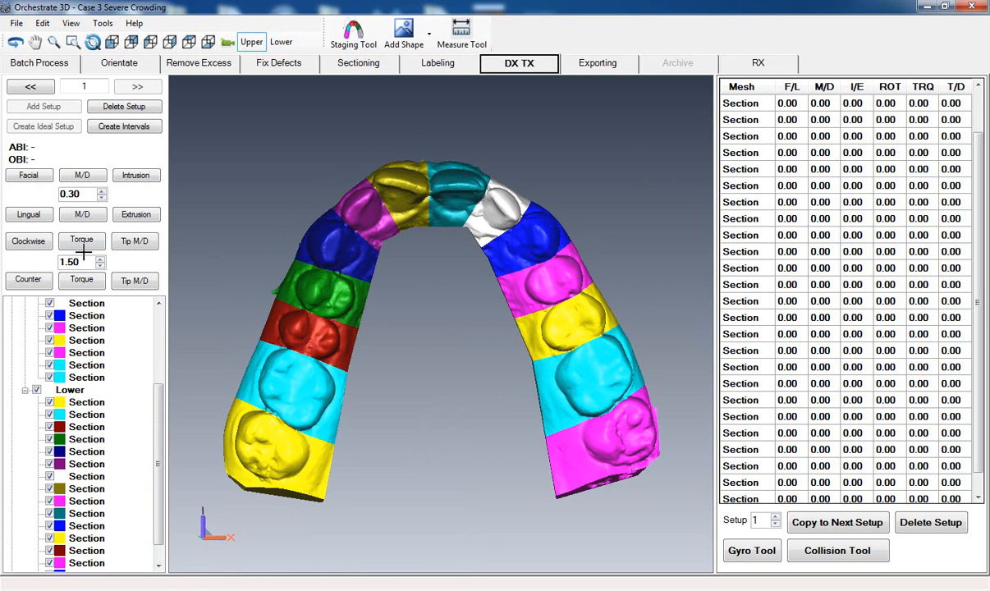
- Use the Gyro Tool to rotate the olive upper central incisor counterclockwise by about 21.87
click(751, 550)
click(401, 190)
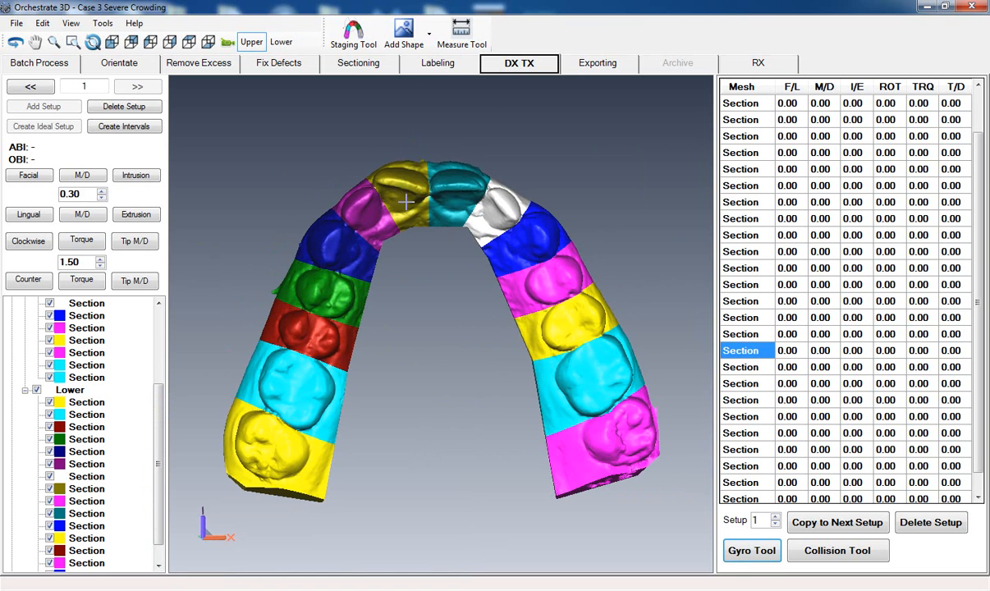
middle_drag(426, 323, 435, 352)
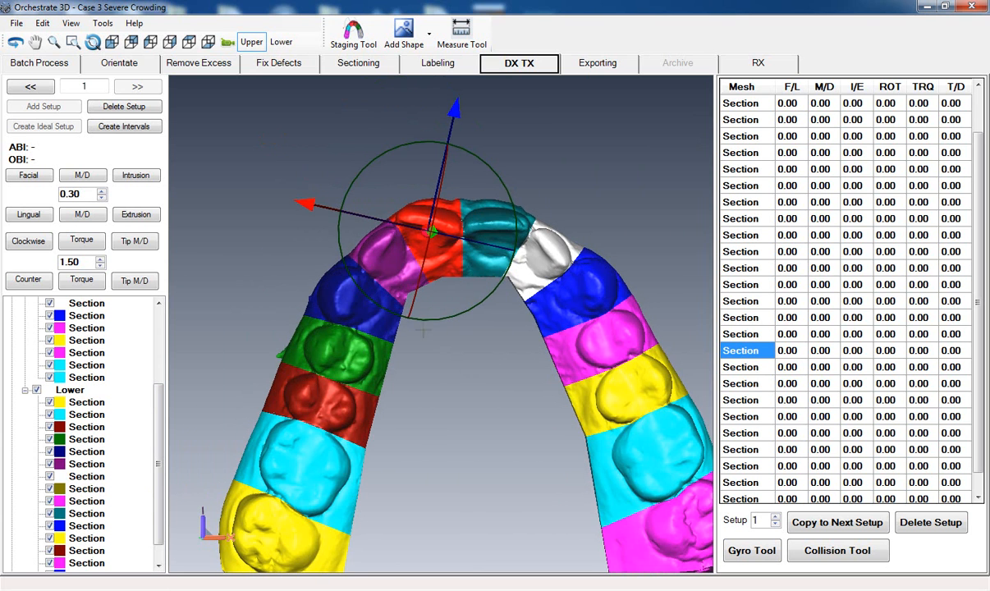
drag(389, 311, 421, 316)
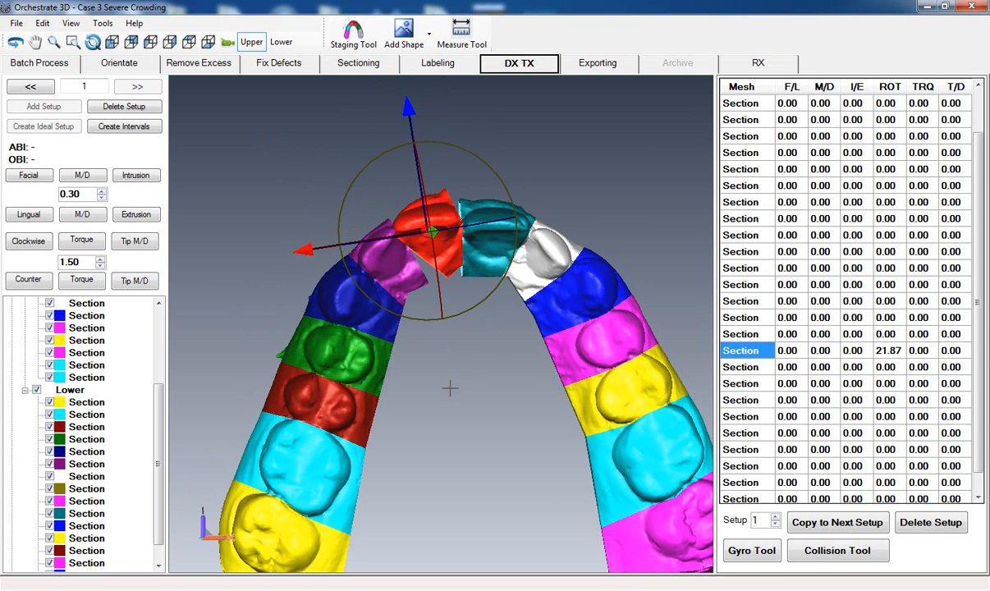
middle_drag(448, 373, 448, 354)
click(448, 354)
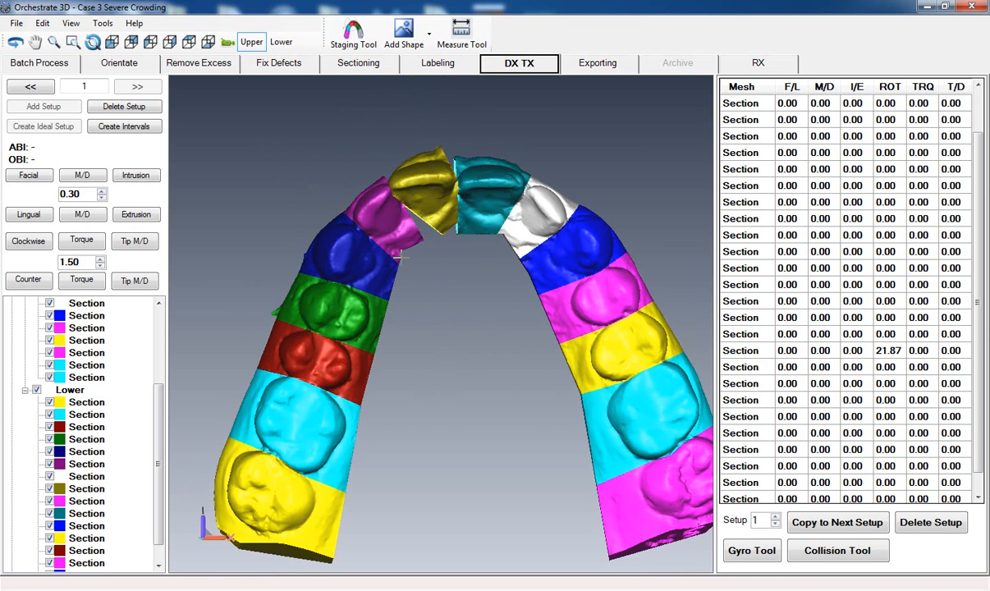
- Move the purple upper lateral incisor distally with the gyro, away from the olive incisor, to an M/D value of about 1.23
click(388, 219)
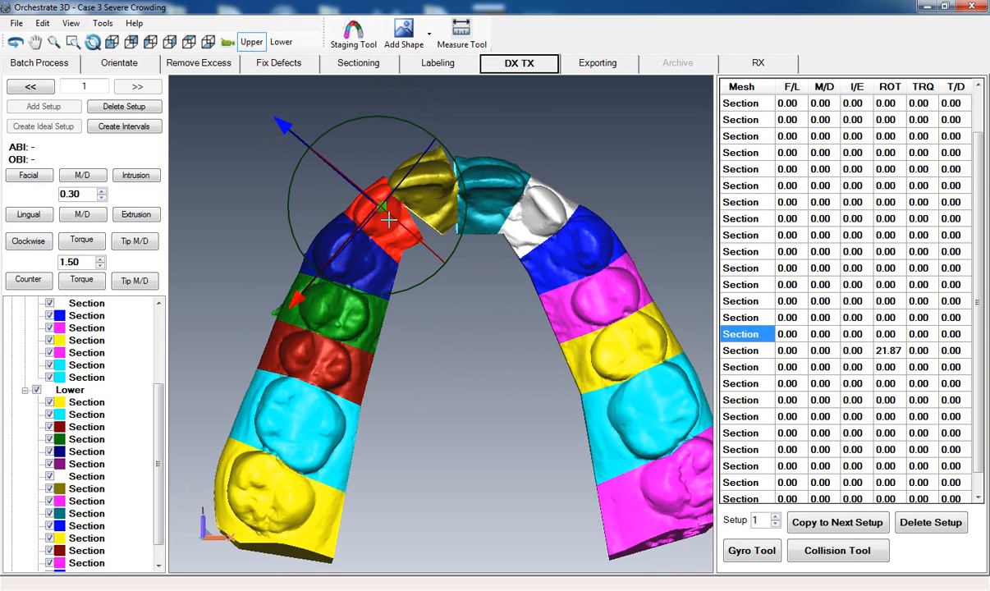
drag(296, 298, 287, 301)
click(465, 378)
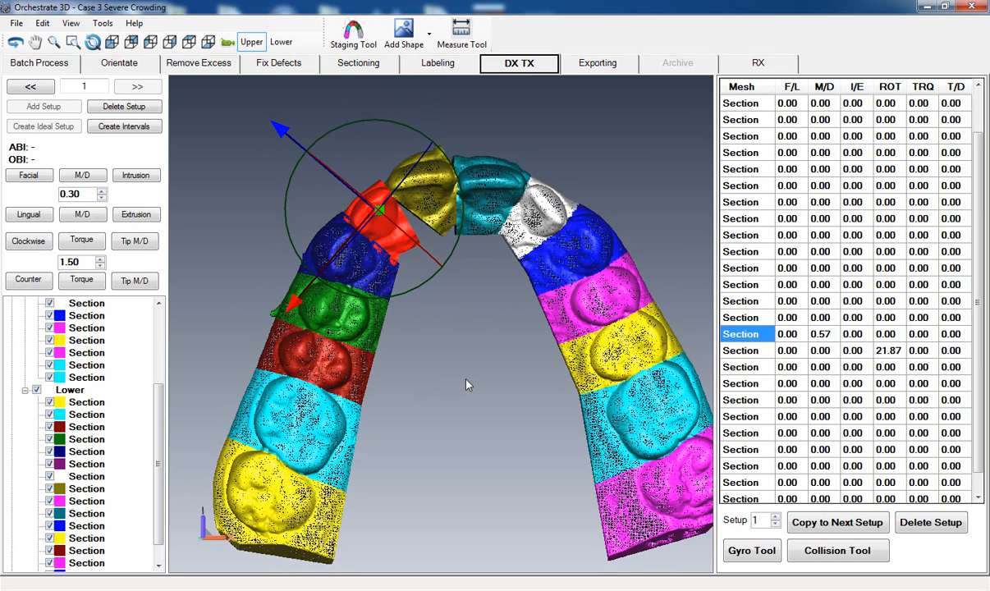
scroll(465, 379, up, 2)
scroll(465, 378, up, 3)
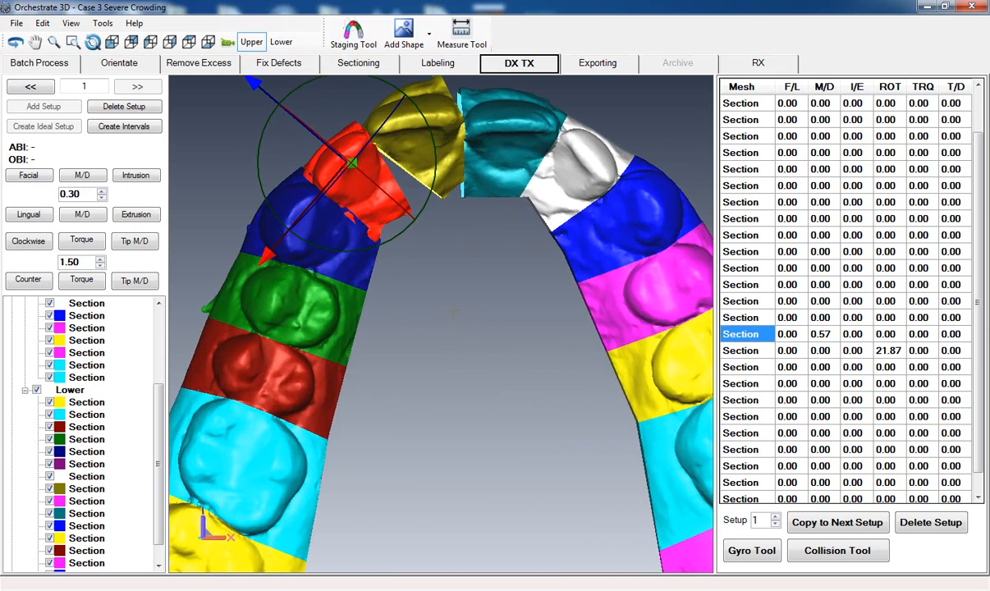
middle_drag(458, 322, 480, 352)
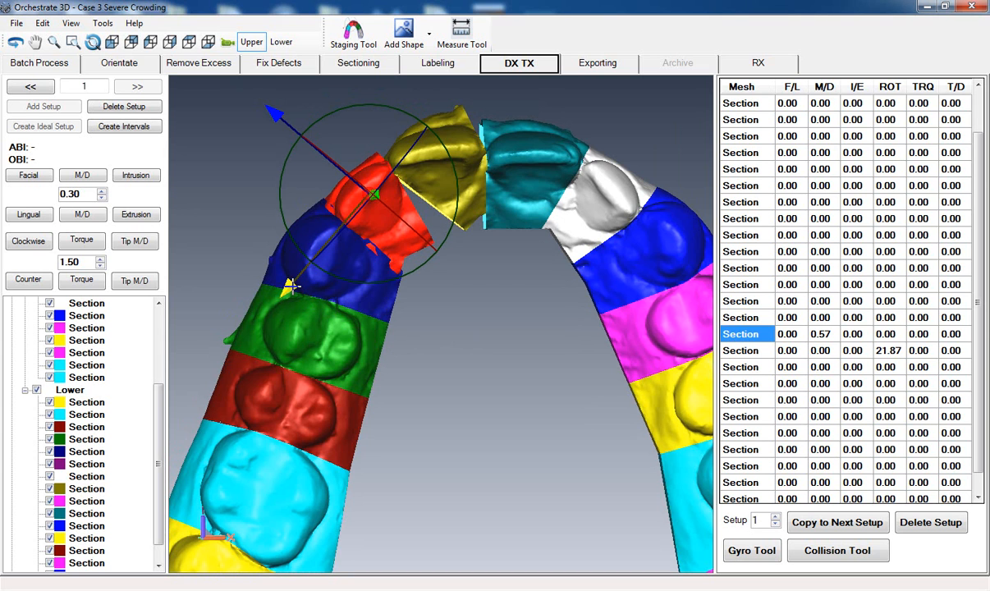
drag(289, 285, 286, 291)
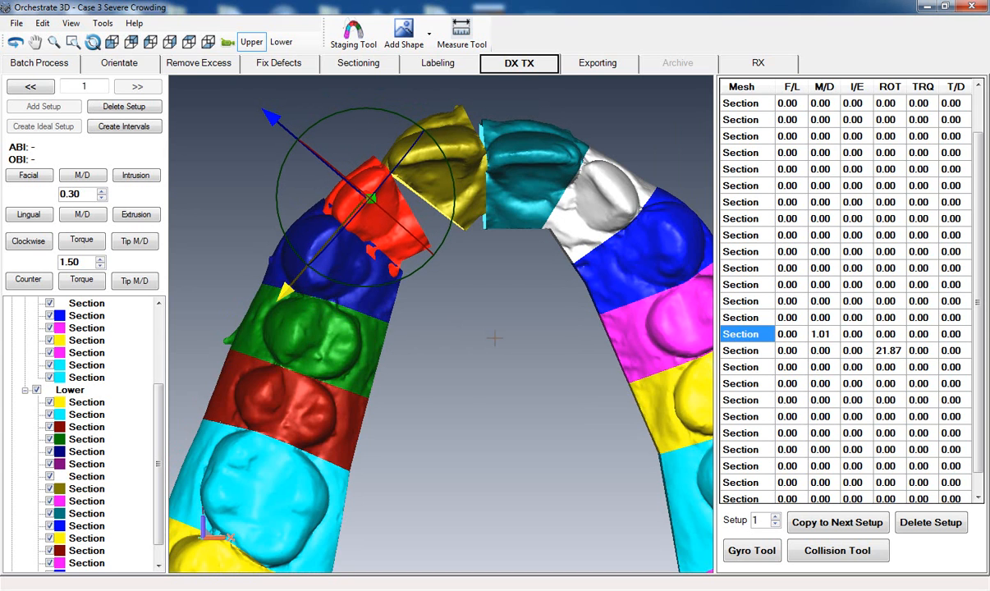
click(498, 348)
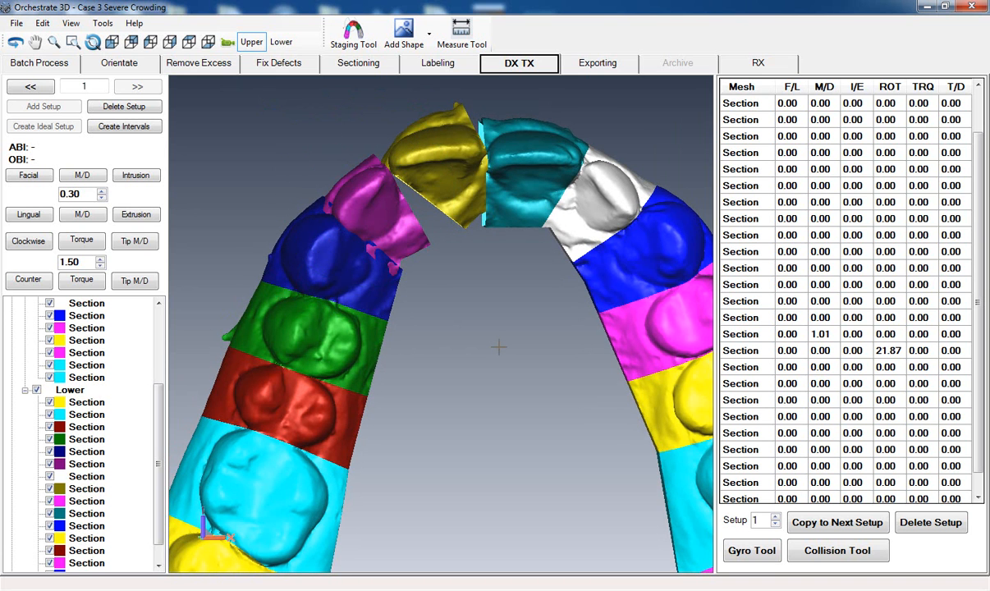
scroll(499, 347, up, 2)
click(361, 163)
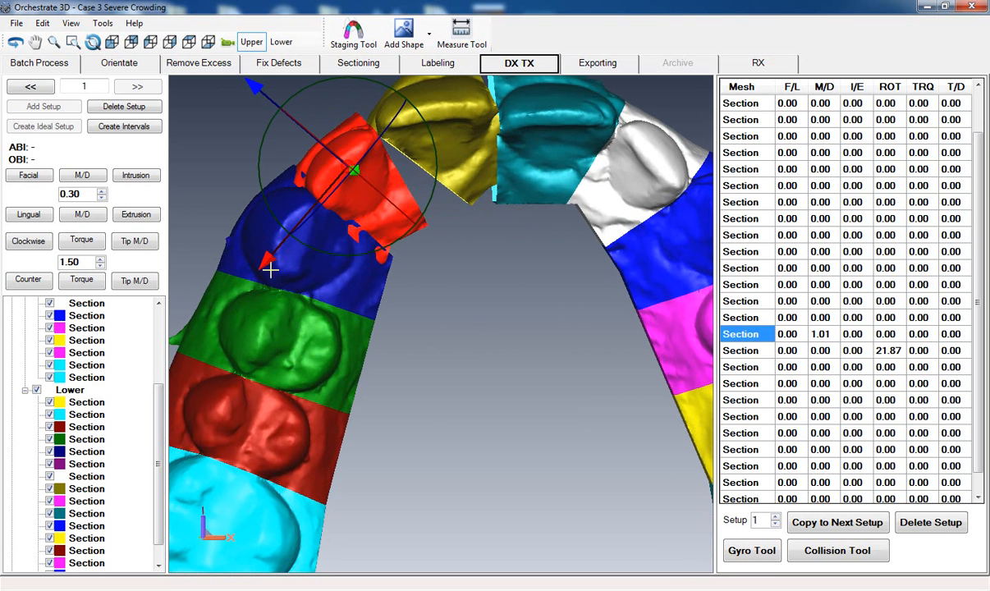
drag(267, 261, 261, 263)
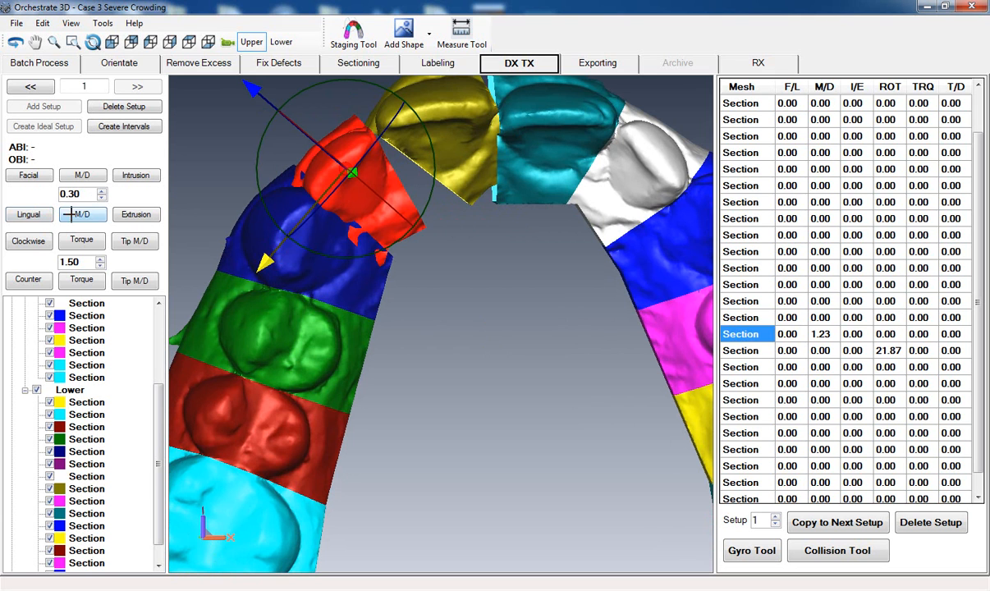
- Set the linear tooth movement increment to 0.15
click(101, 197)
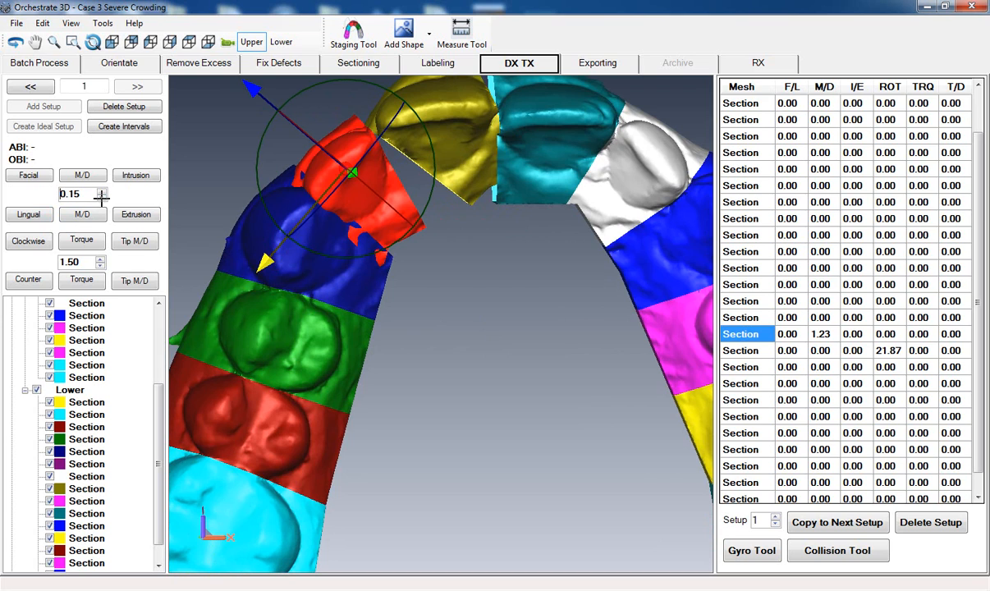
drag(476, 307, 481, 286)
scroll(494, 286, down, 3)
middle_drag(484, 327, 450, 282)
click(474, 301)
scroll(447, 316, down, 1)
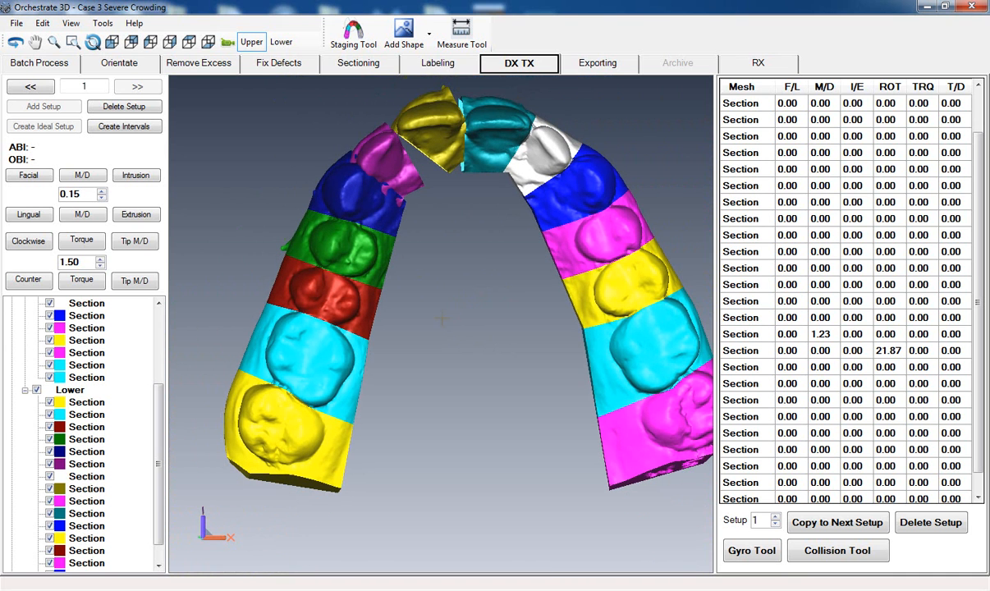
- Move the five teeth from the dark blue canine beside the purple incisor back to the yellow molar distally together, to M/D 1.35
click(350, 200)
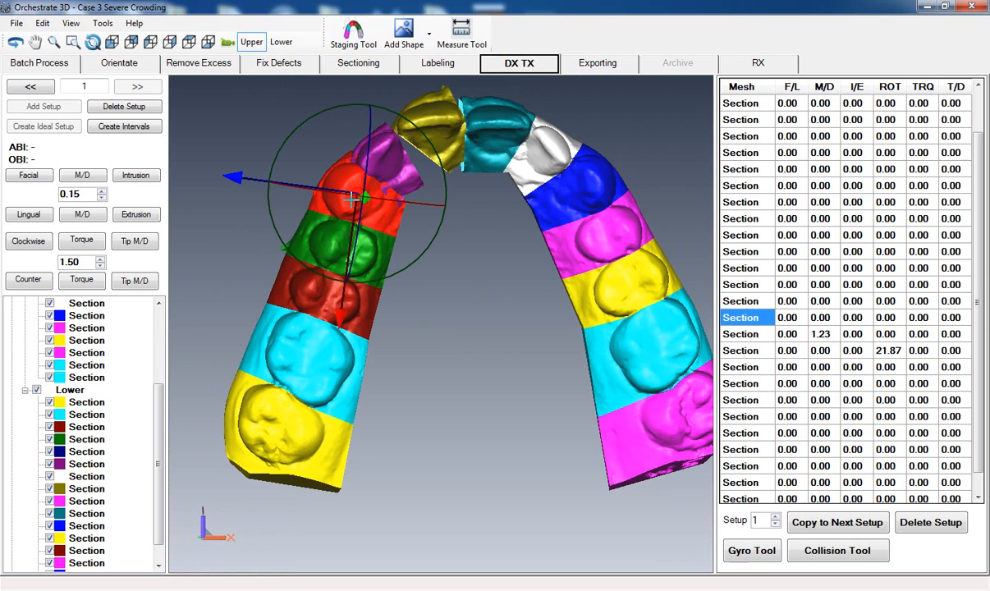
ctrl+click(341, 238)
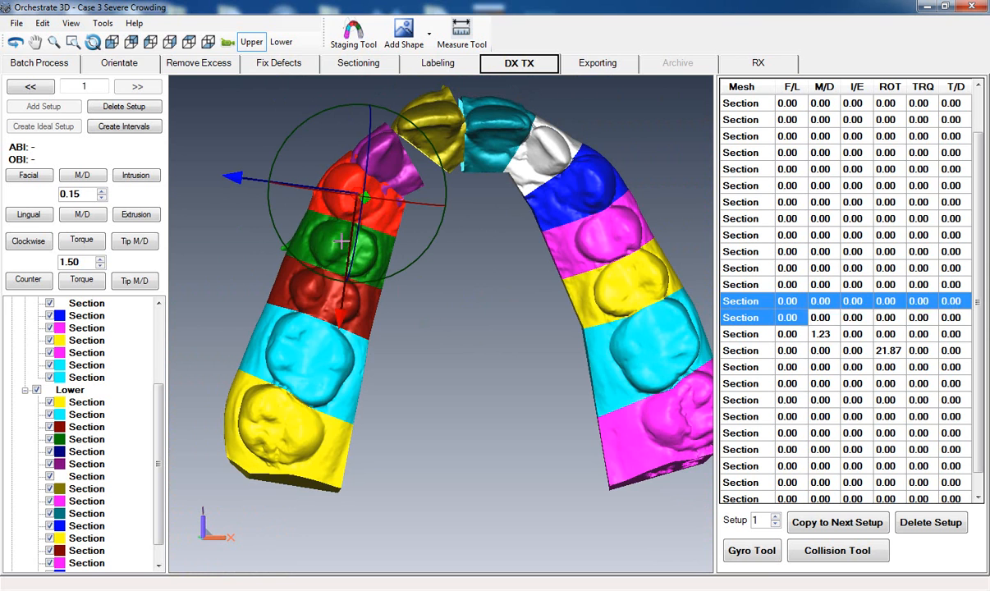
ctrl+click(311, 300)
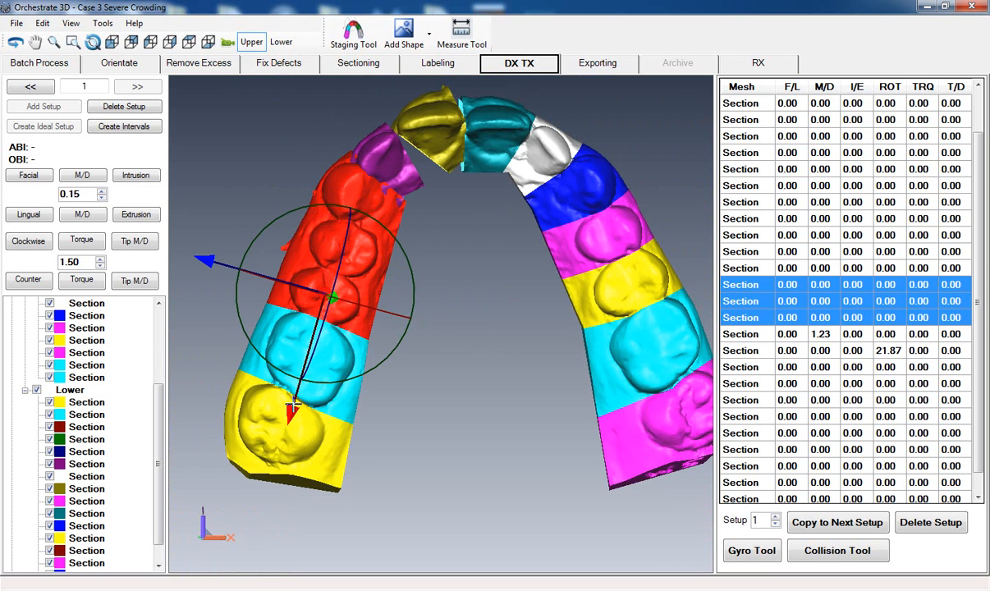
ctrl+click(319, 460)
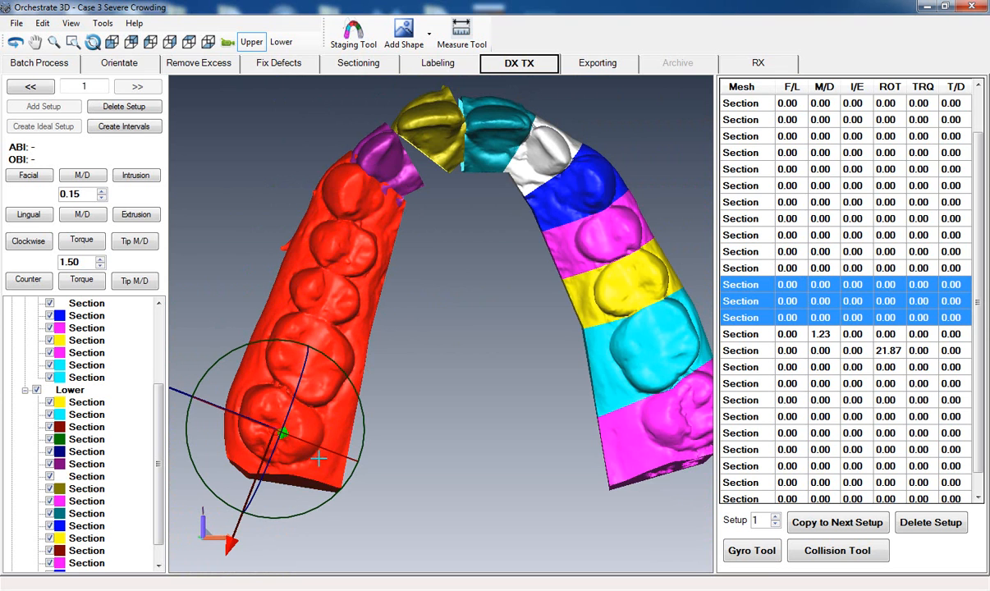
click(82, 175)
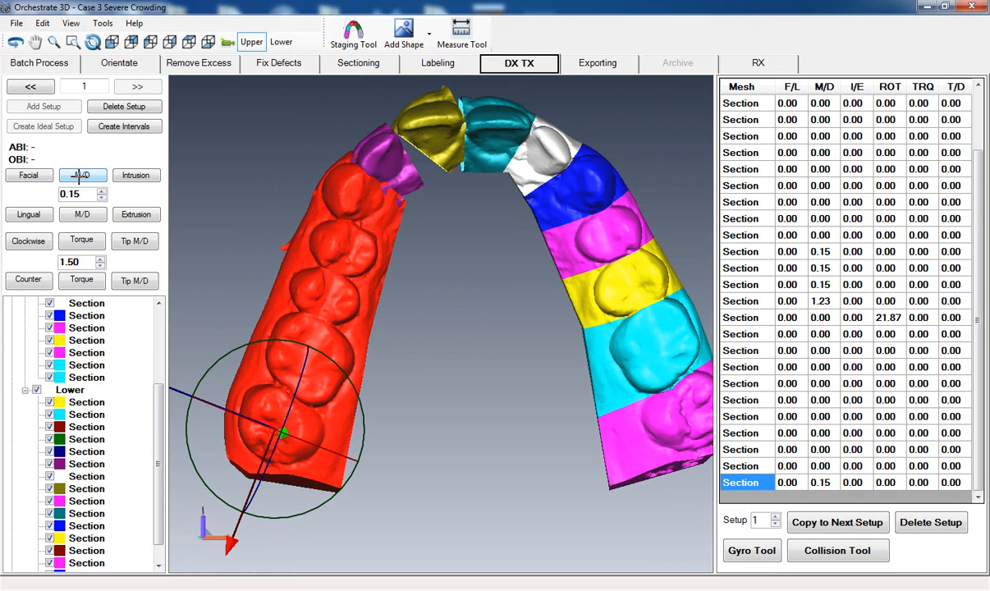
click(81, 175)
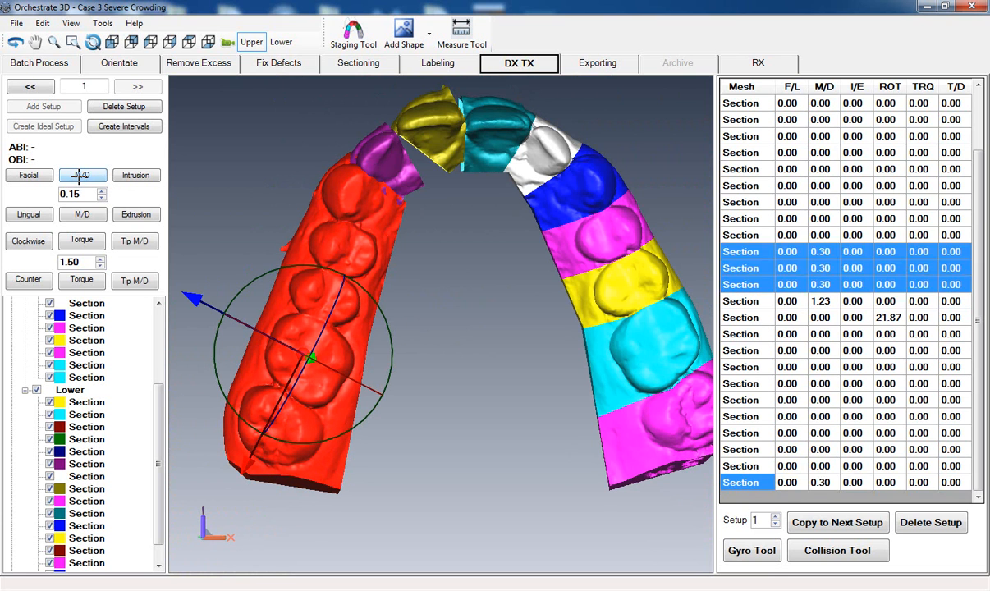
click(82, 175)
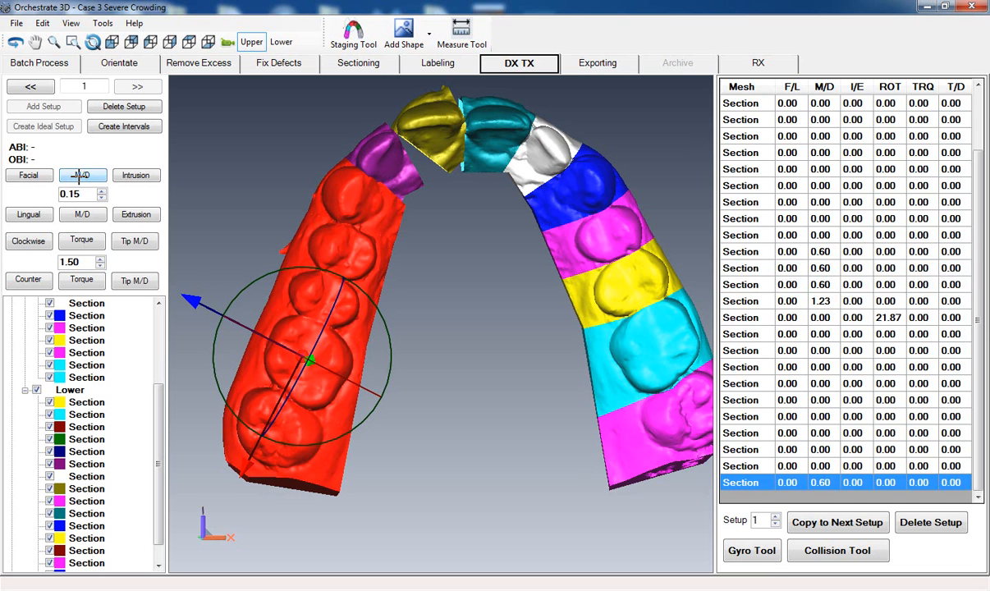
click(82, 174)
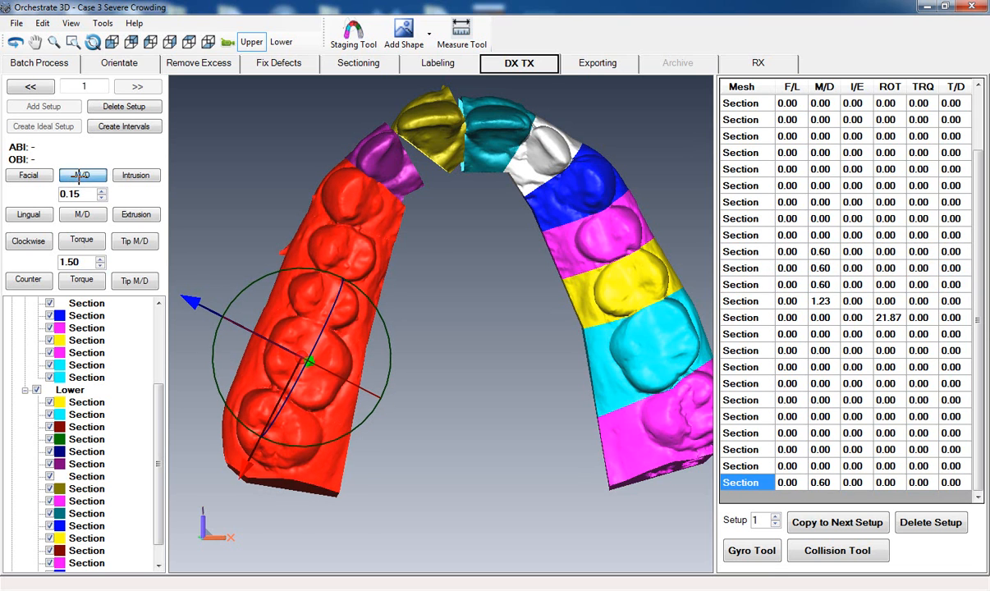
click(82, 175)
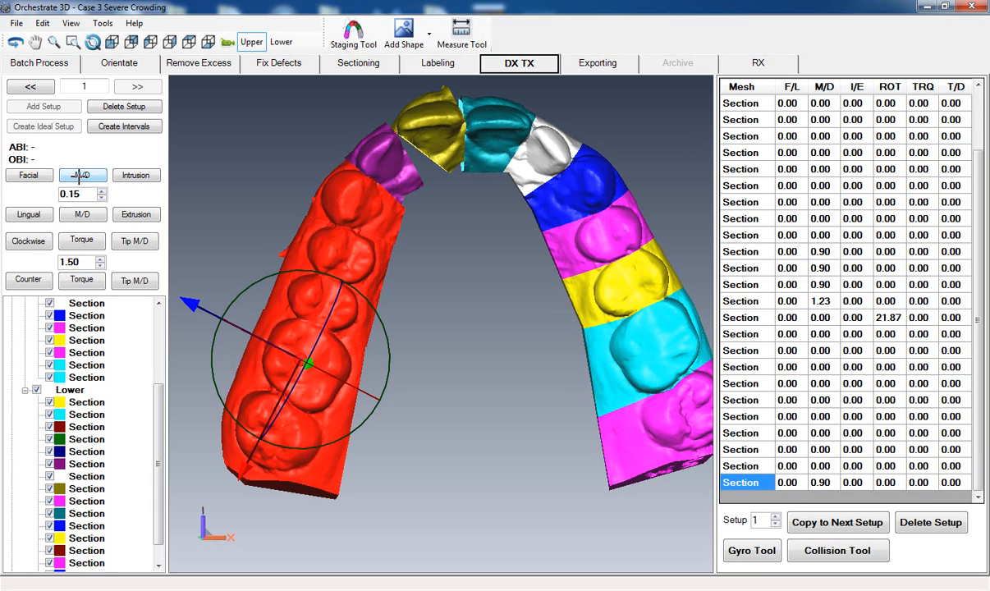
click(82, 174)
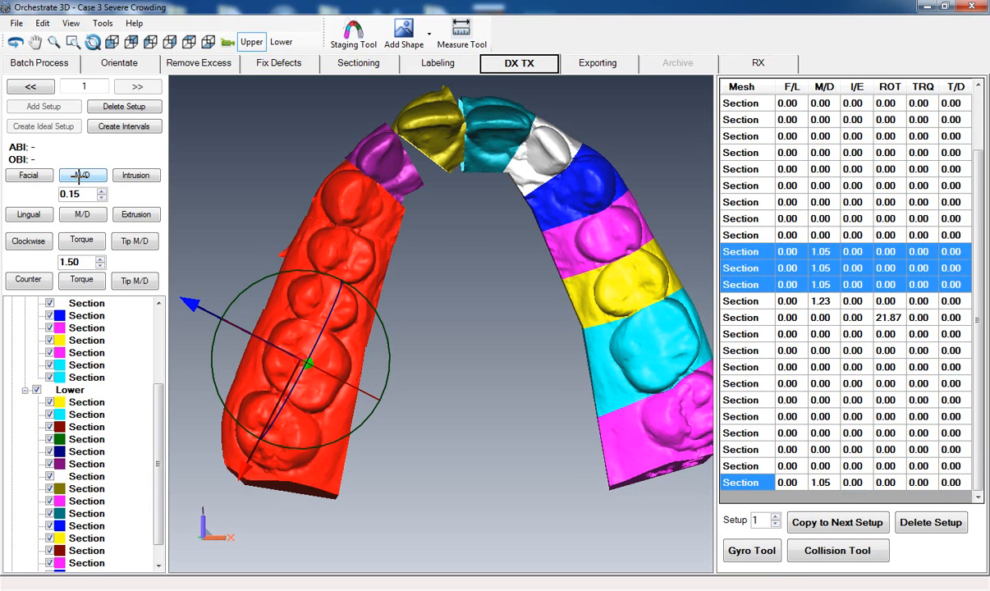
click(82, 175)
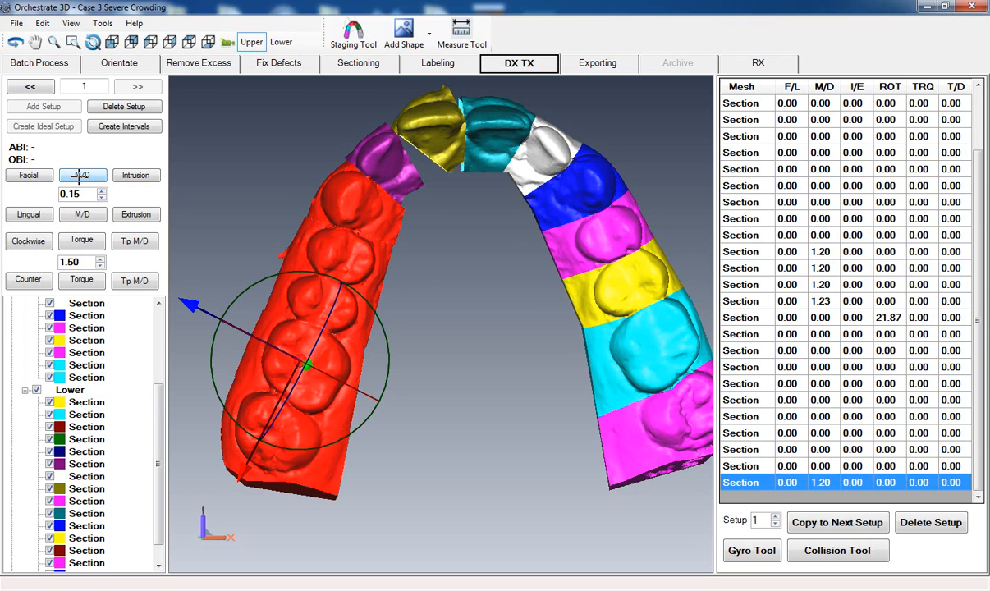
click(81, 175)
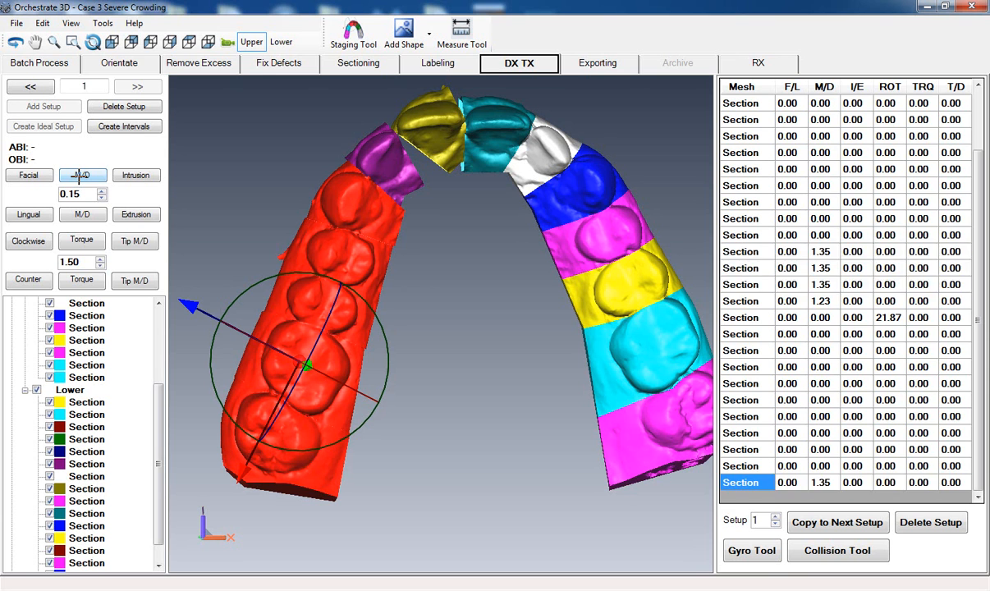
- Shift the same five posterior teeth facially in 0.15 increments to an F/L value of 0.45
click(16, 175)
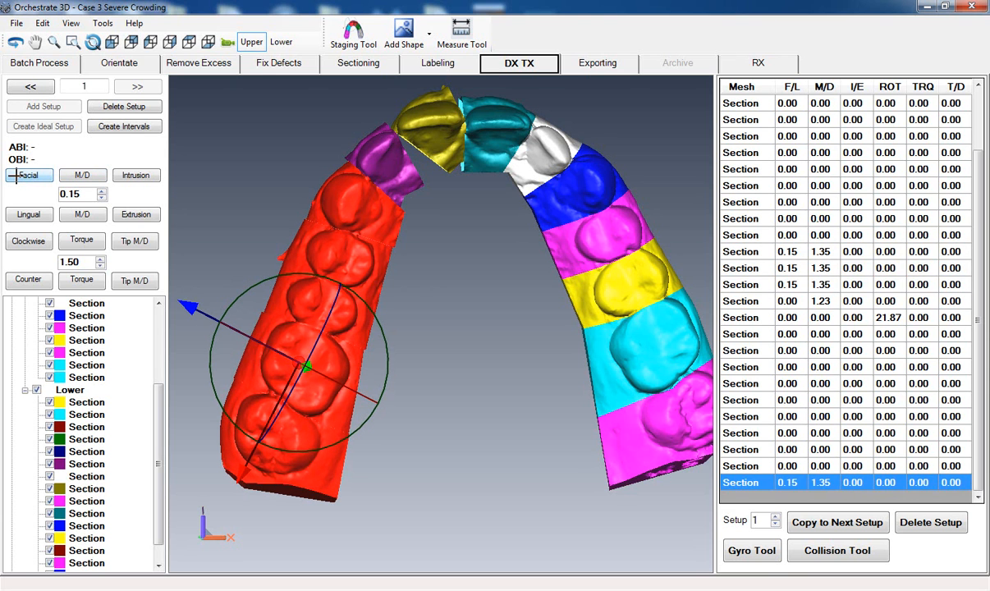
click(17, 174)
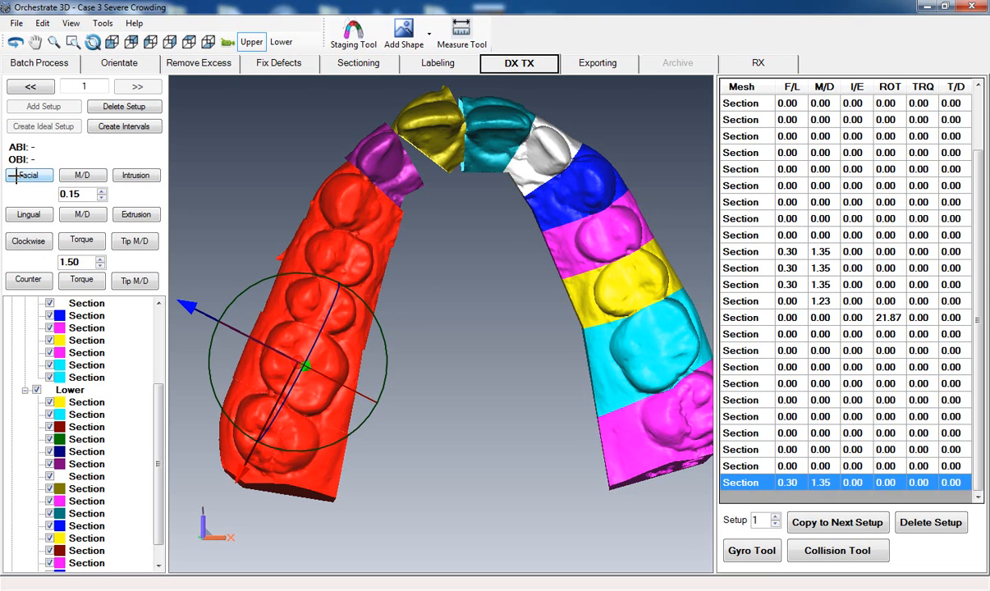
click(16, 175)
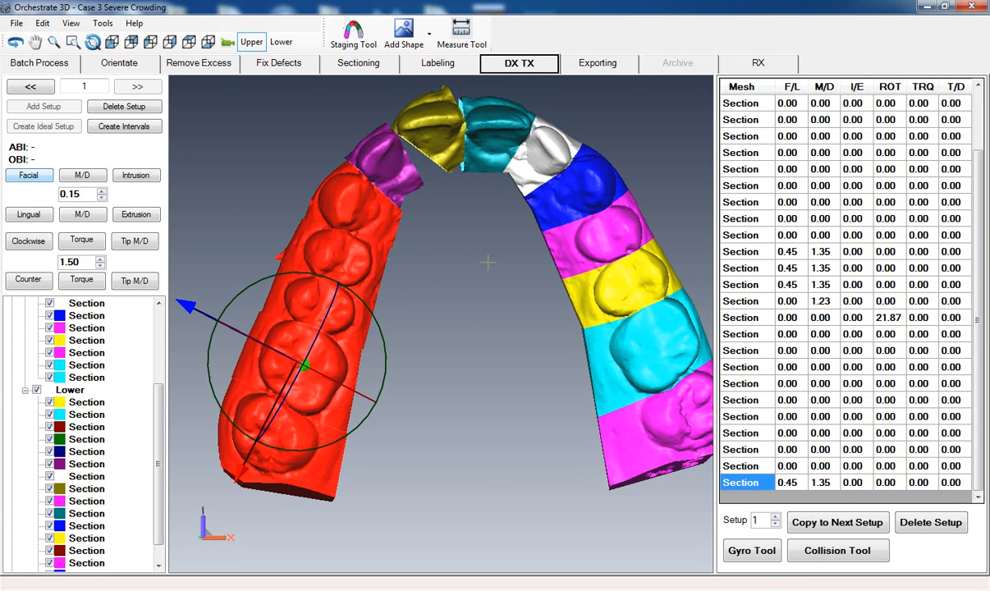
click(468, 275)
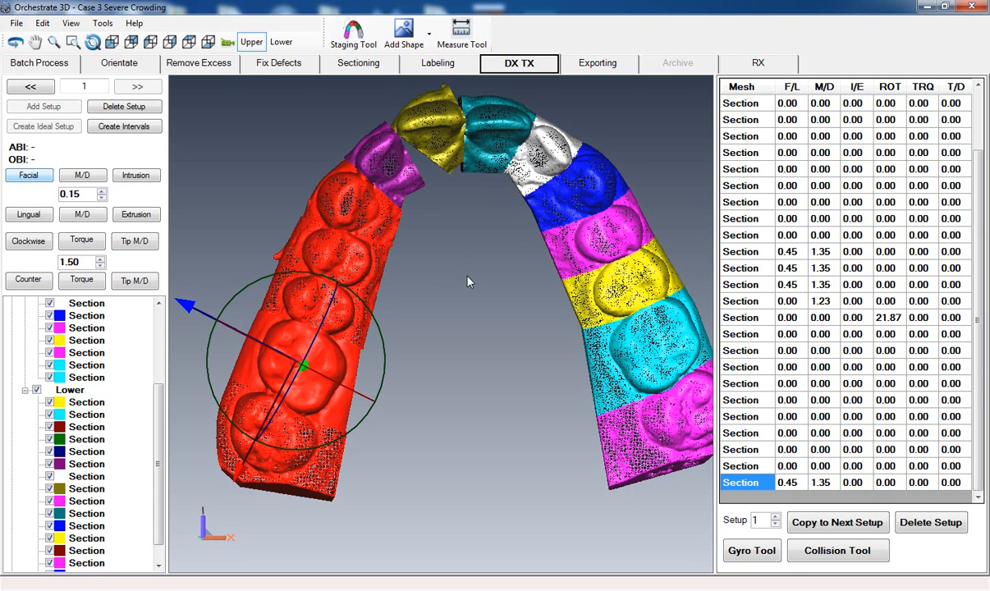
- Rotate the dark blue canine beside the purple incisor clockwise in 1.50 increments to a ROT value of -4.50
click(339, 214)
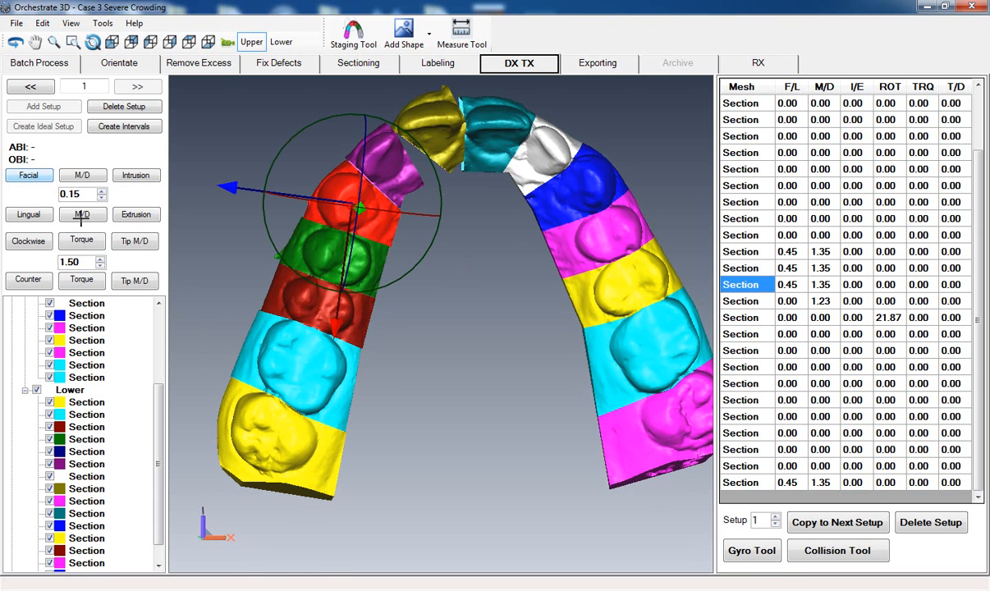
click(27, 240)
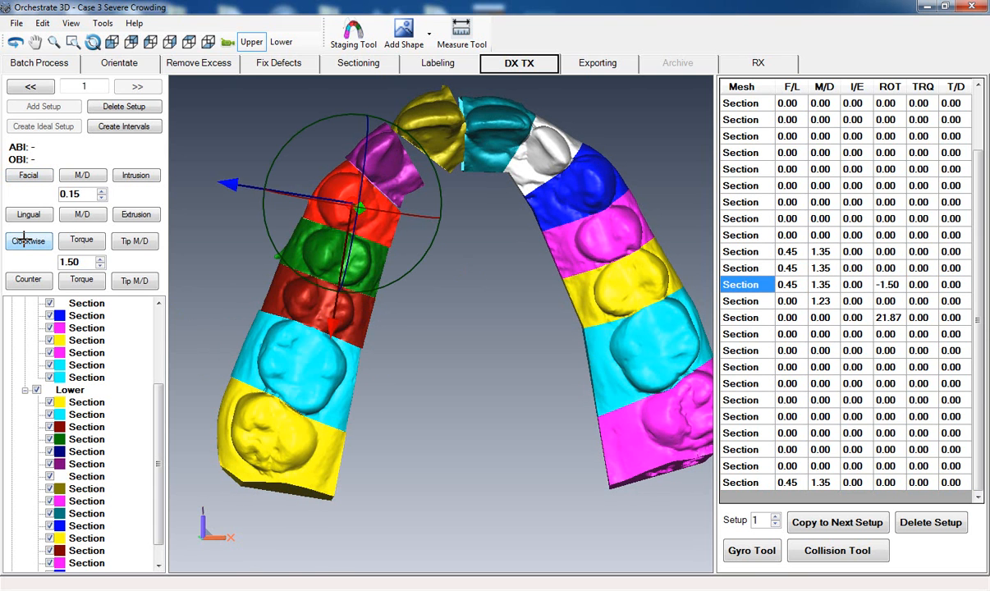
click(26, 240)
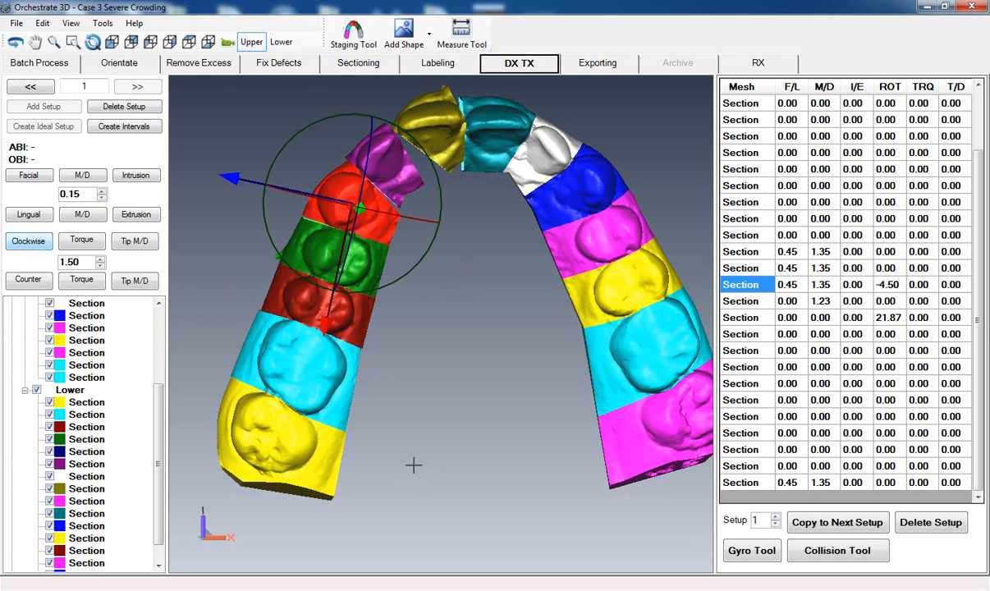
- Rotate the teal central incisor to a ROT value of -5.81 and move it facially to an F/L value of 0.76
click(457, 286)
middle_drag(459, 285, 451, 314)
click(484, 175)
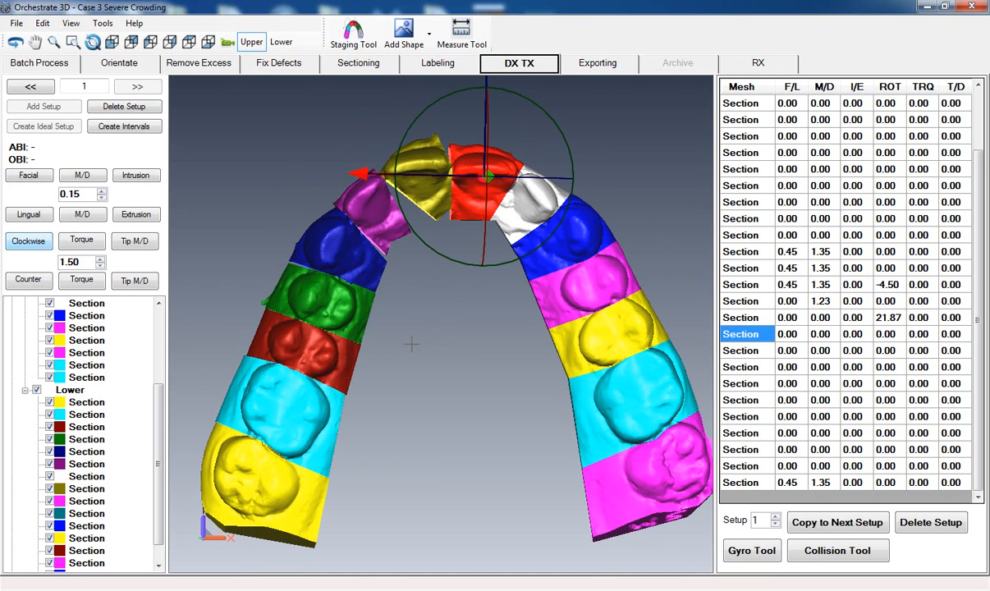
mouse_move(449, 259)
mouse_down()
mouse_move(427, 246)
mouse_move(443, 259)
mouse_up()
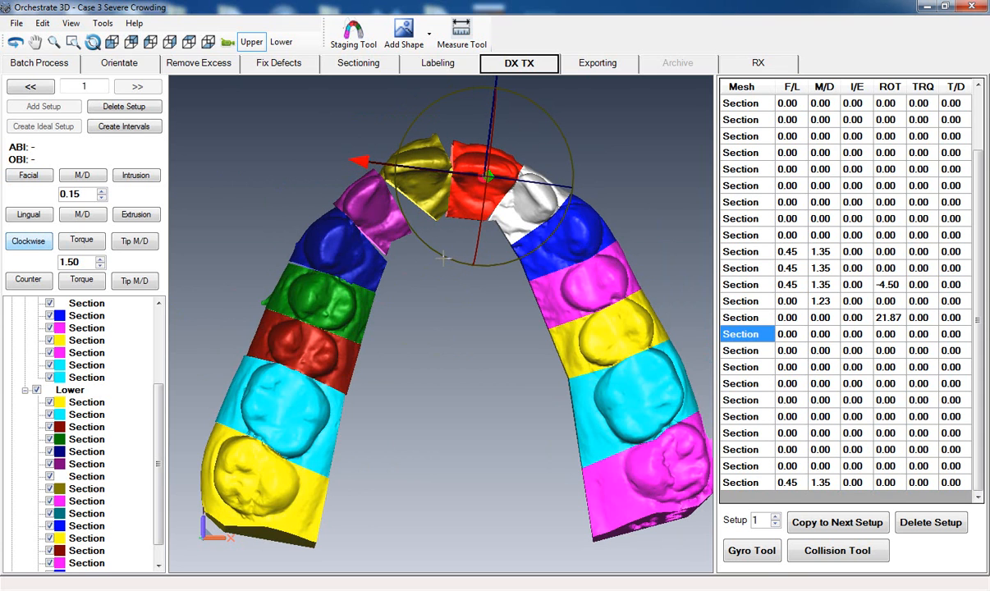
click(31, 175)
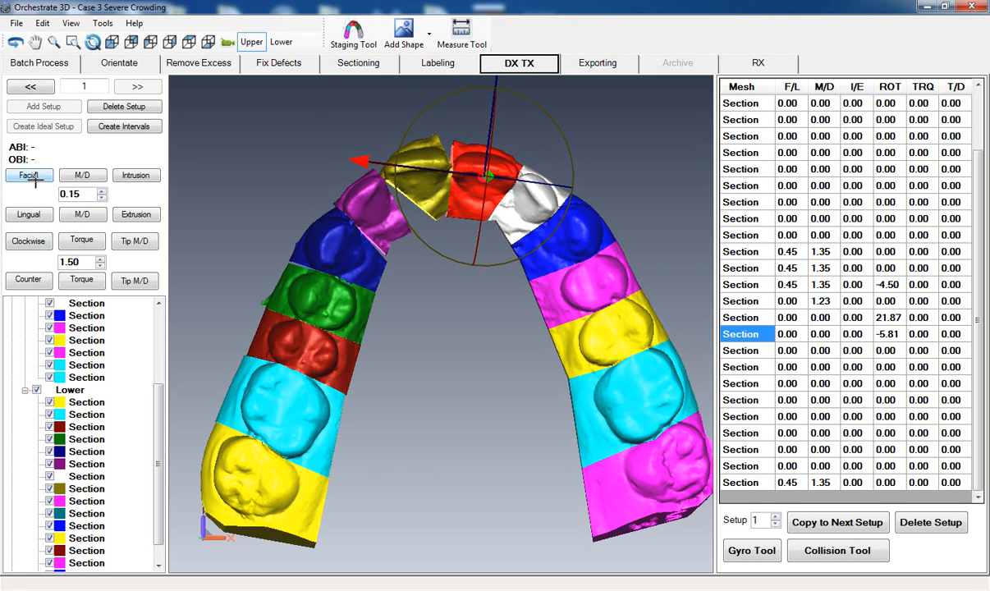
middle_drag(457, 318, 446, 382)
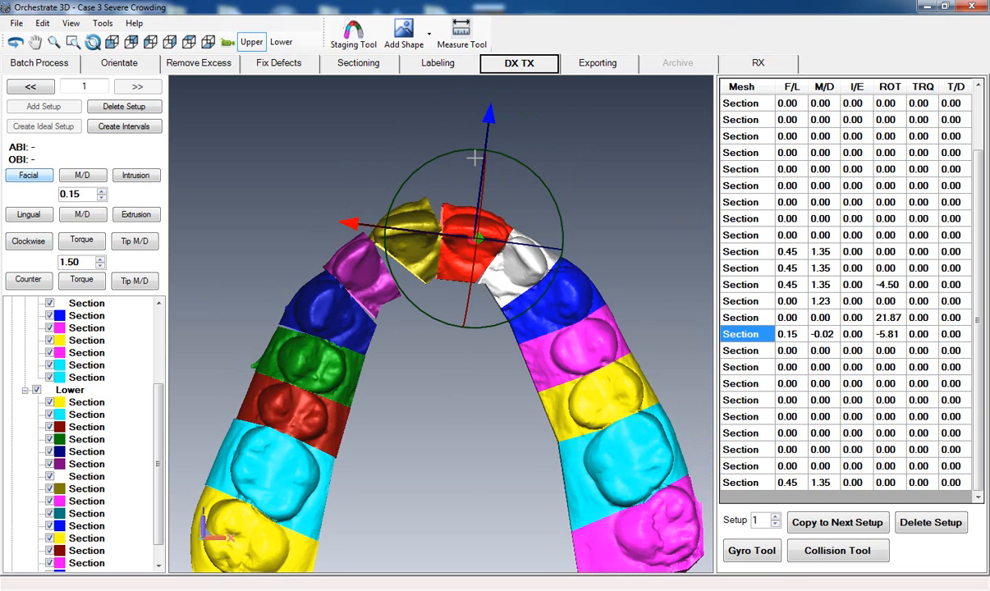
drag(495, 117, 495, 112)
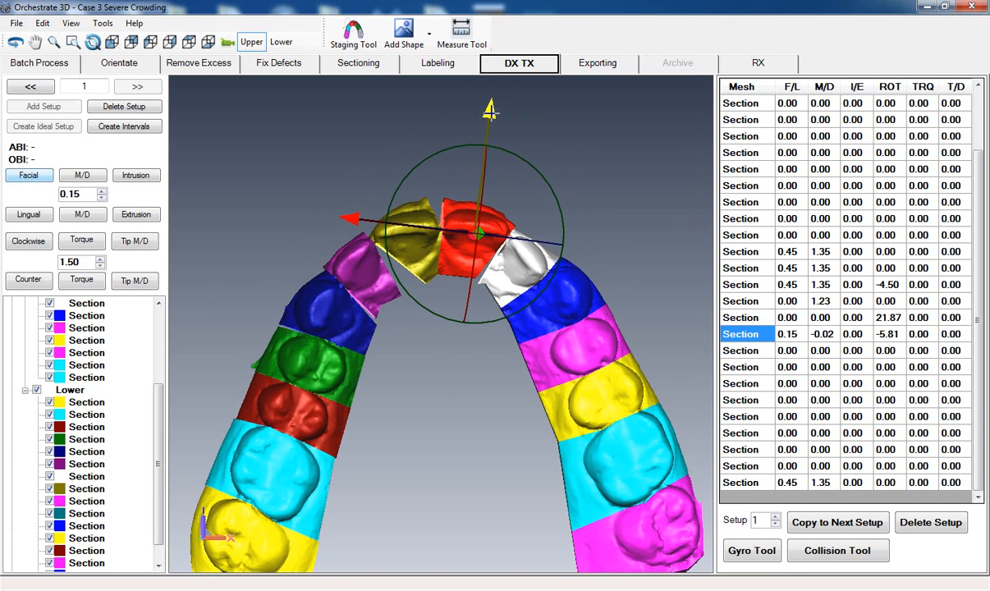
click(445, 357)
- Rotate the white lateral incisor beside the teal incisor to a ROT value of 7.90
scroll(444, 356, up, 2)
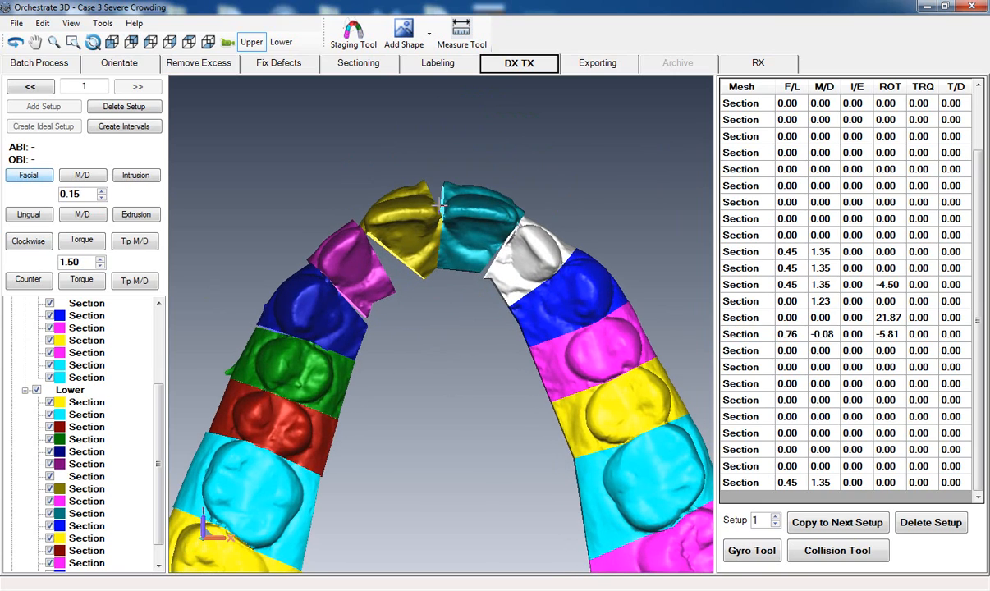
middle_drag(436, 328, 431, 276)
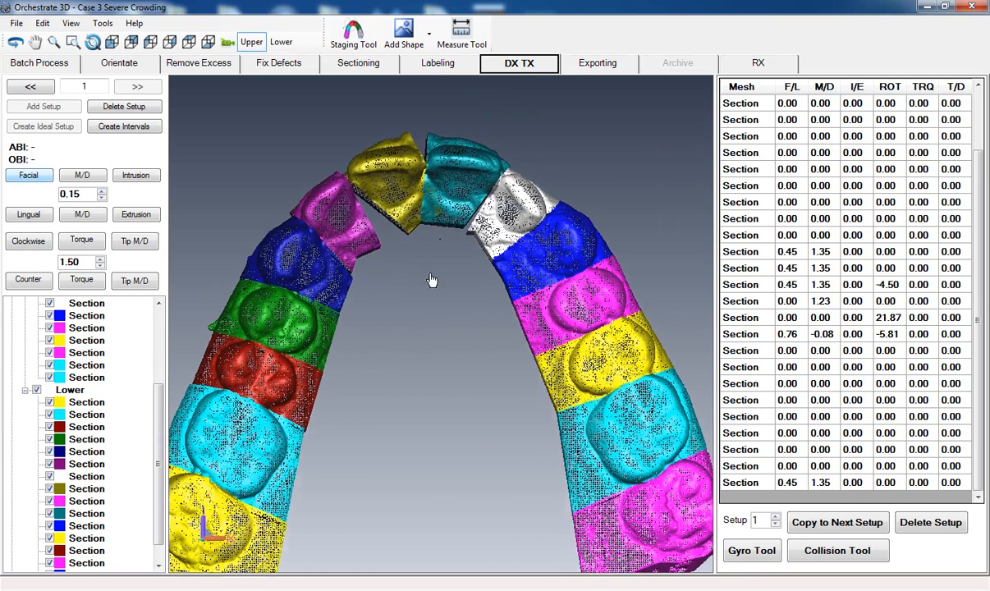
scroll(430, 301, down, 1)
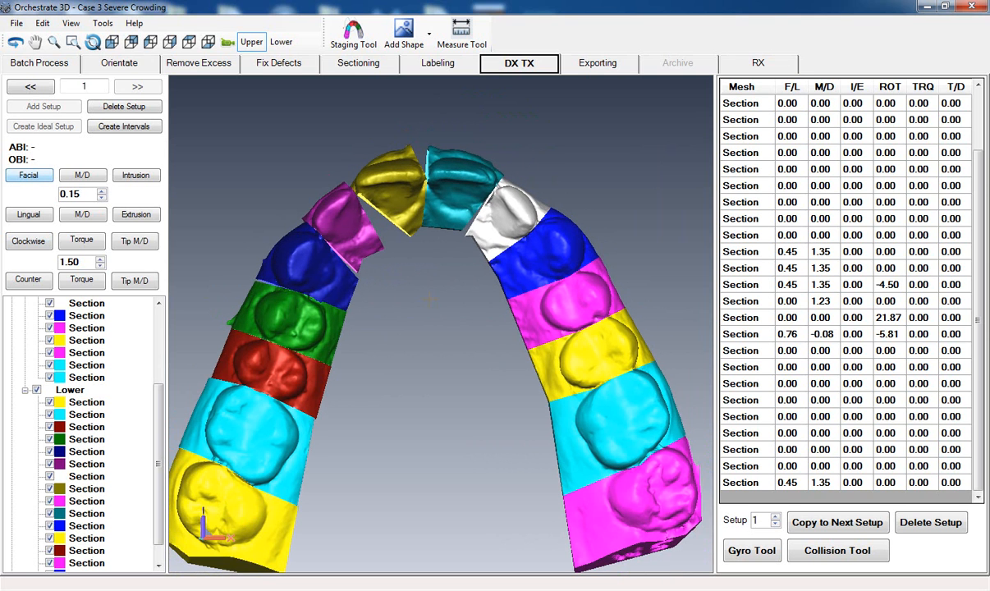
click(498, 214)
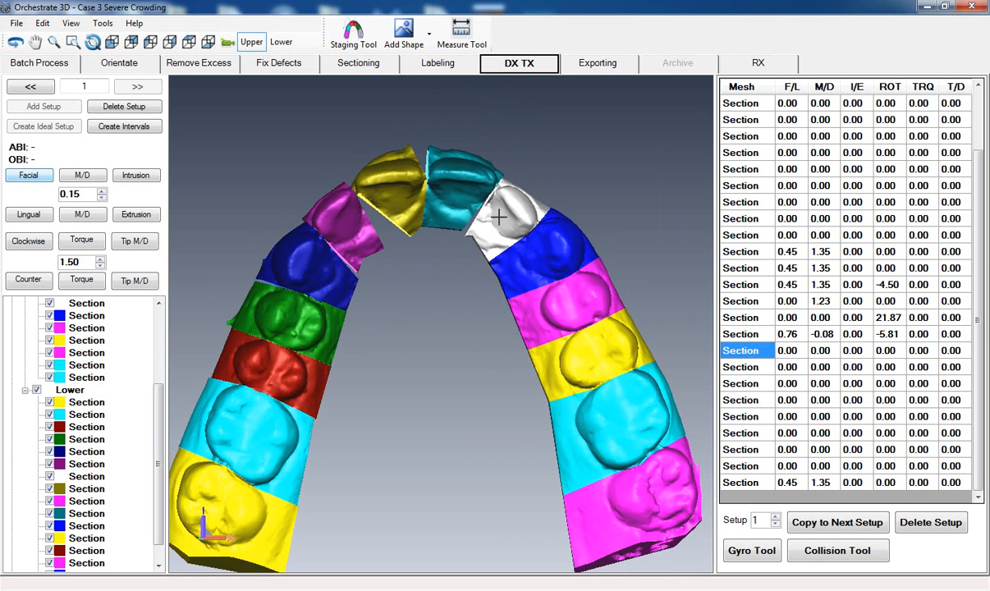
drag(471, 287, 483, 289)
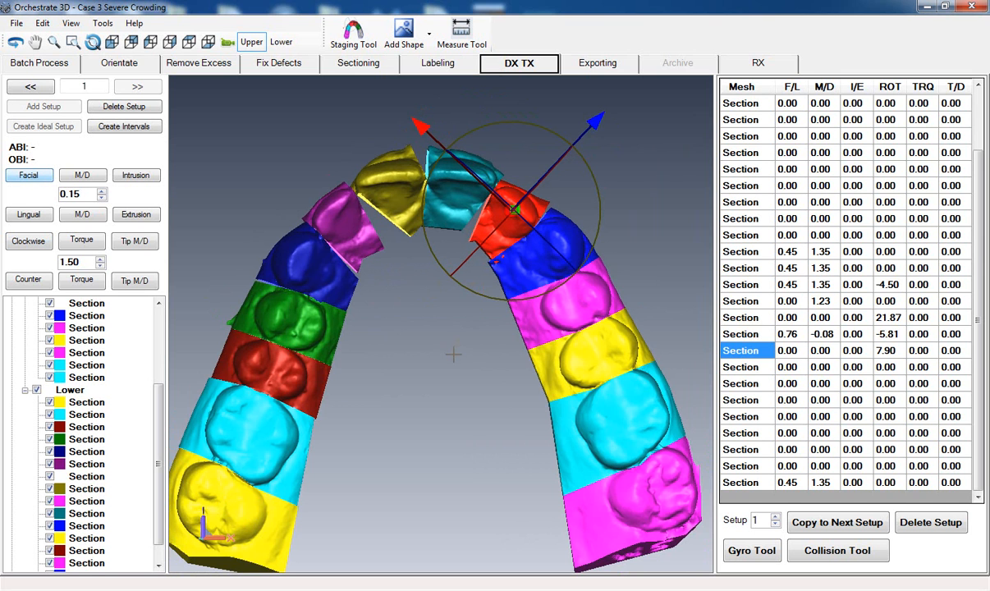
- Shift the white lateral incisor facially and mesiodistally to F/L 1.31 and M/D 0.35
middle_drag(448, 386, 443, 432)
drag(588, 164, 601, 153)
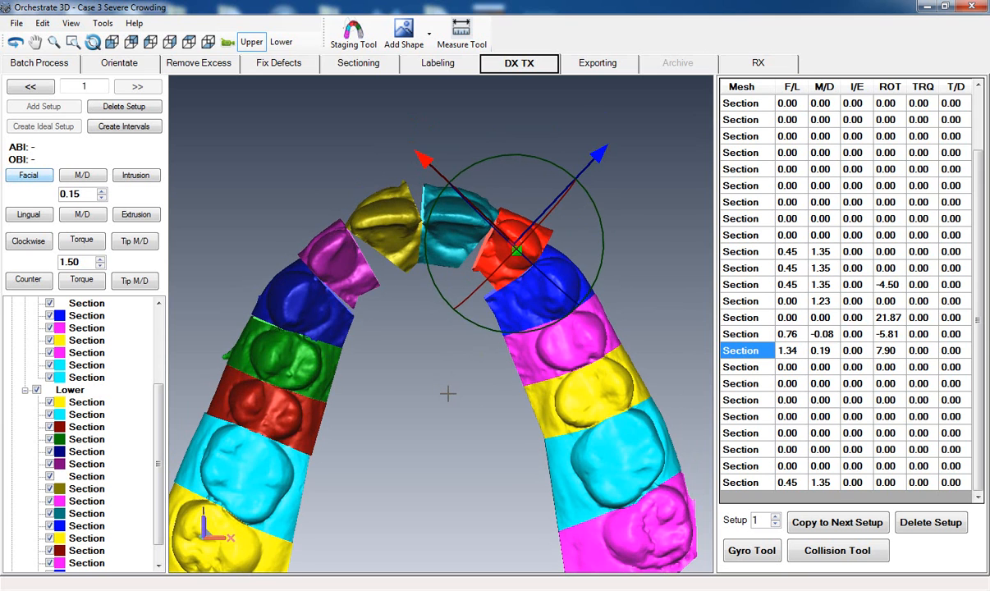
scroll(447, 394, up, 4)
middle_drag(441, 350, 438, 422)
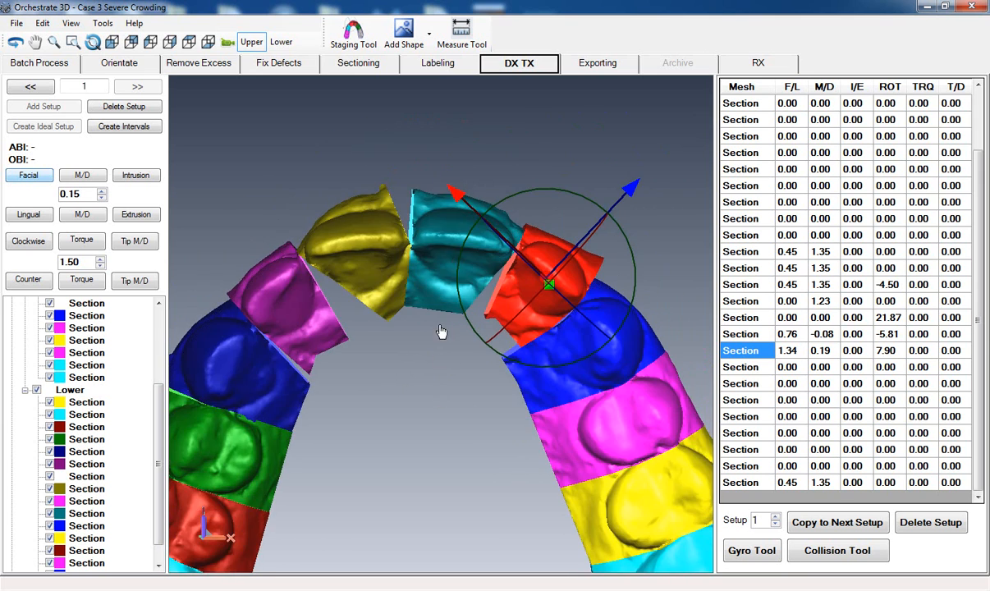
drag(455, 193, 459, 426)
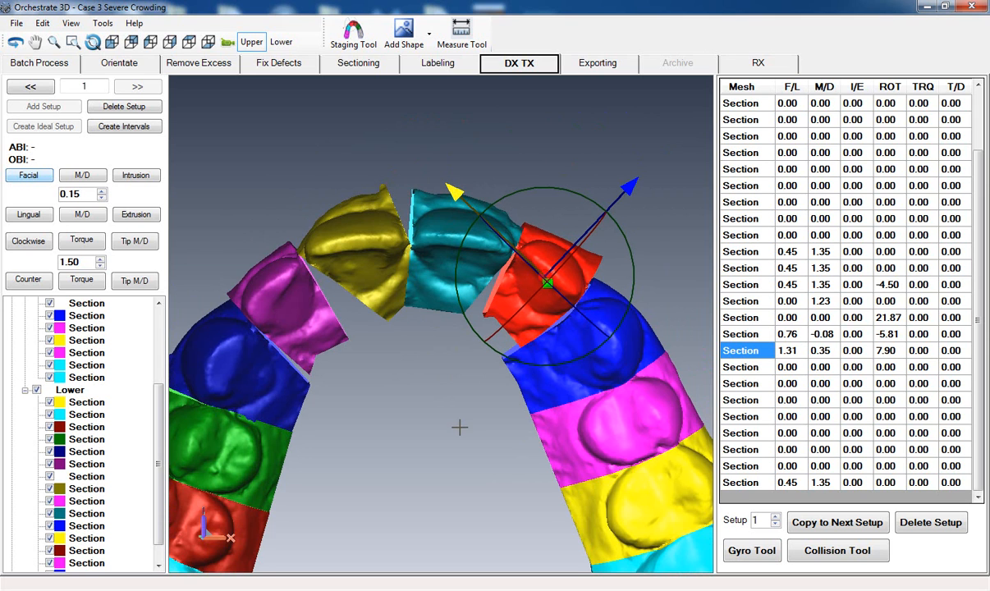
- Rotate the blue canine beside the white lateral incisor to a ROT value of 7.86
middle_drag(459, 417, 431, 338)
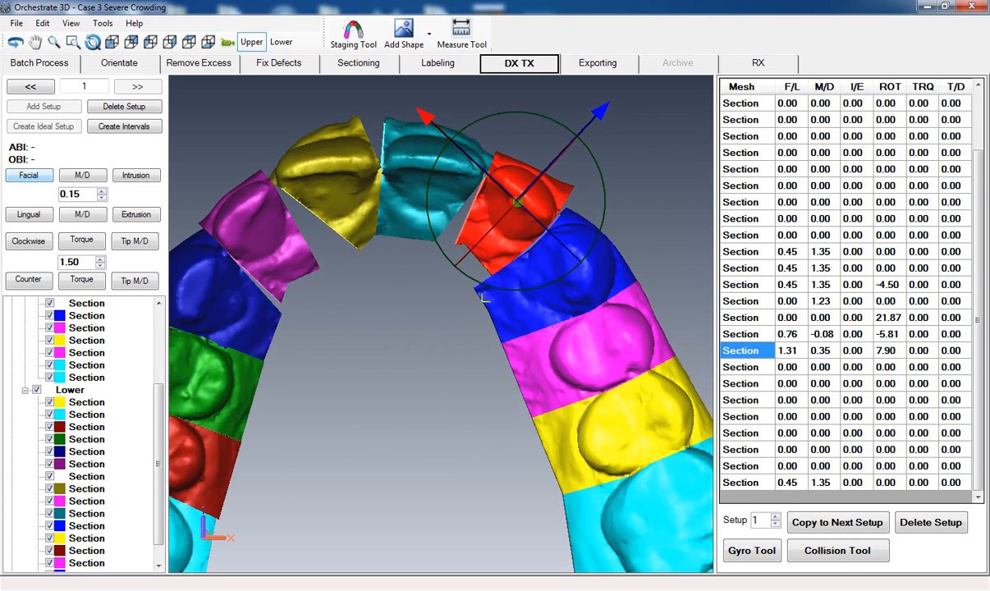
click(531, 265)
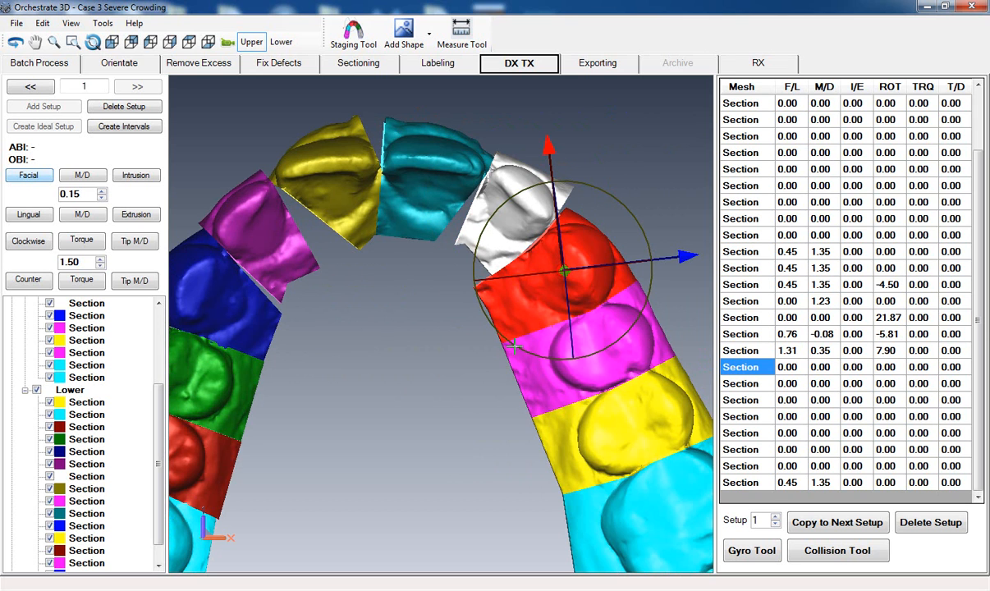
drag(522, 347, 431, 376)
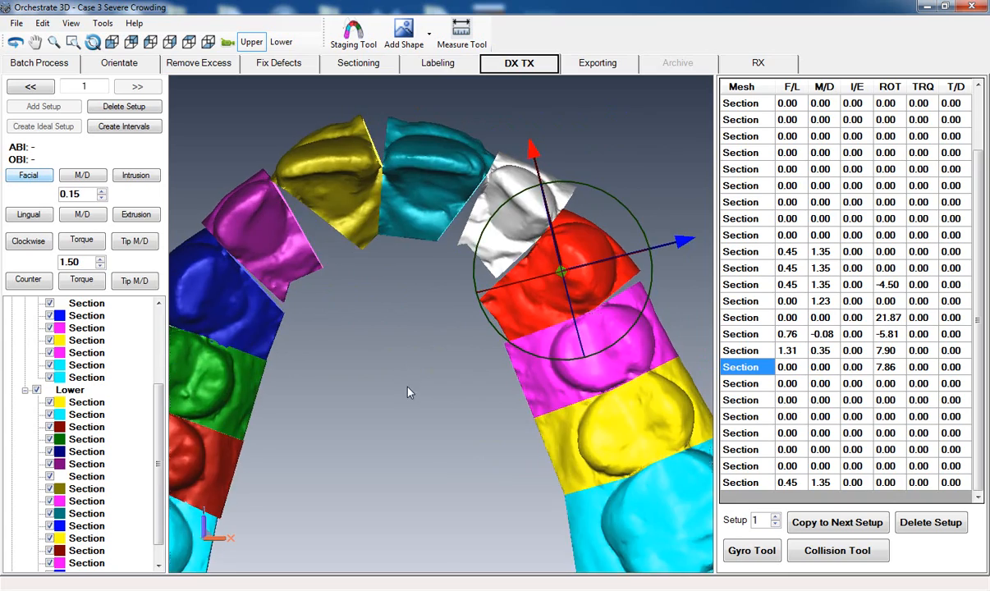
- Torque the olive and teal central incisors one after the other in 1.50 increments to a TRQ value of 3.00 each
right_drag(409, 386, 415, 406)
middle_drag(433, 419, 428, 368)
drag(413, 468, 426, 465)
drag(383, 362, 414, 443)
click(380, 236)
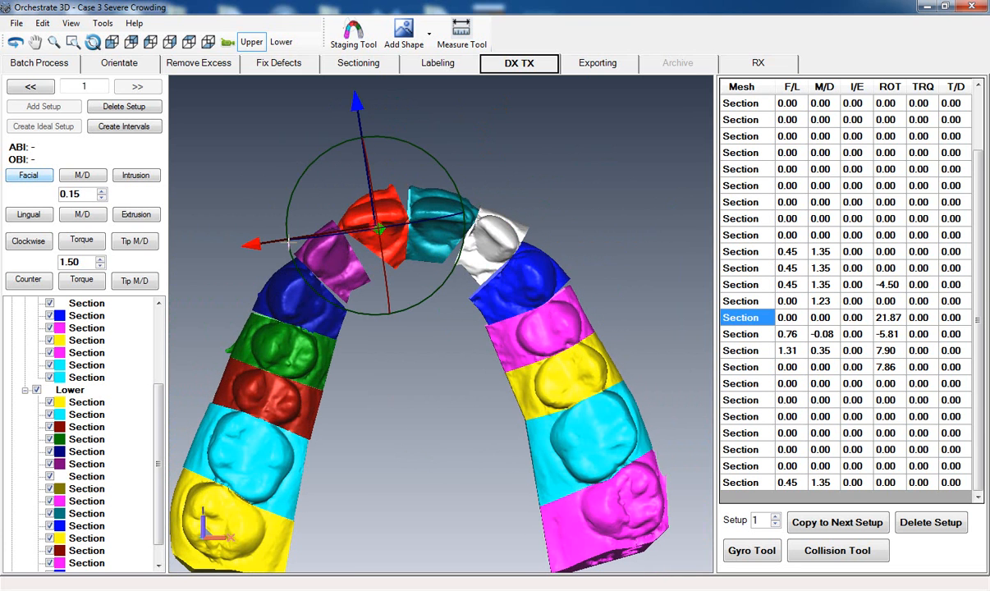
click(81, 240)
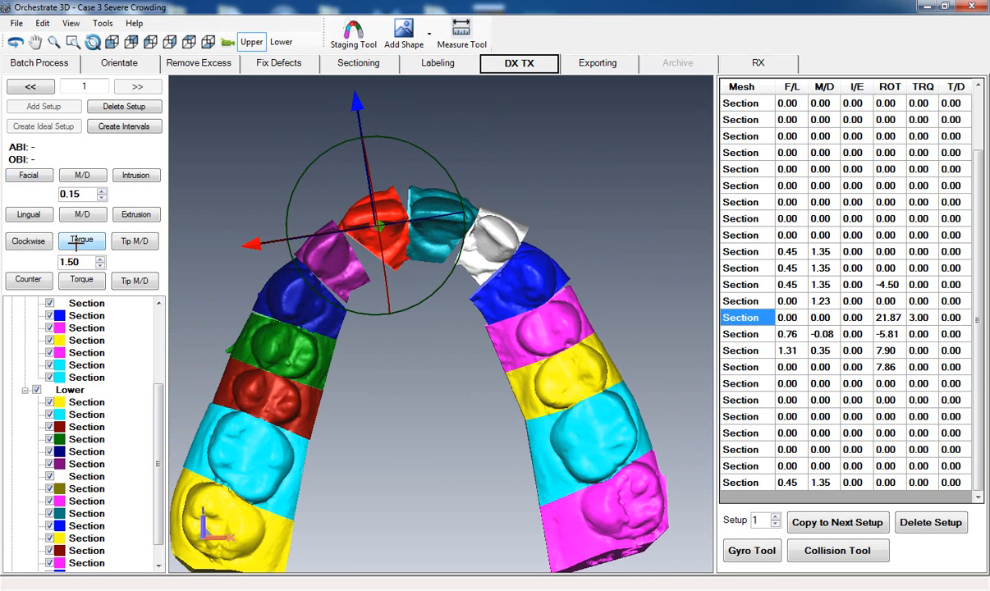
click(435, 242)
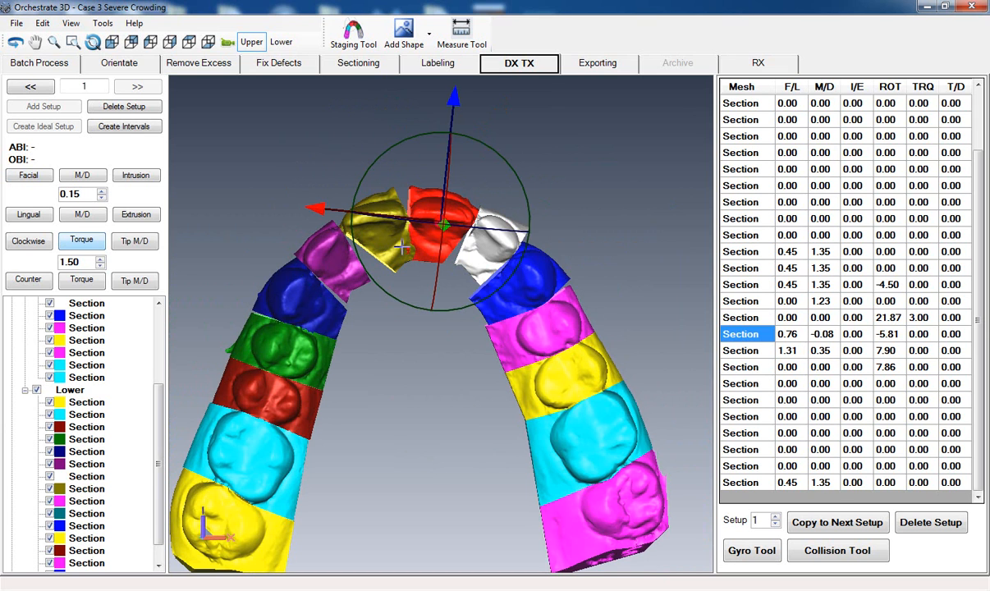
click(74, 240)
click(74, 241)
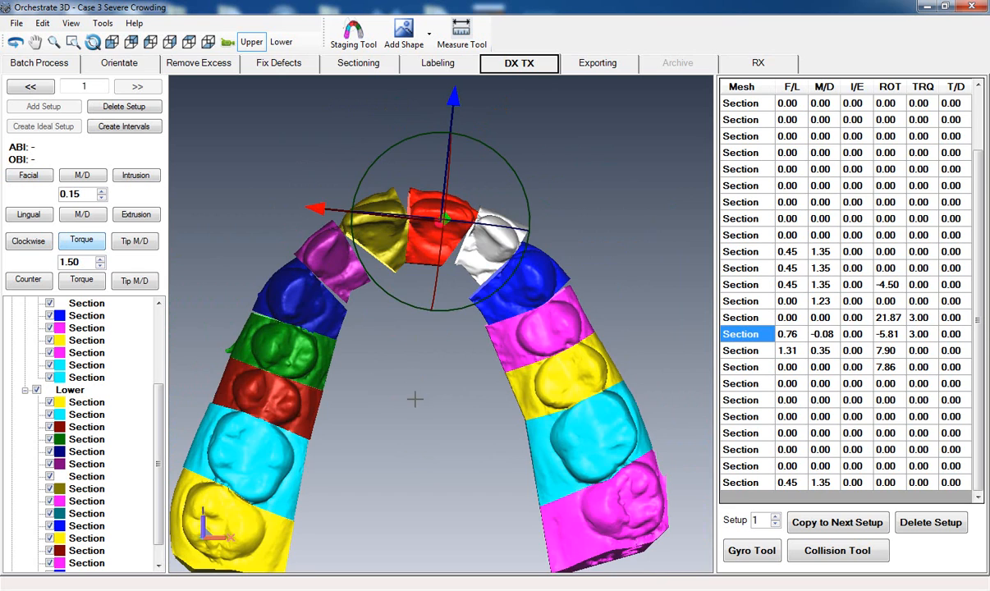
- Examine the corrected upper teeth from the front and from both sides
middle_drag(414, 399, 412, 324)
click(112, 41)
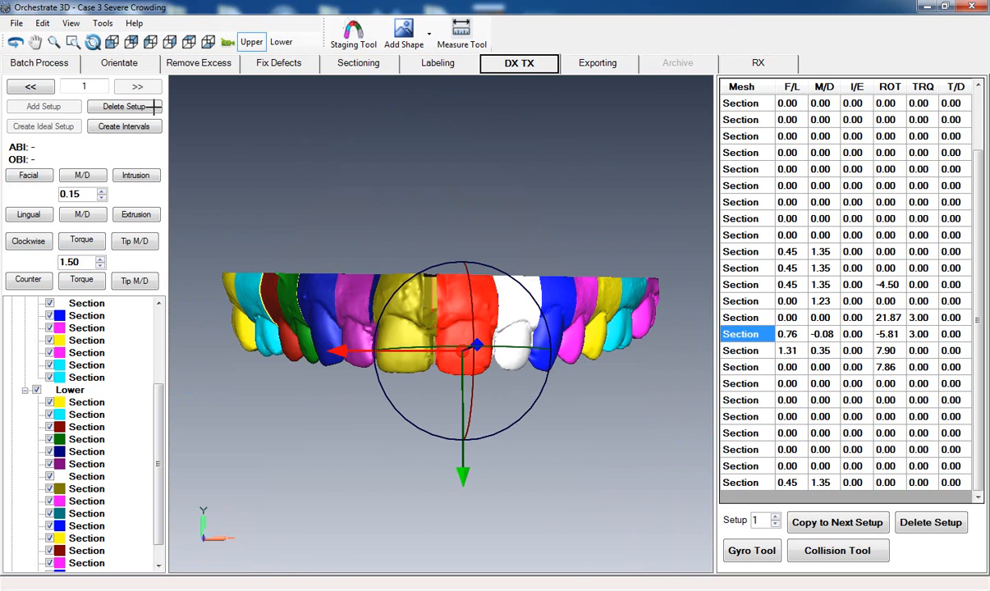
middle_drag(638, 332, 156, 310)
middle_drag(530, 225, 529, 253)
middle_drag(486, 398, 499, 401)
click(455, 408)
middle_drag(298, 349, 348, 345)
middle_drag(267, 333, 370, 337)
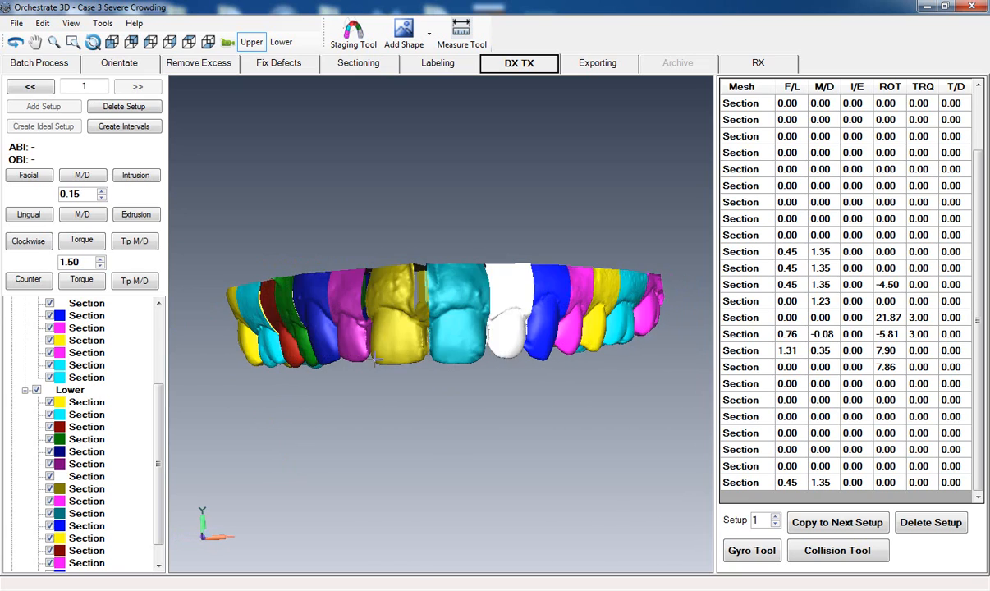
mouse_move(281, 304)
middle_down()
mouse_move(311, 280)
mouse_move(277, 326)
mouse_move(343, 282)
mouse_move(351, 317)
mouse_move(402, 317)
middle_up()
middle_drag(481, 352, 312, 374)
mouse_move(408, 449)
middle_down()
mouse_move(502, 451)
mouse_move(353, 381)
mouse_move(332, 381)
middle_up()
- Display the lower arch together with the upper arch and view the bite from the front
click(281, 42)
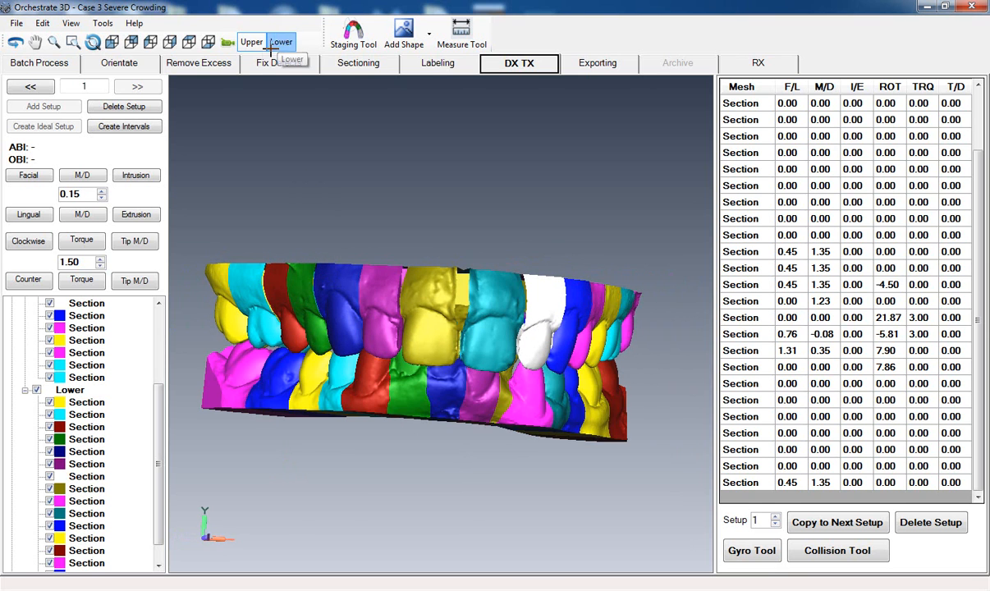
middle_drag(253, 103, 202, 107)
mouse_move(504, 449)
middle_down()
mouse_move(454, 475)
mouse_move(461, 405)
middle_up()
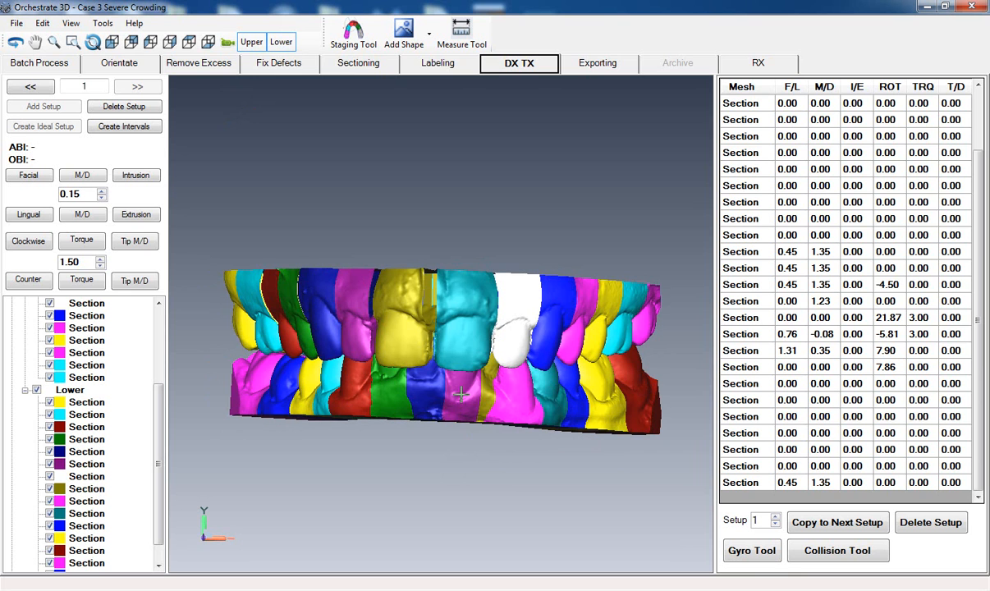
- Move the purple lower incisor below the teal upper incisor mesiodistally to an M/D value of -1.97
click(461, 394)
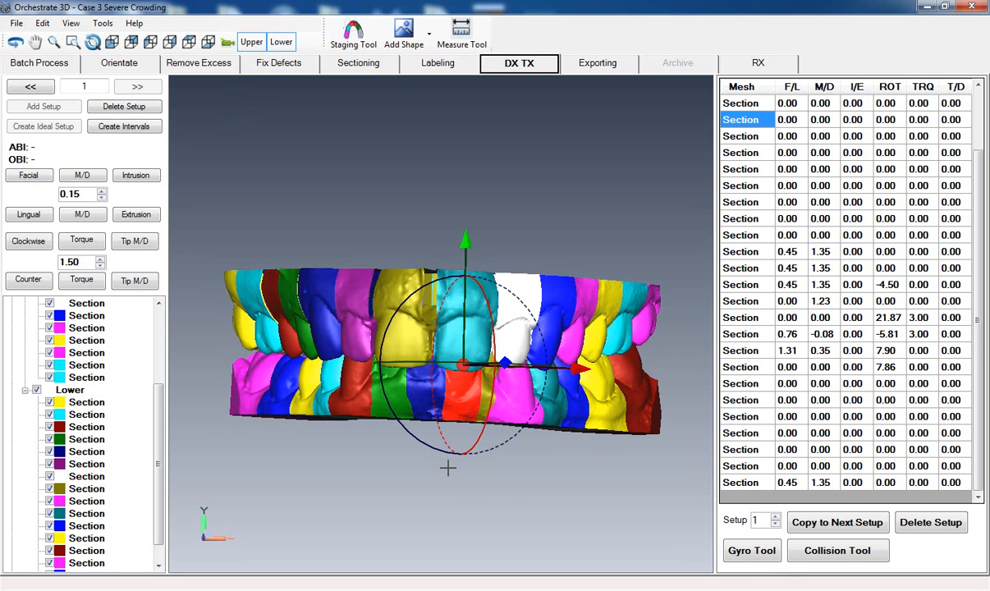
middle_drag(466, 481, 458, 475)
scroll(458, 475, up, 4)
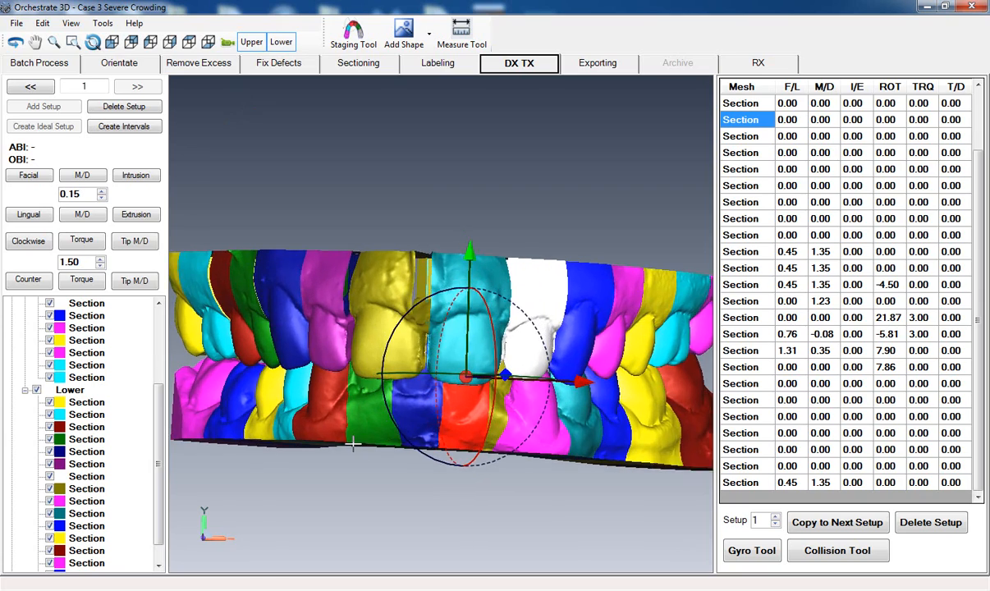
mouse_move(356, 444)
middle_down()
mouse_move(376, 389)
mouse_move(322, 346)
mouse_move(336, 346)
middle_up()
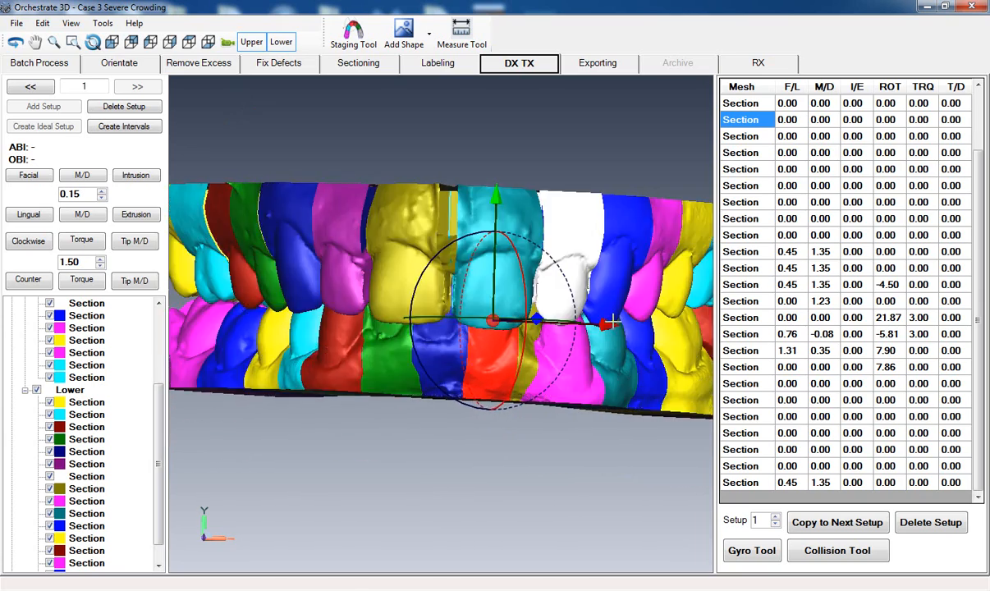
drag(606, 325, 591, 325)
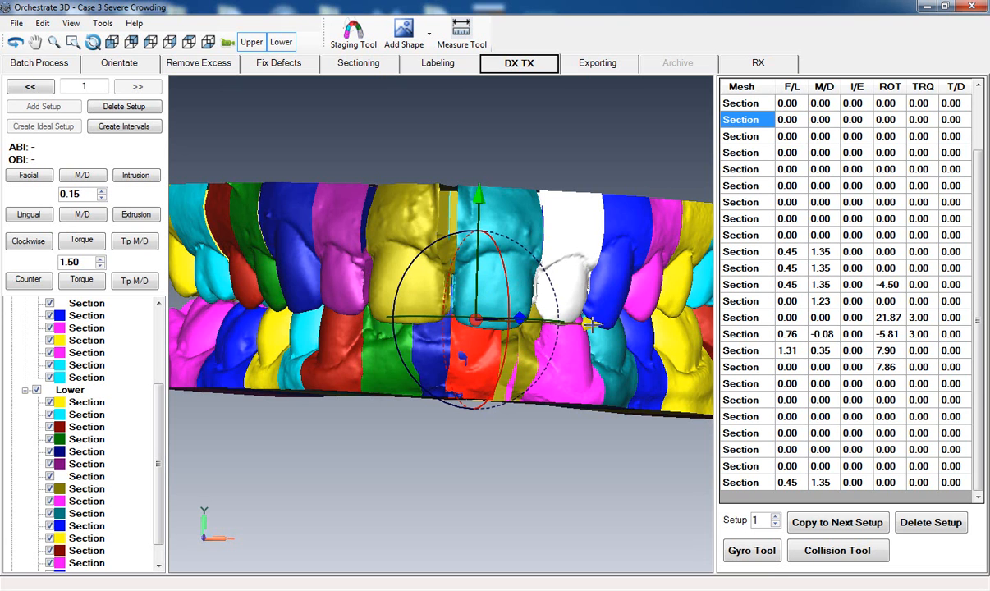
- Hide the upper arch and rotate the purple lower incisor to a ROT value of about -15, working from the occlusal view
click(248, 42)
middle_drag(624, 354, 33, 283)
mouse_move(495, 343)
middle_down()
mouse_move(210, 359)
mouse_move(140, 328)
middle_up()
middle_drag(294, 217, 402, 372)
drag(408, 363, 399, 398)
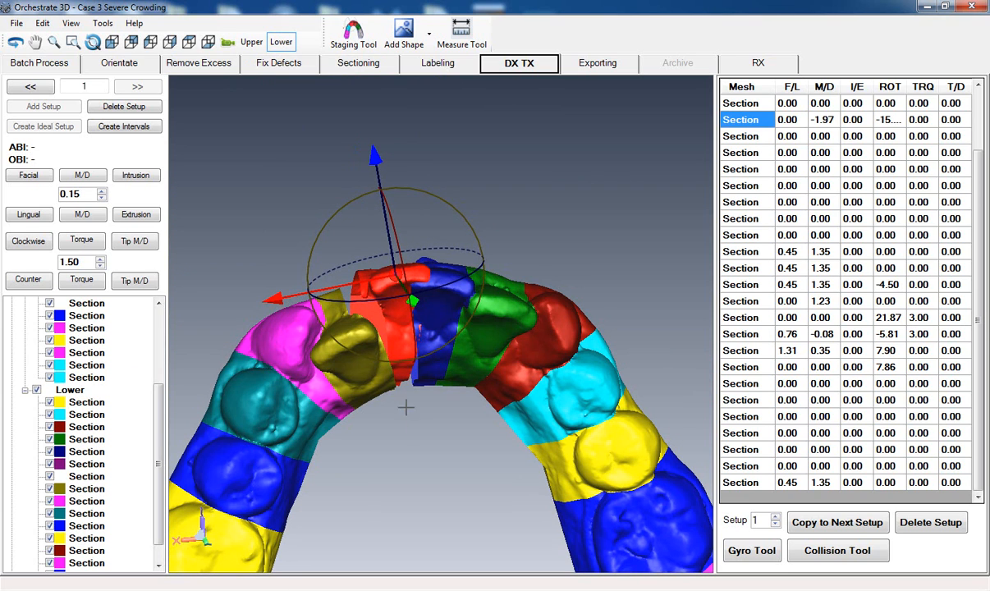
mouse_move(398, 444)
middle_down()
mouse_move(390, 451)
mouse_move(405, 441)
middle_up()
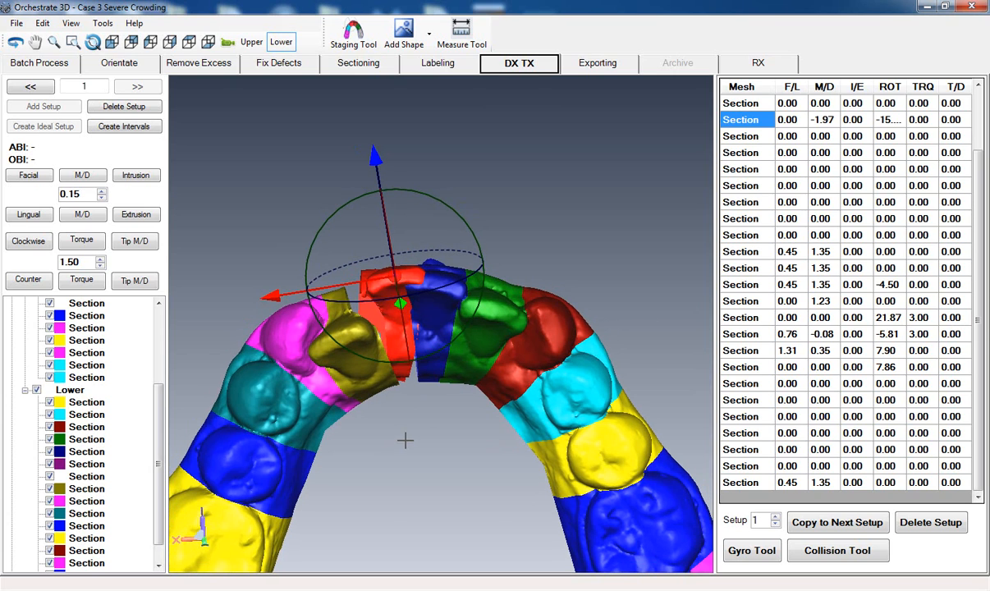
- Move the olive lower lateral incisor facially to F/L 3.50 and mesiodistally to M/D -0.94
click(339, 321)
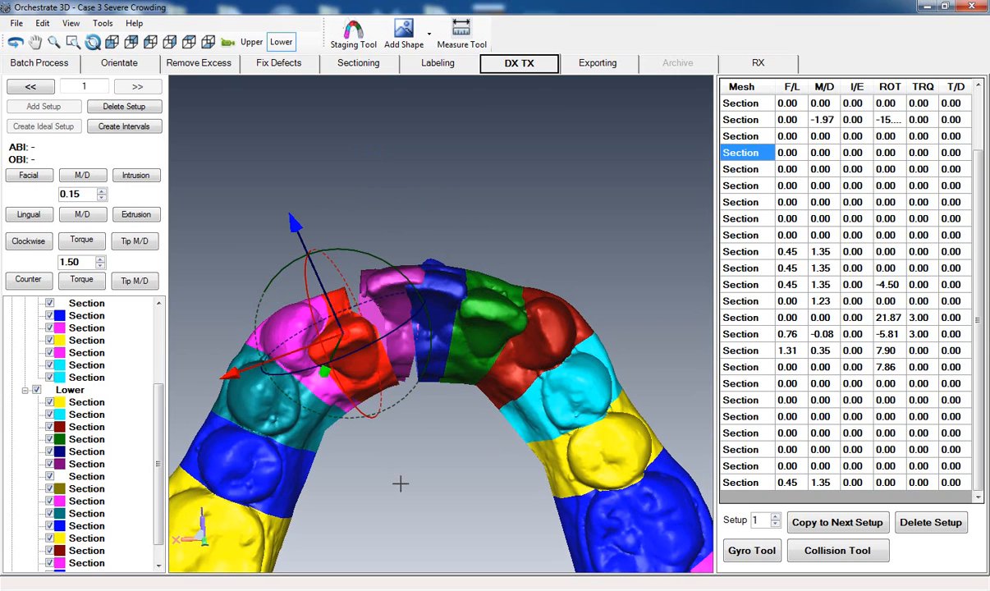
middle_drag(399, 484, 470, 447)
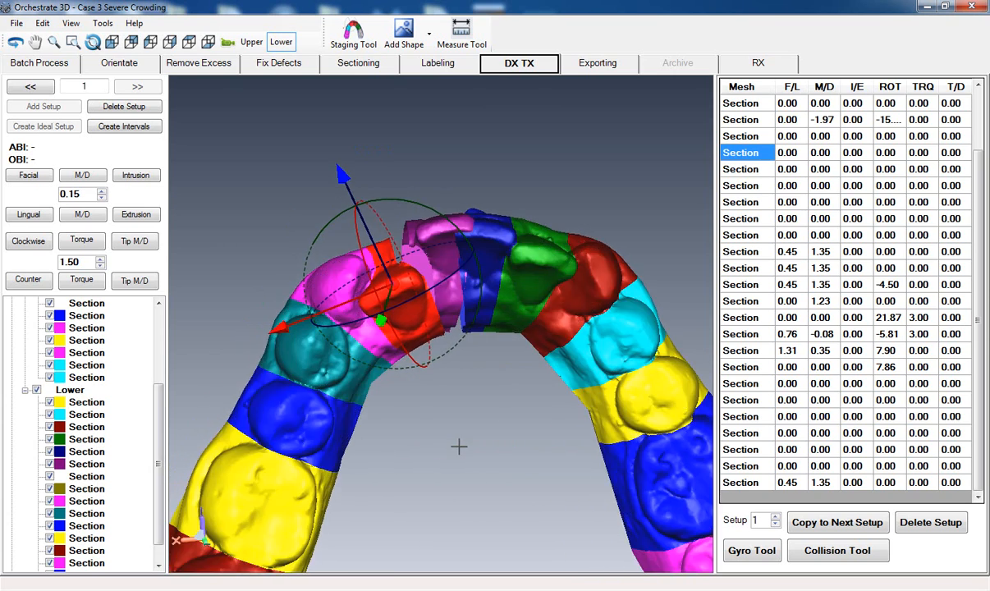
drag(343, 171, 337, 147)
drag(267, 293, 275, 290)
- Move the five lower posterior teeth from the magenta canine back to the dark red molar together to M/D 1.65
middle_drag(458, 431, 461, 360)
right_drag(467, 328, 464, 408)
middle_drag(464, 408, 465, 383)
click(397, 255)
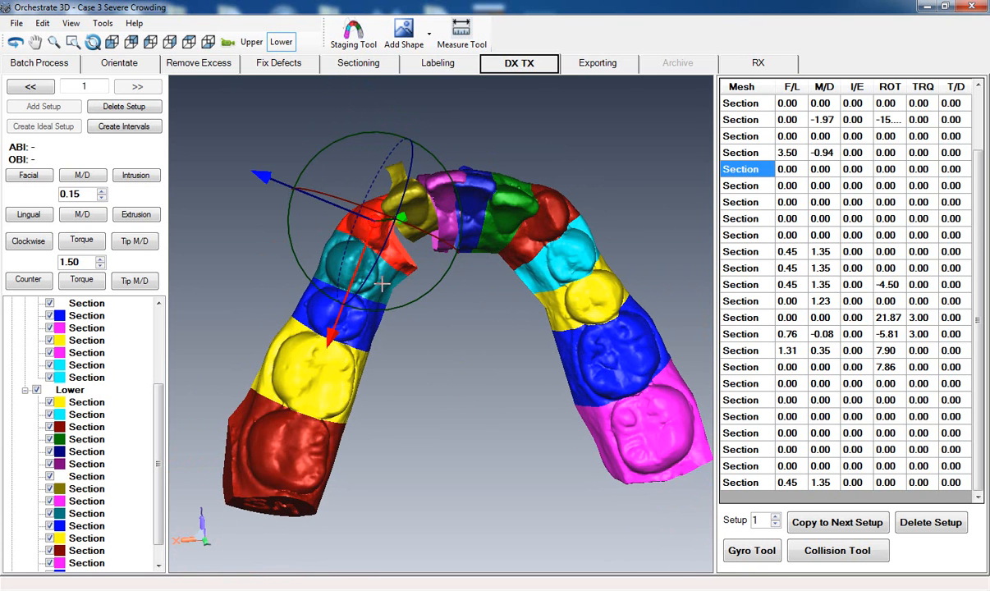
ctrl+click(359, 265)
ctrl+click(354, 346)
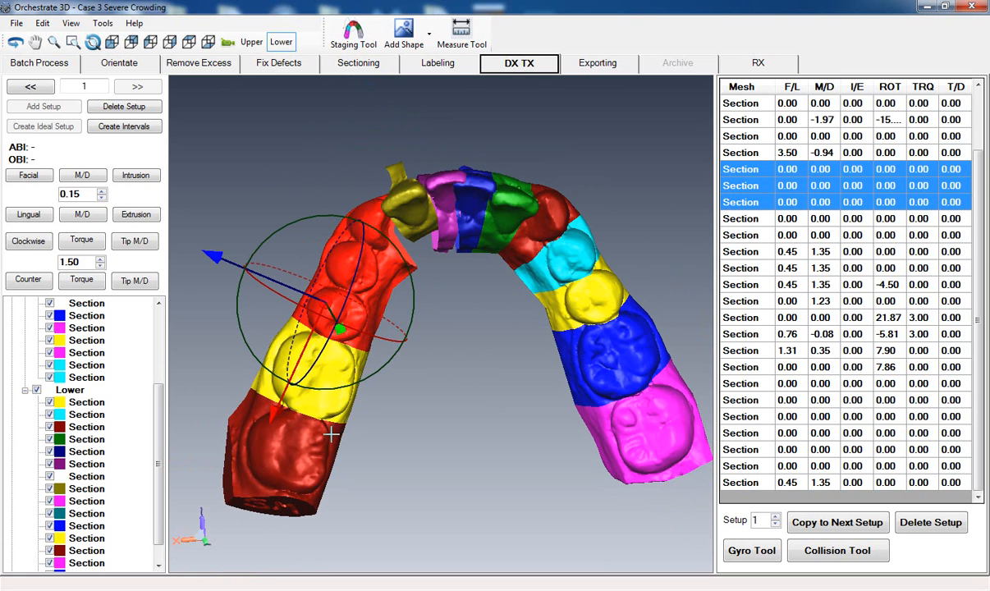
ctrl+click(333, 416)
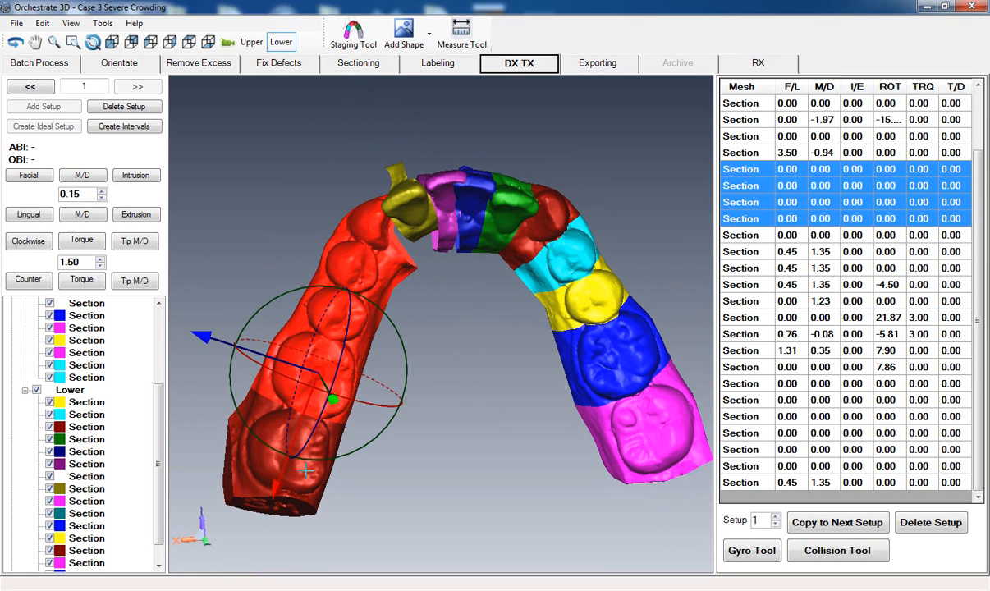
ctrl+click(301, 480)
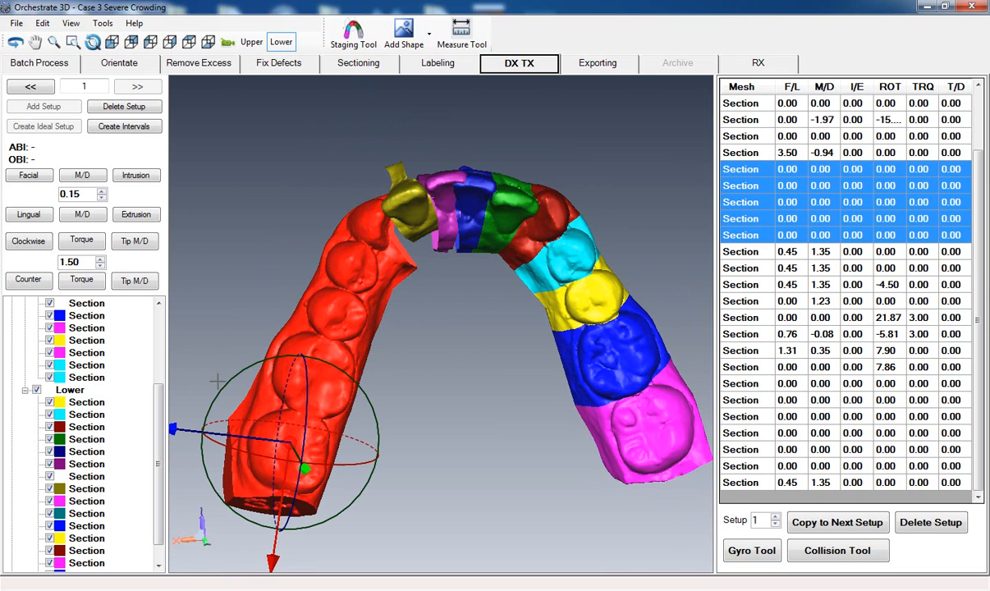
click(80, 176)
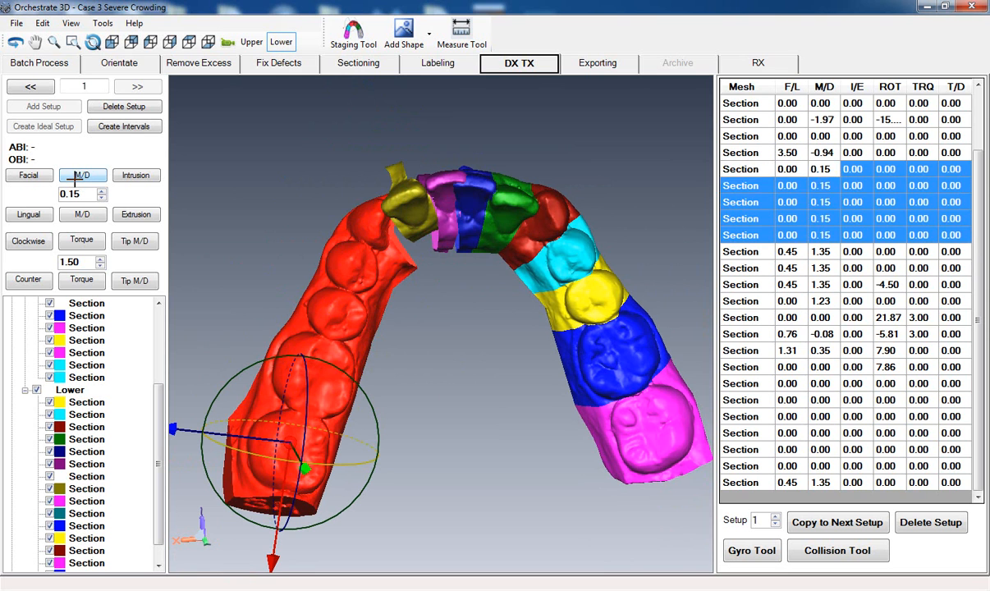
click(80, 175)
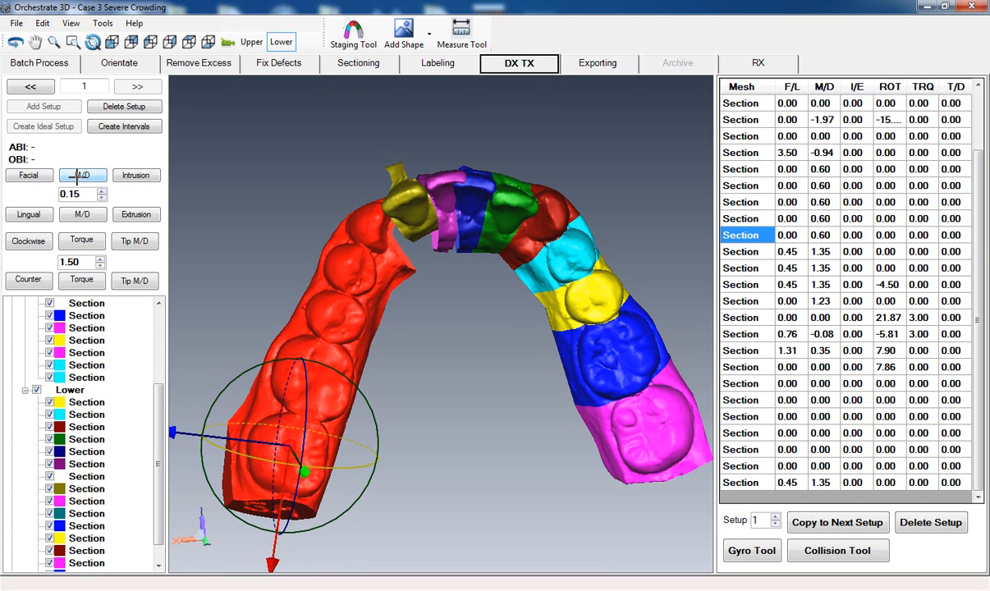
click(77, 176)
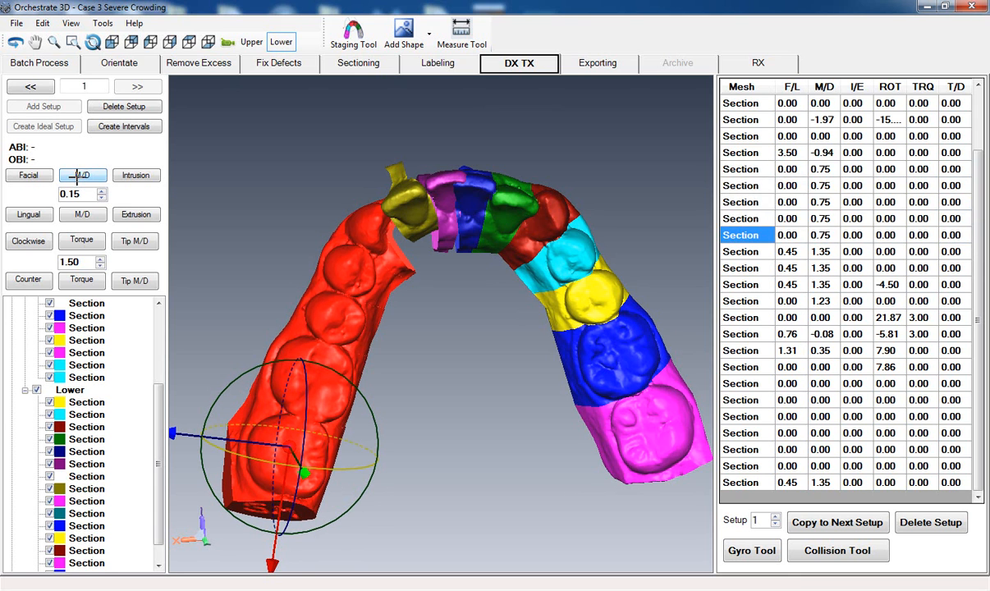
click(80, 176)
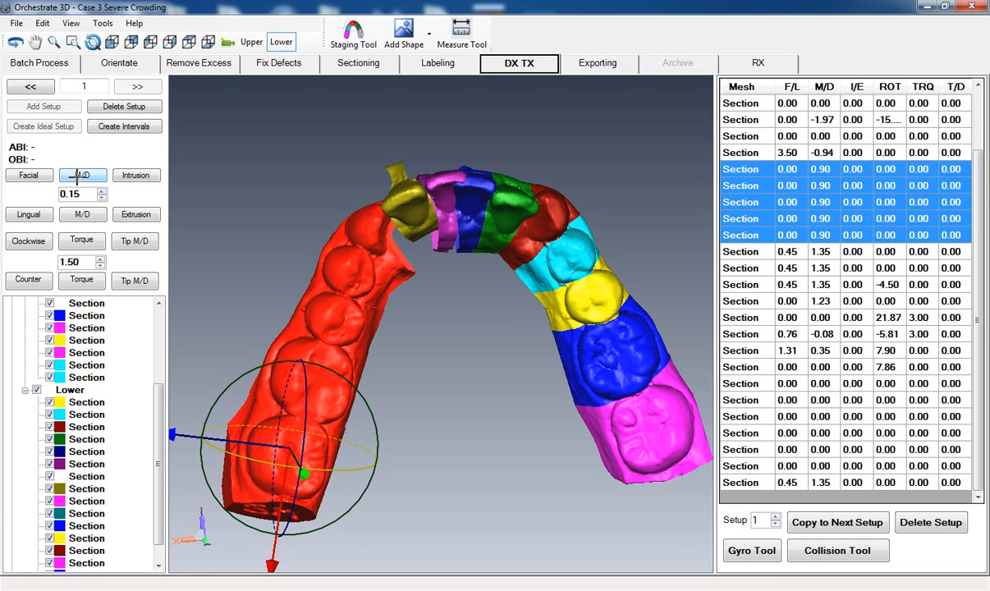
click(79, 176)
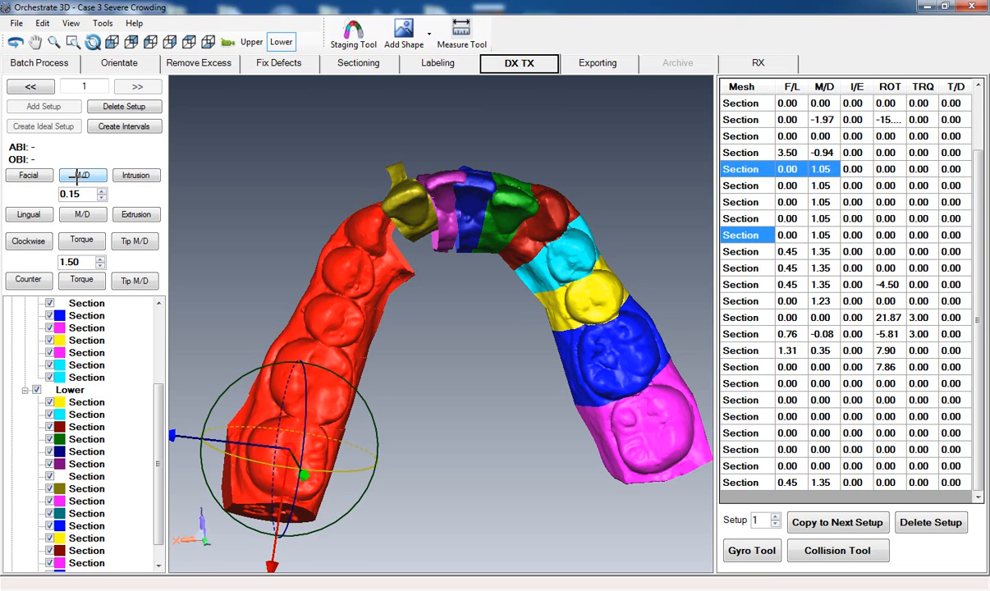
click(79, 176)
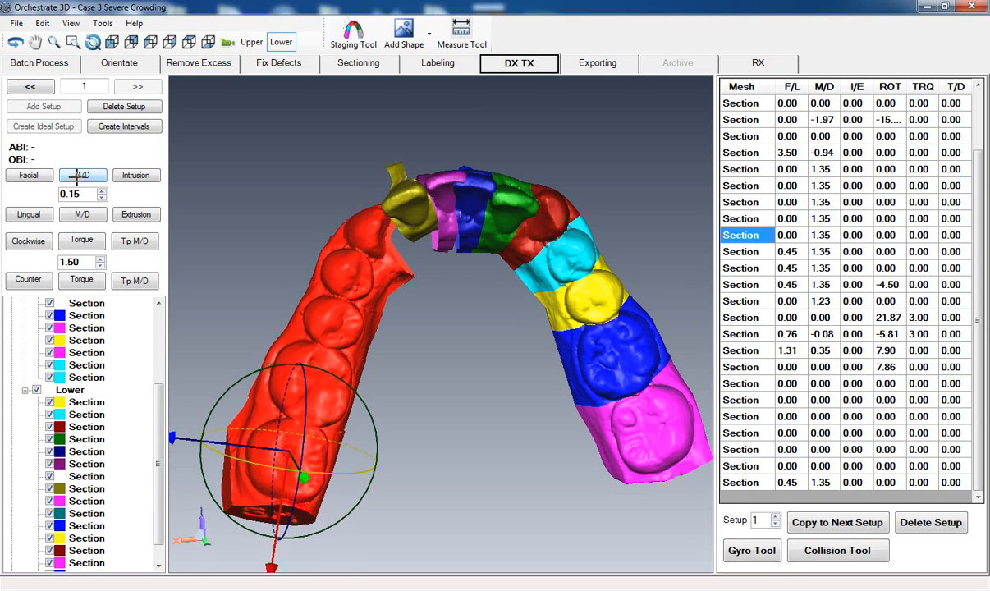
click(80, 176)
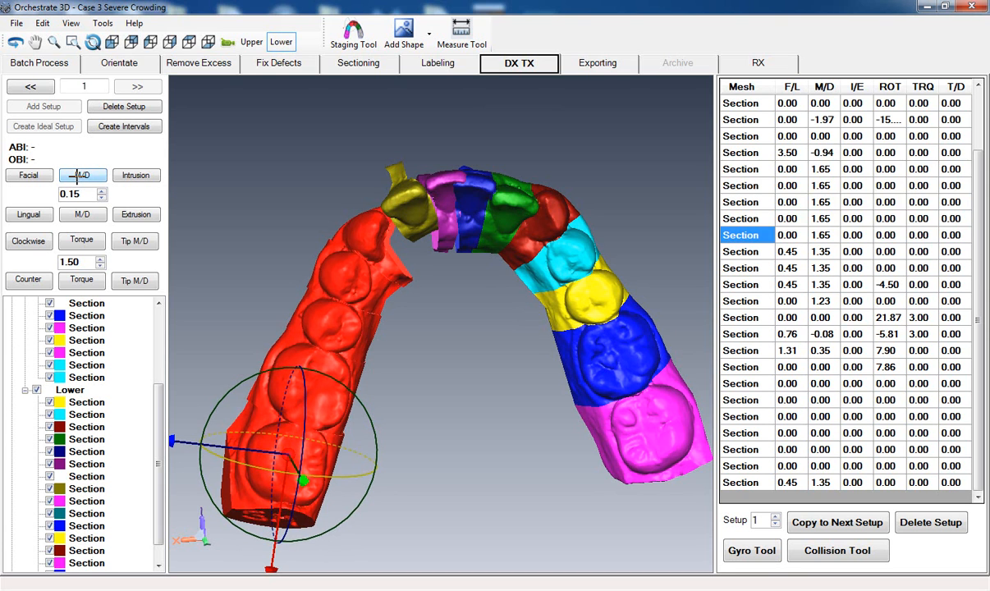
- Move the same five lower teeth facially to F/L 0.45
click(19, 177)
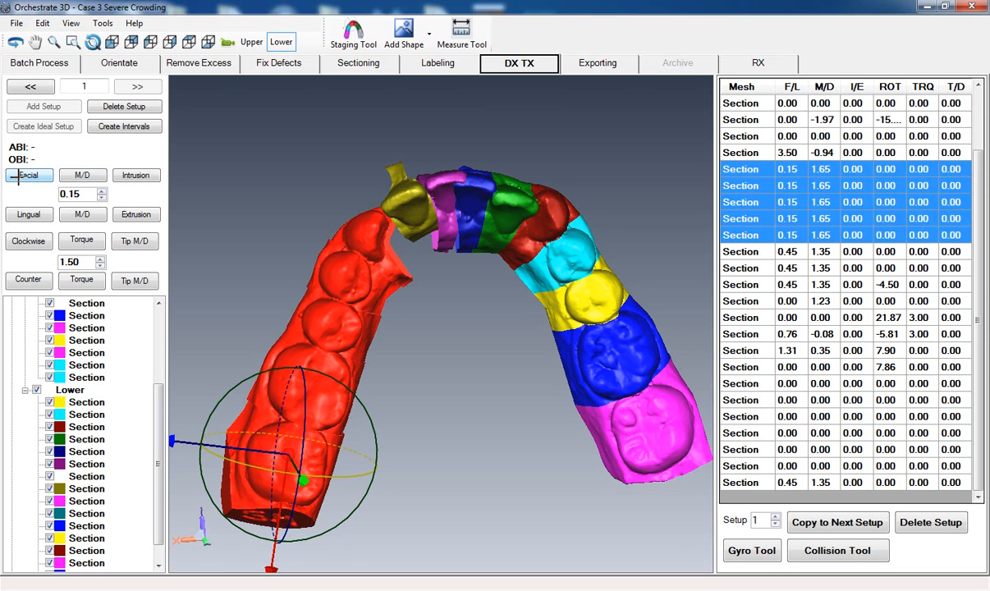
click(19, 177)
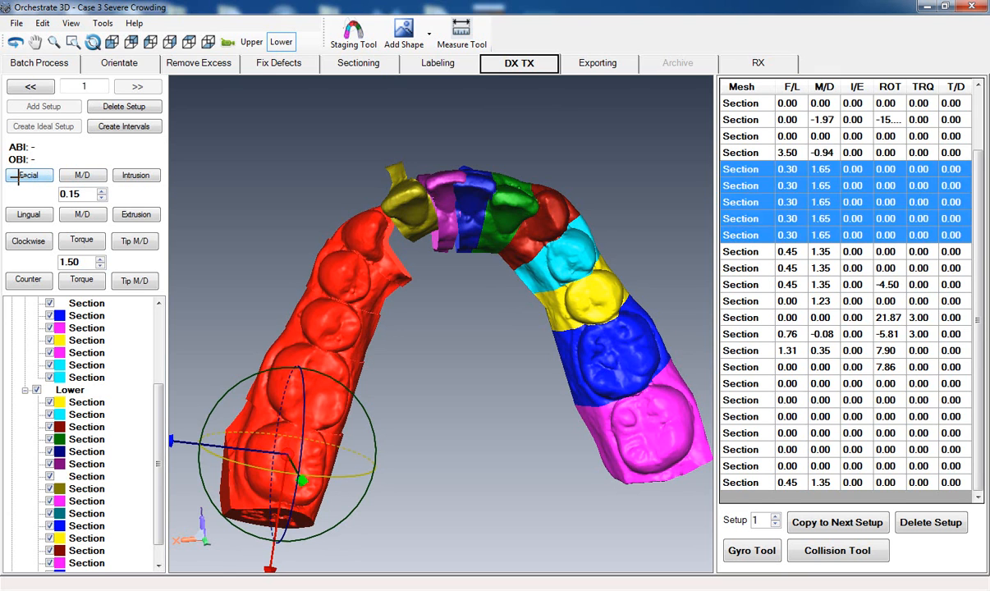
click(20, 177)
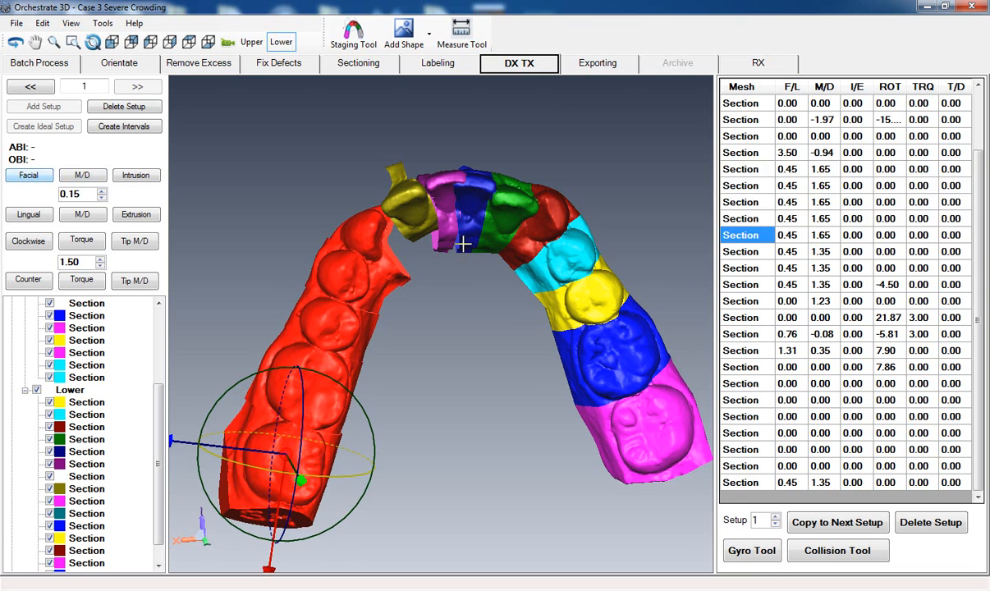
- Rotate the magenta lower canine alone to a ROT value of about -6.11
middle_drag(476, 315, 492, 316)
click(465, 342)
middle_drag(432, 363, 452, 394)
scroll(420, 360, up, 2)
click(366, 286)
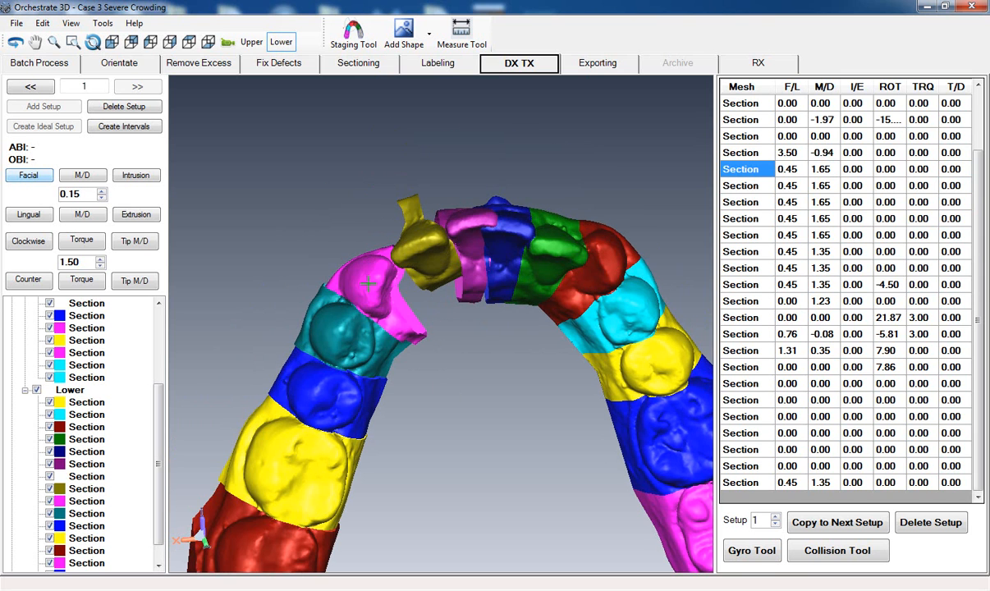
drag(432, 350, 425, 357)
middle_drag(353, 452, 373, 434)
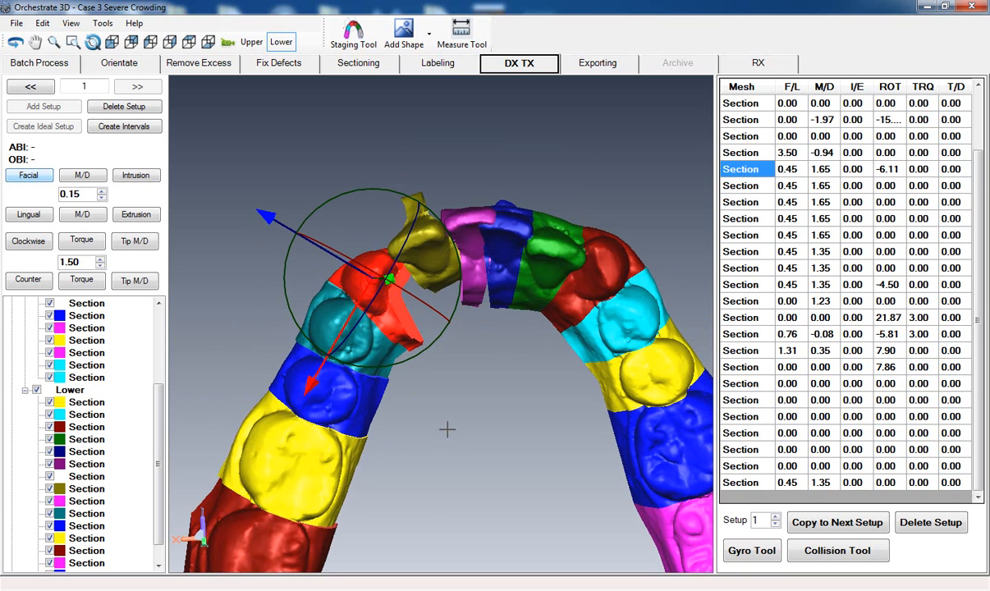
click(459, 434)
- Move the dark blue lower central incisor mesiodistally to about M/D -2.11 and facially to about F/L 0.80
middle_drag(462, 418, 415, 380)
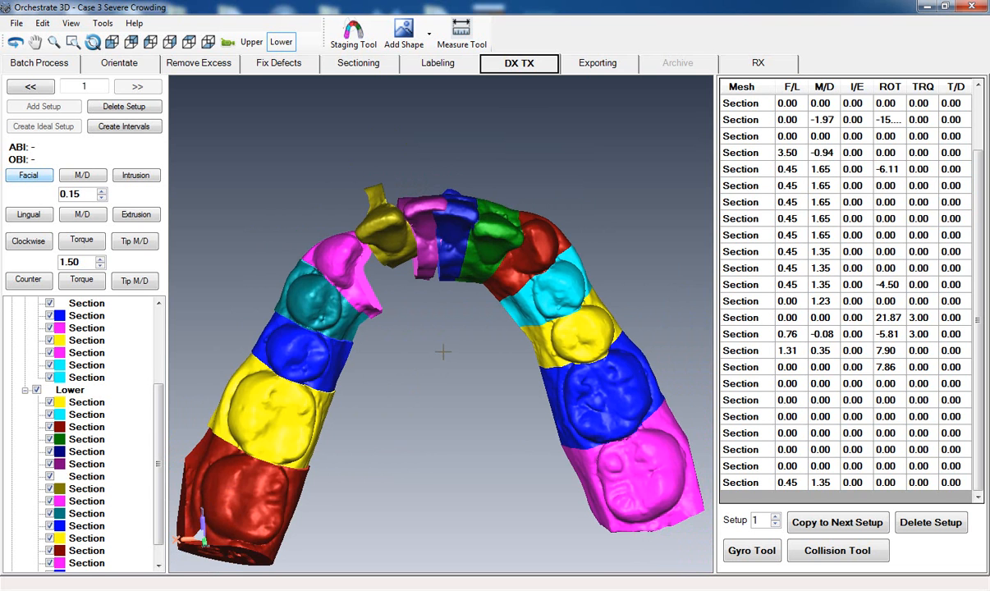
middle_drag(444, 351, 435, 337)
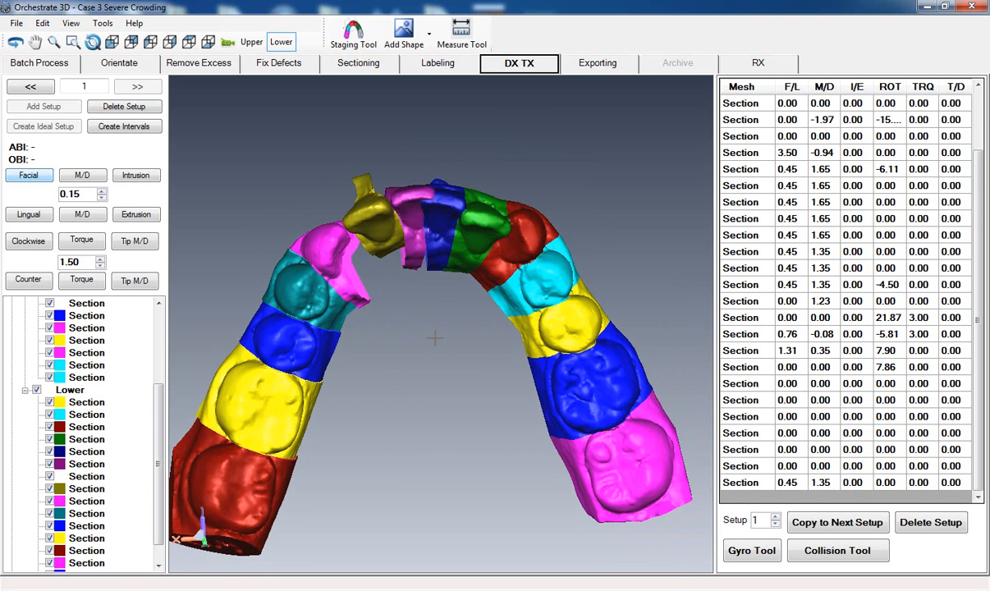
click(445, 203)
mouse_move(419, 347)
middle_down()
mouse_move(432, 349)
mouse_move(416, 346)
mouse_move(418, 361)
middle_up()
drag(335, 229, 346, 233)
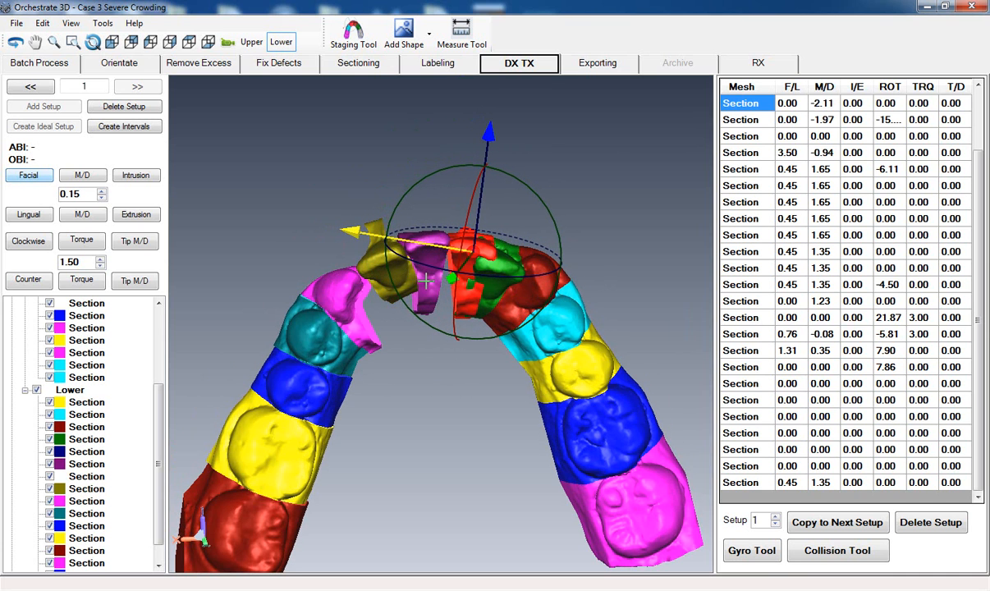
middle_drag(423, 392, 400, 411)
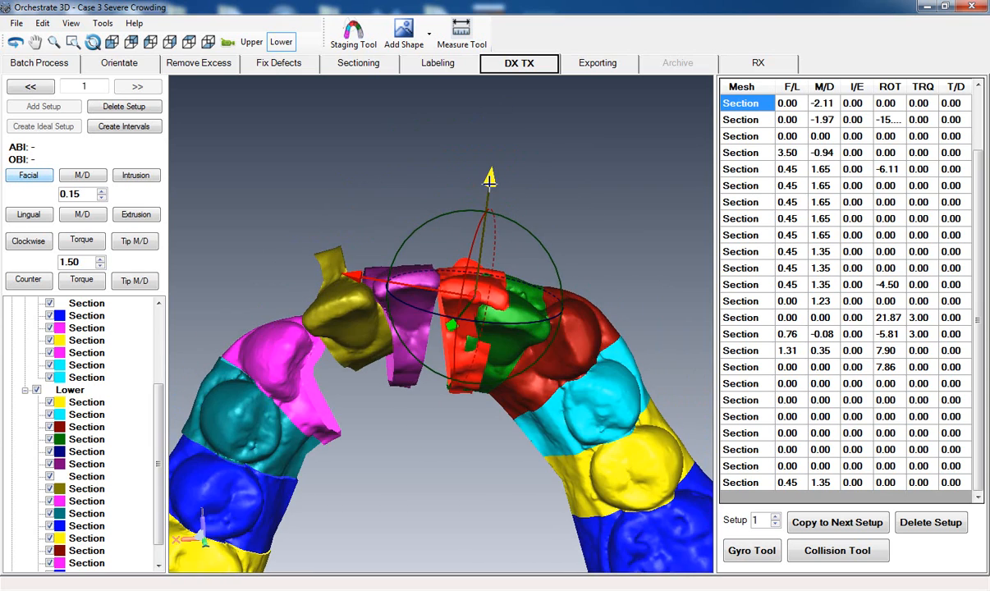
drag(490, 175, 491, 171)
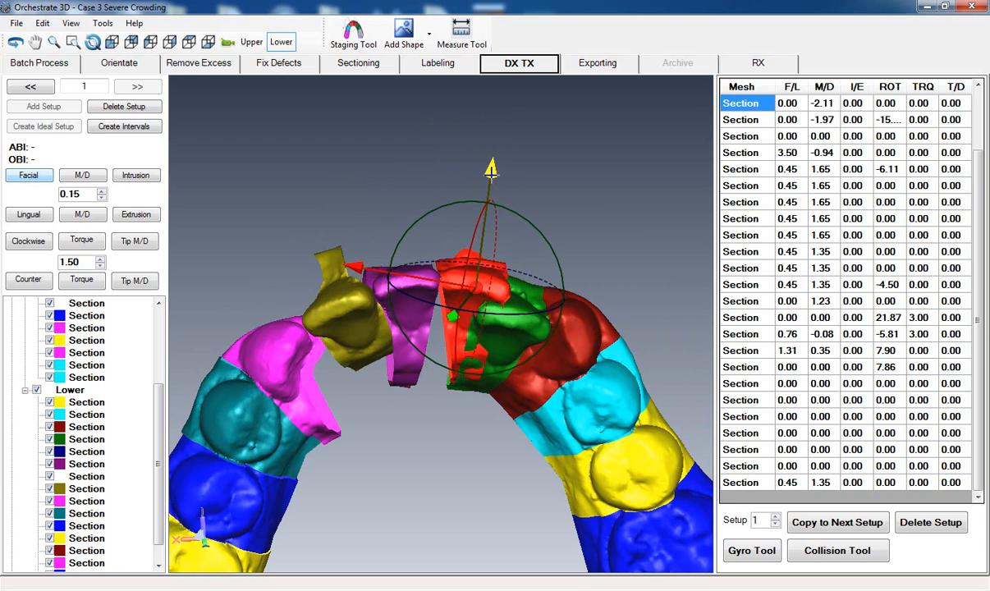
- Move the green lower lateral incisor facially to about F/L 1.77 and mesiodistally to about M/D -1.99
middle_drag(445, 464, 450, 399)
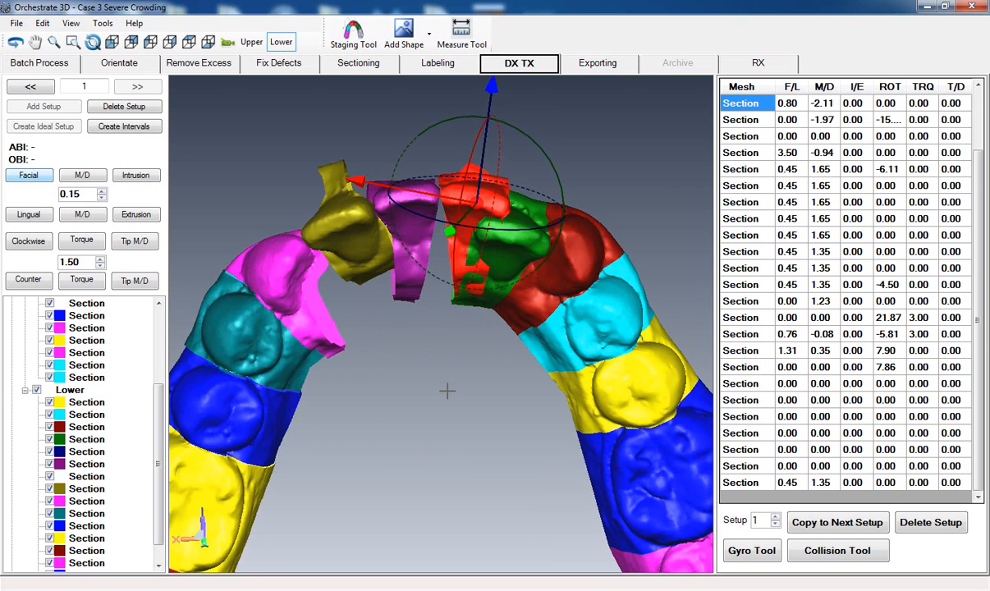
scroll(447, 391, down, 5)
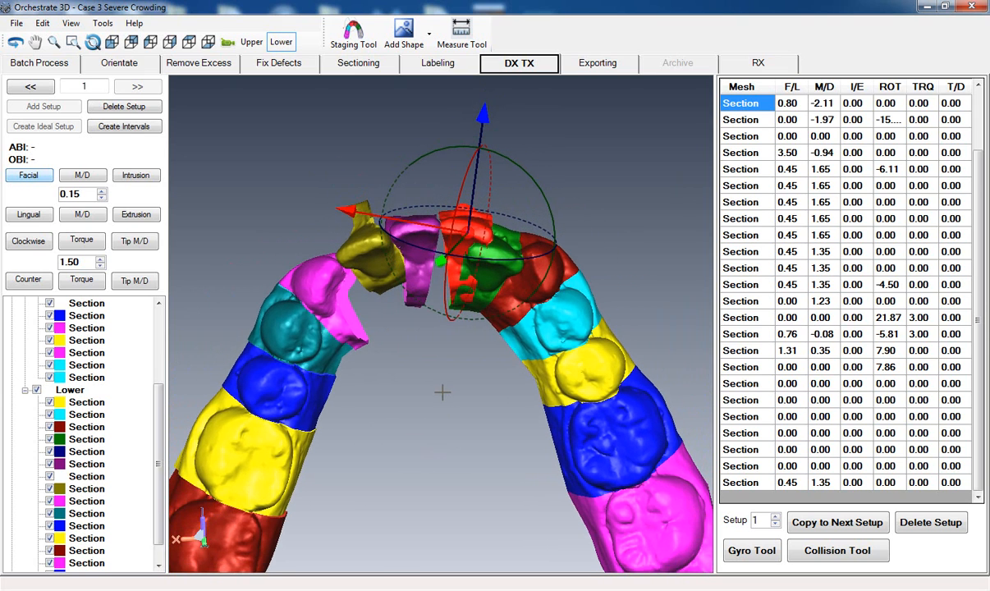
click(500, 285)
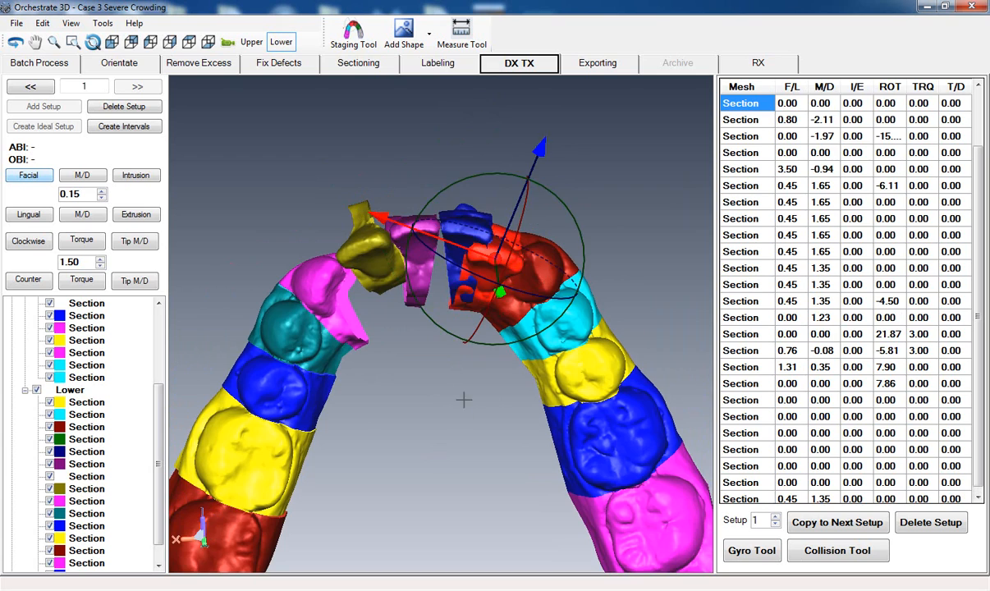
middle_drag(441, 417, 385, 463)
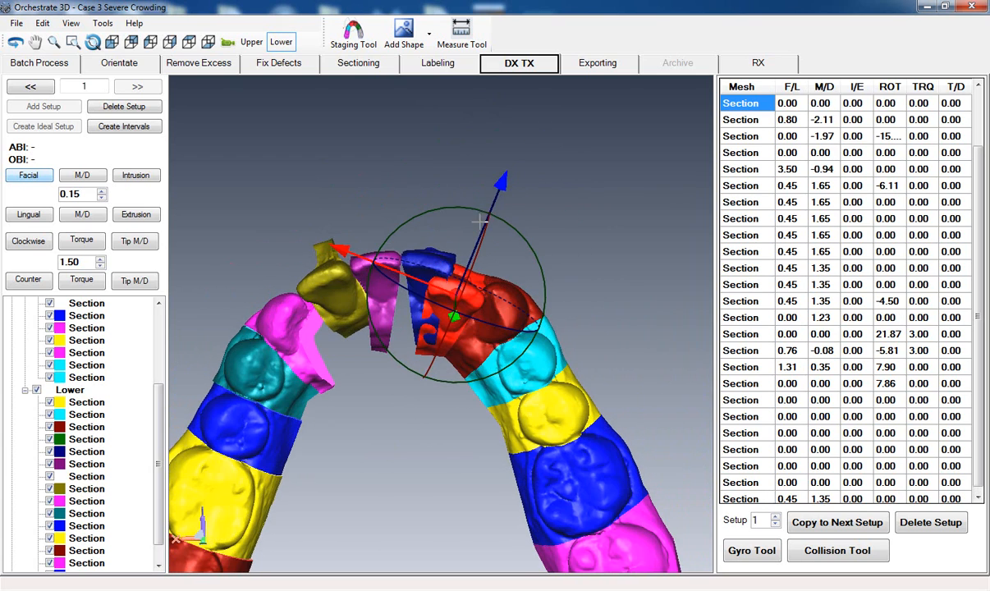
drag(499, 185, 506, 168)
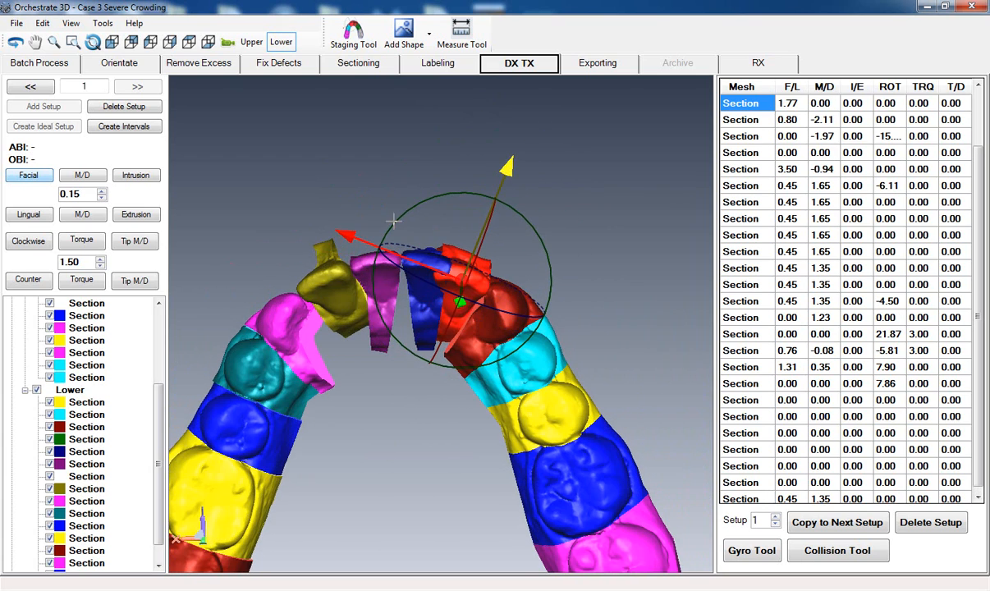
drag(348, 235, 347, 352)
- Rotate the green lower lateral incisor to a ROT value of about -6.51
middle_drag(338, 495, 453, 408)
scroll(422, 465, up, 4)
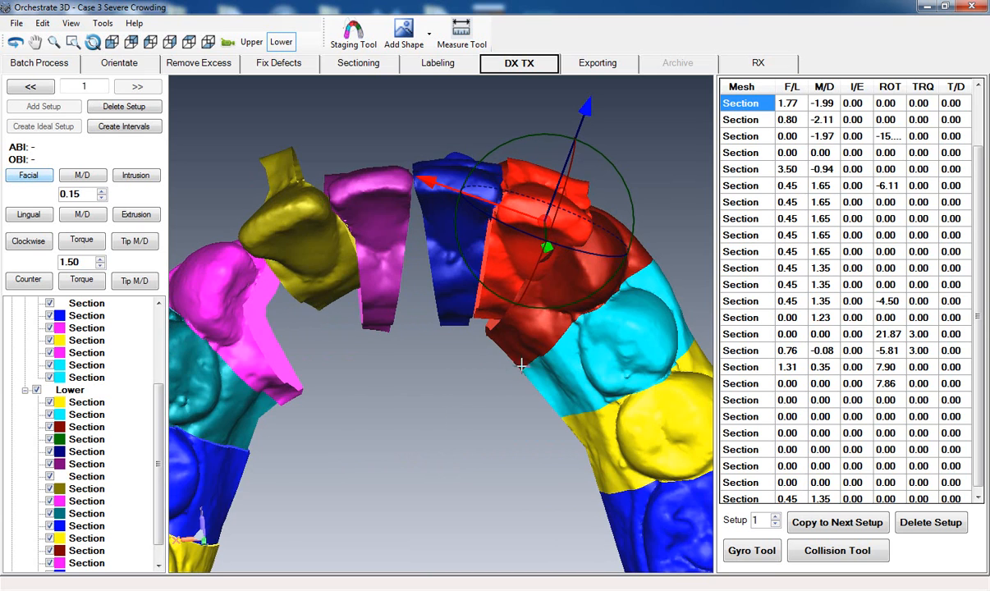
drag(555, 308, 540, 309)
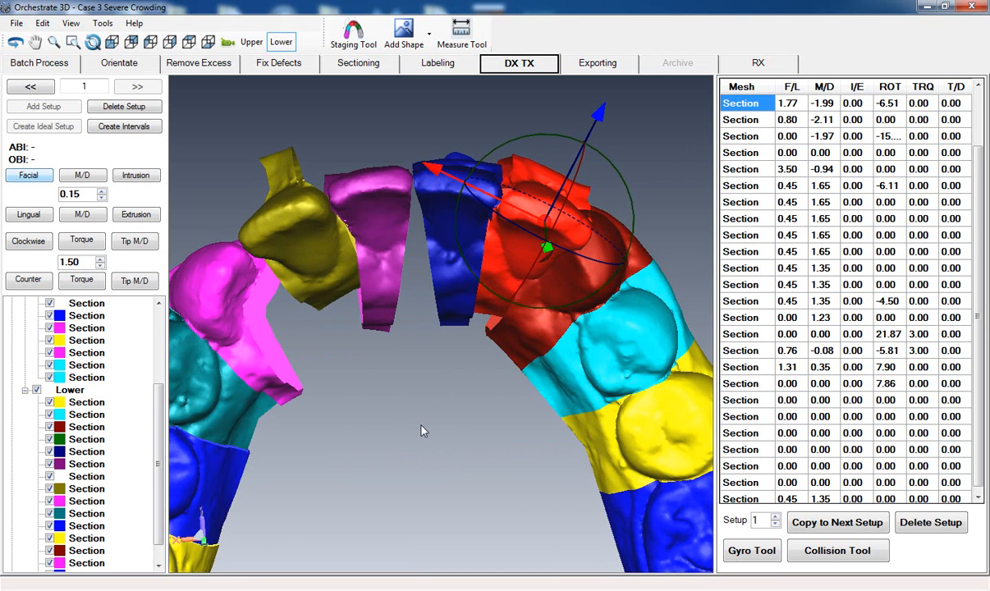
middle_drag(419, 420, 417, 337)
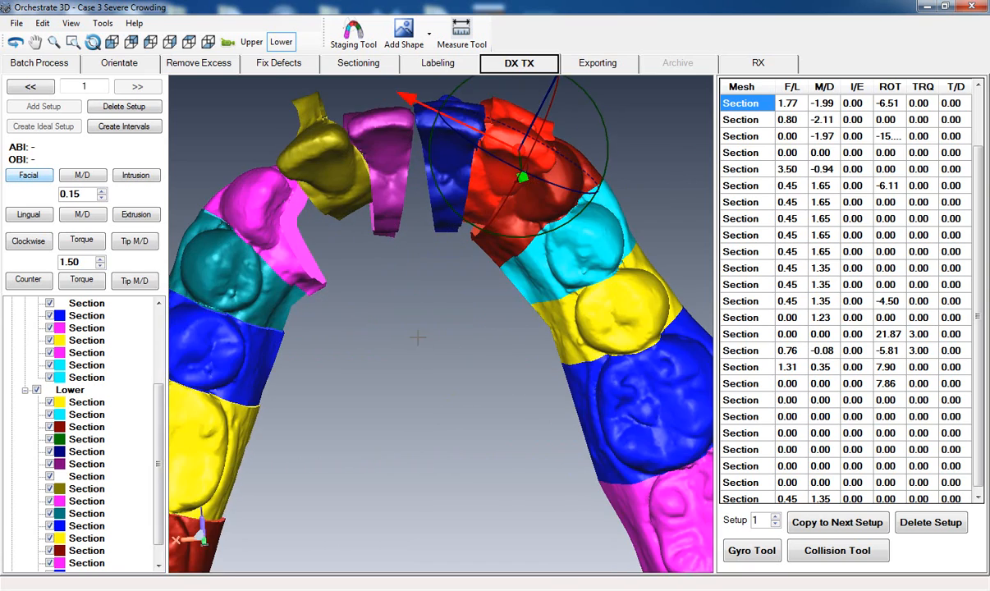
click(416, 343)
- Move the dark red lower canine and the four teeth behind it together mesiodistally to M/D -2.75, using a 0.25 increment
middle_drag(430, 397, 418, 395)
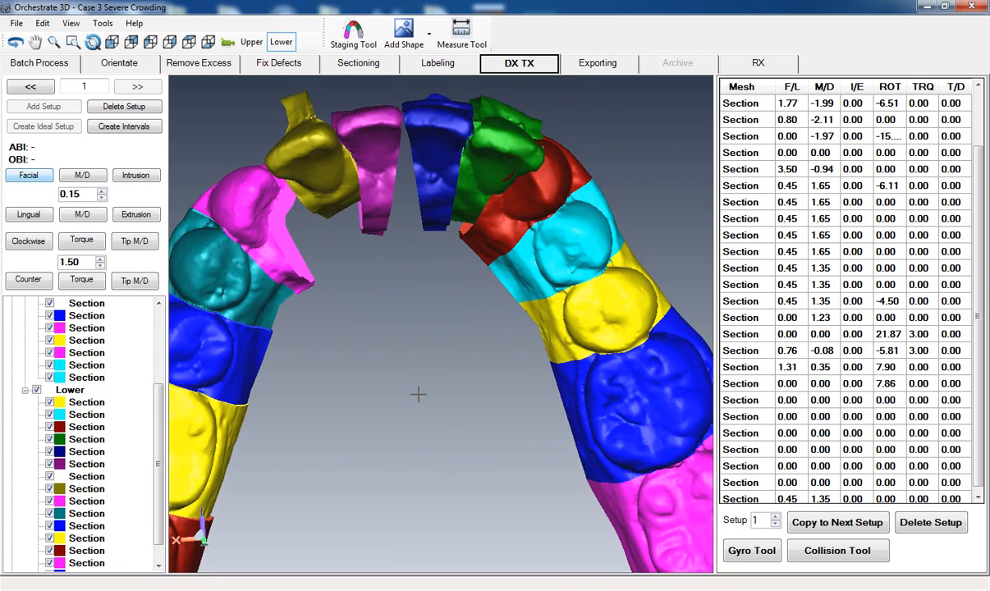
scroll(420, 390, down, 5)
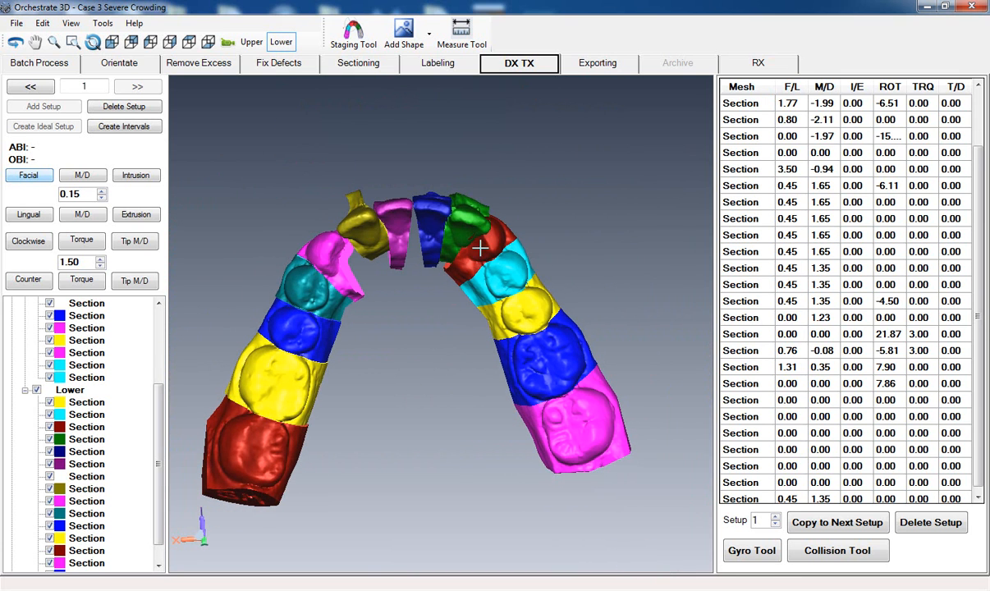
click(452, 239)
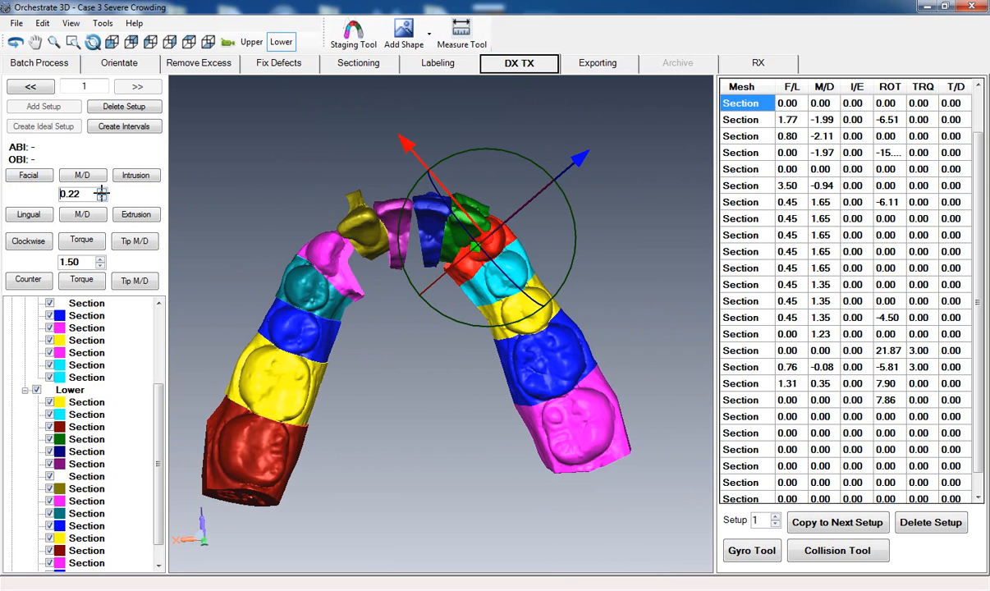
click(136, 214)
drag(509, 328, 523, 357)
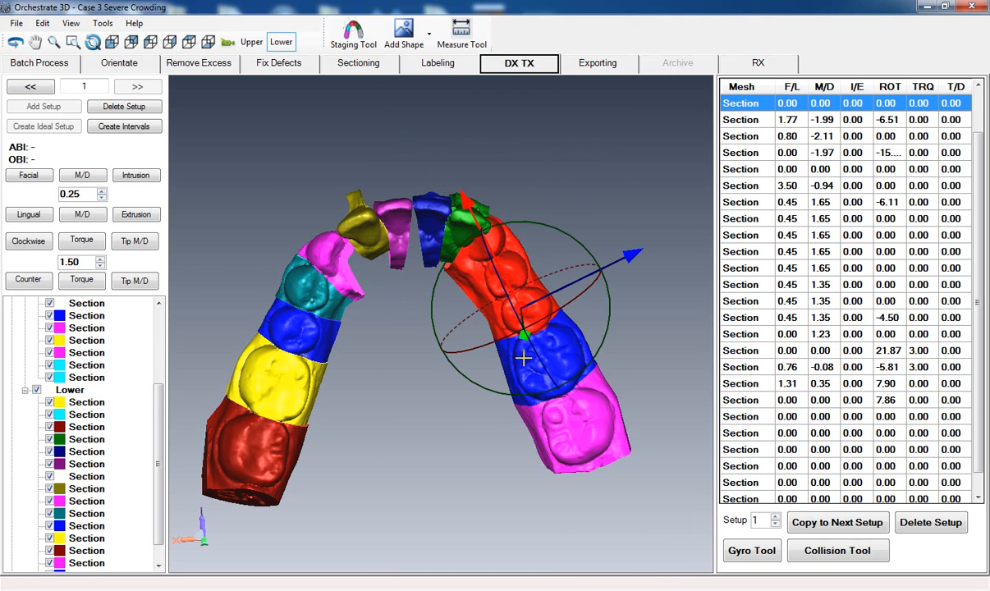
drag(545, 415, 586, 496)
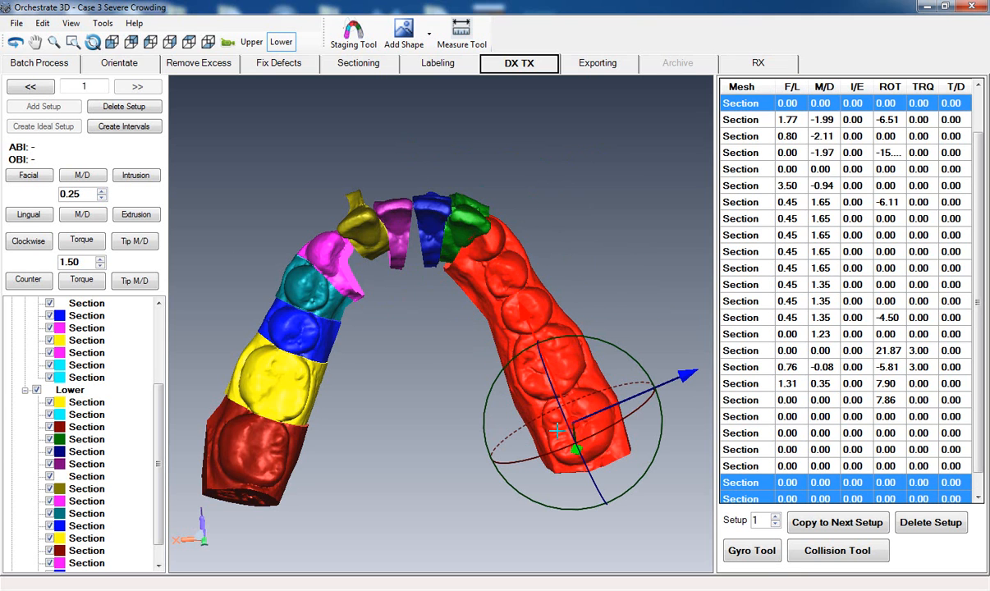
click(82, 176)
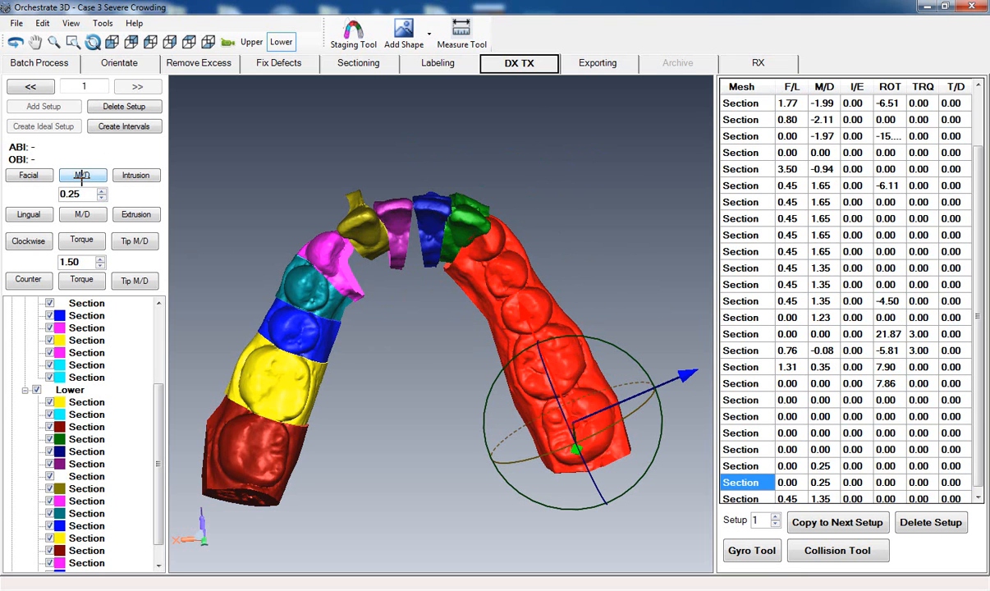
click(82, 176)
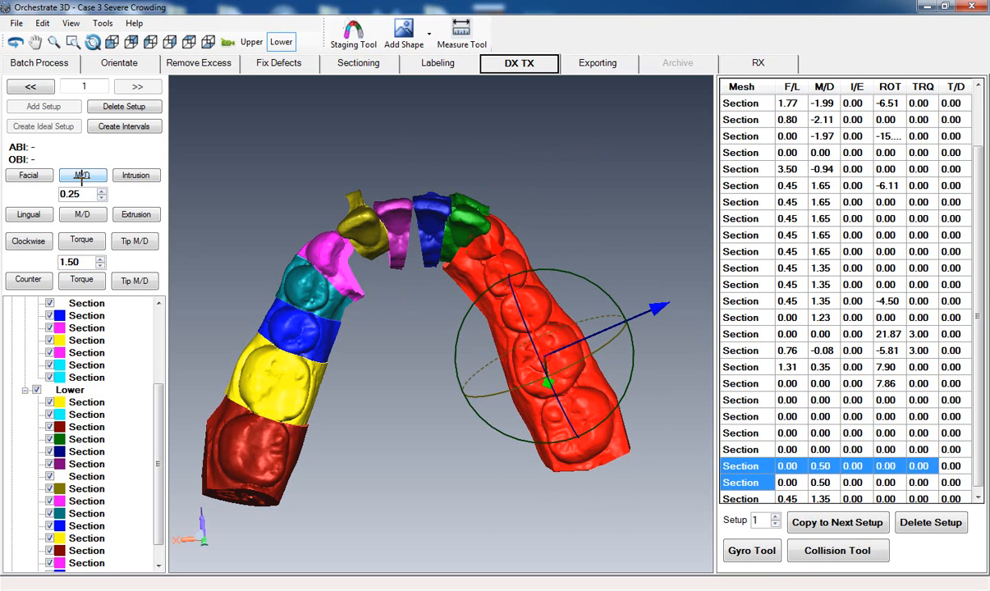
click(78, 214)
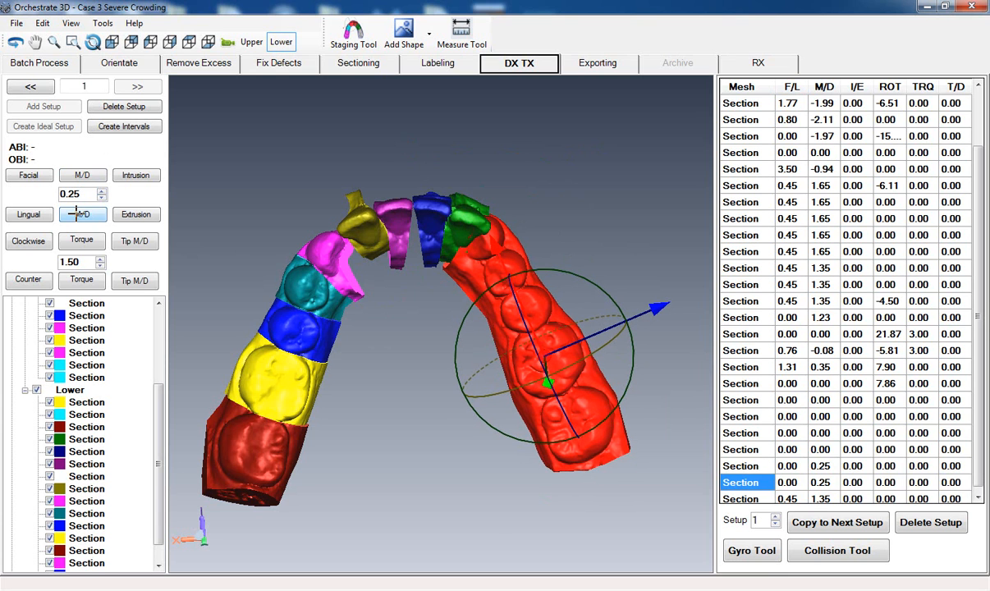
click(78, 214)
click(78, 214)
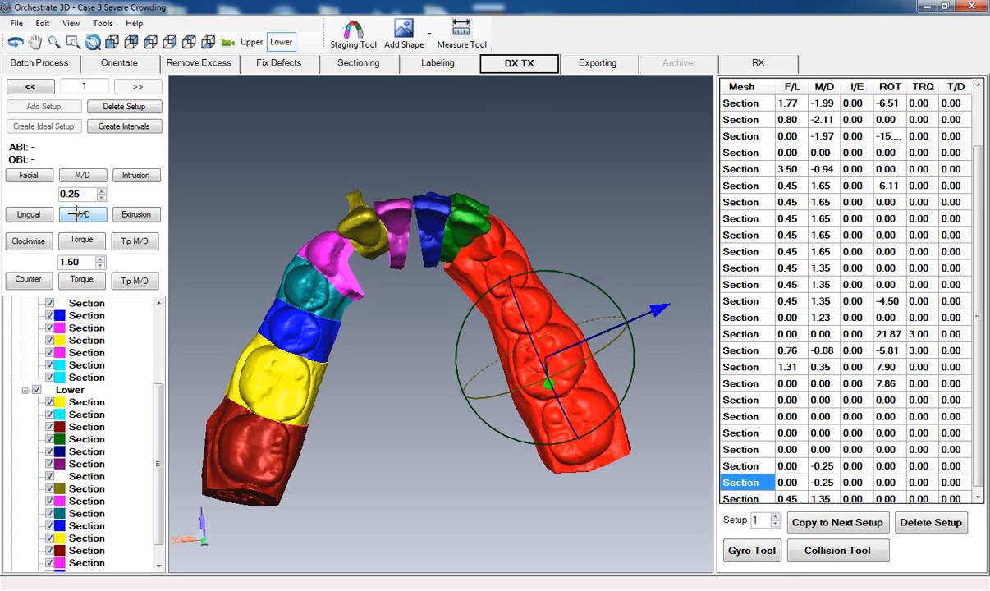
click(78, 214)
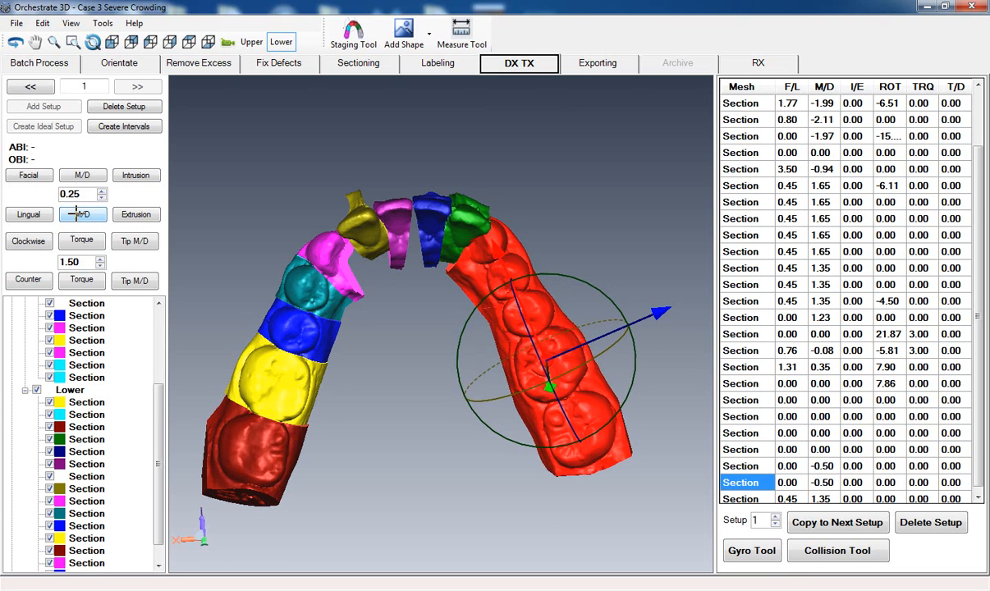
click(78, 214)
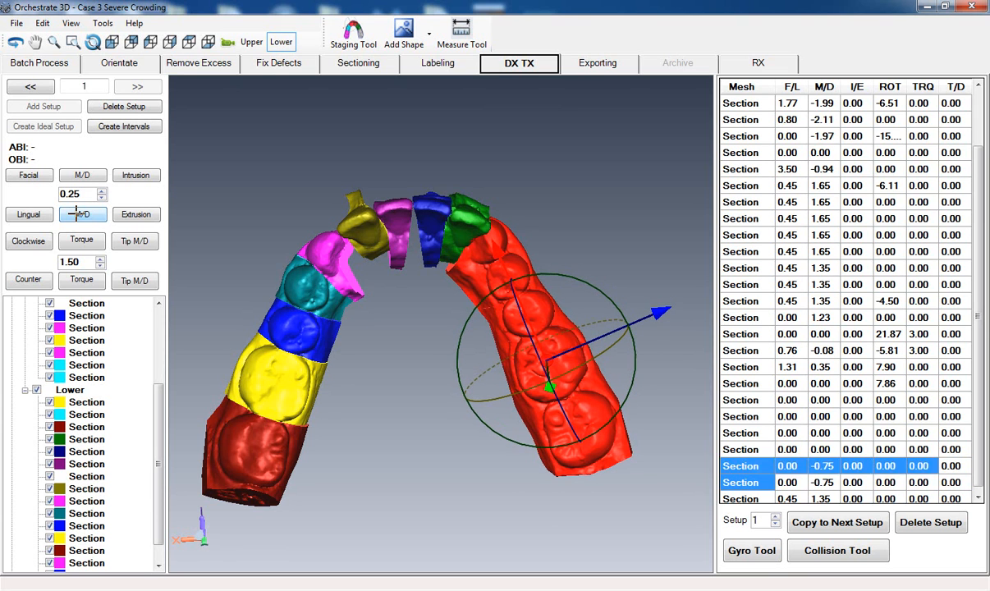
click(78, 214)
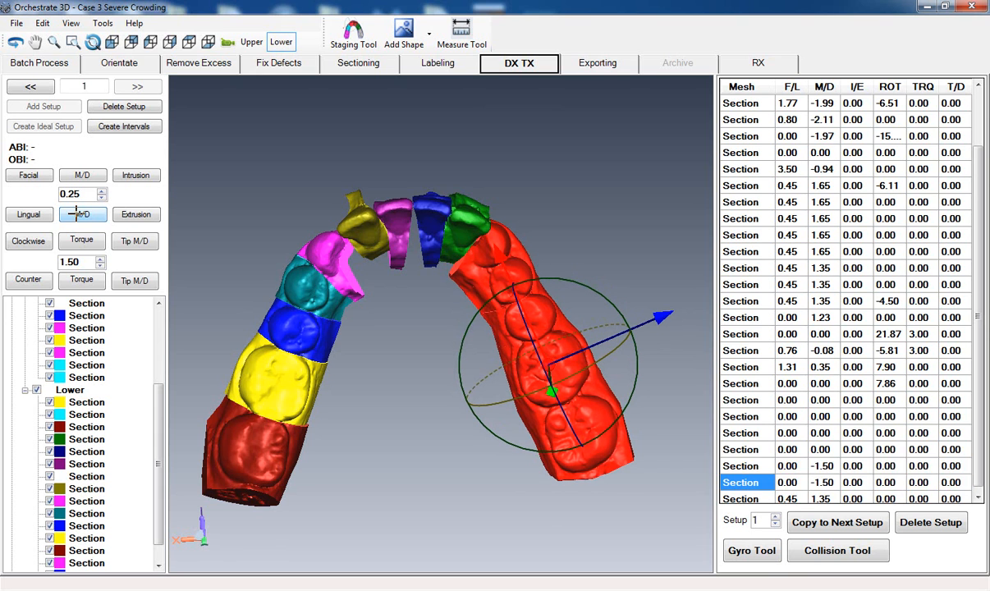
click(79, 213)
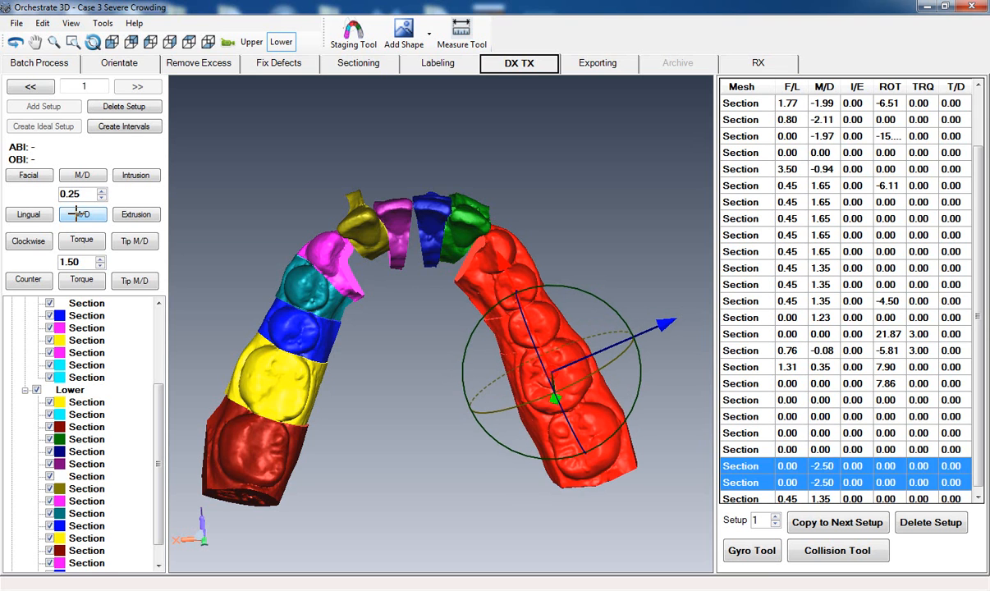
click(81, 214)
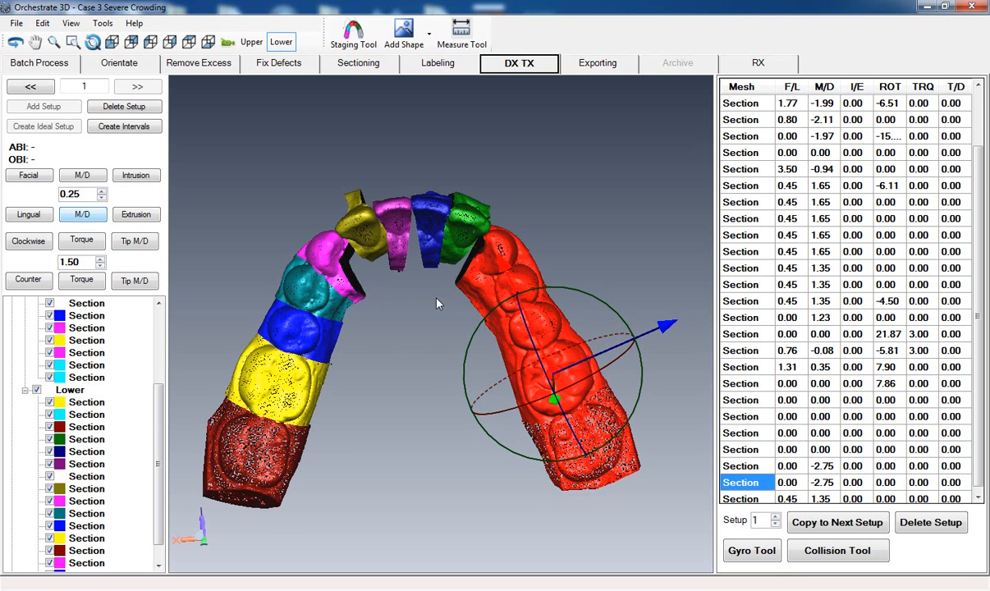
- Move the selected lower segment of canine and four posterior teeth facially to F/L 0.50
click(26, 176)
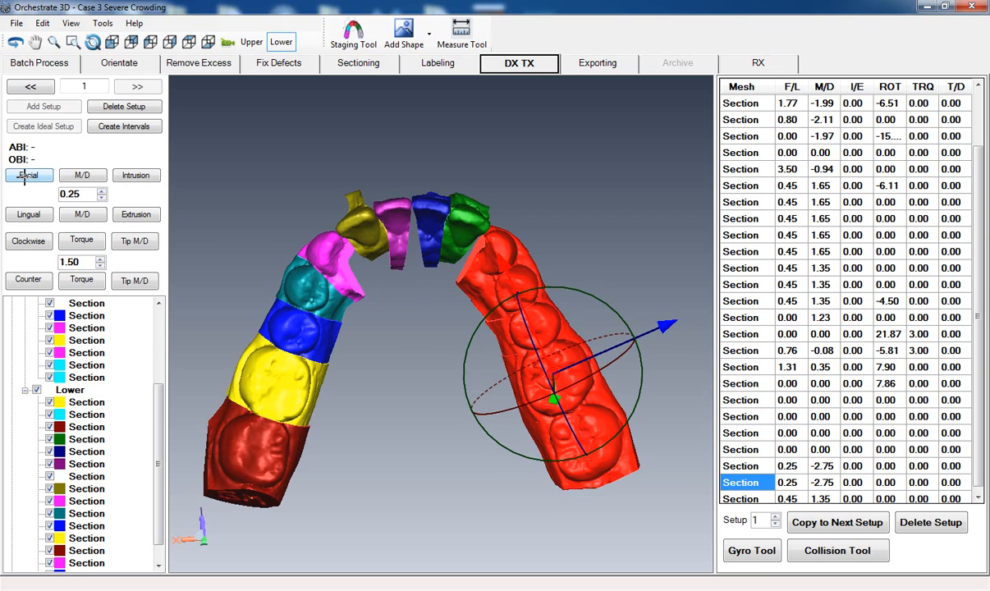
click(25, 175)
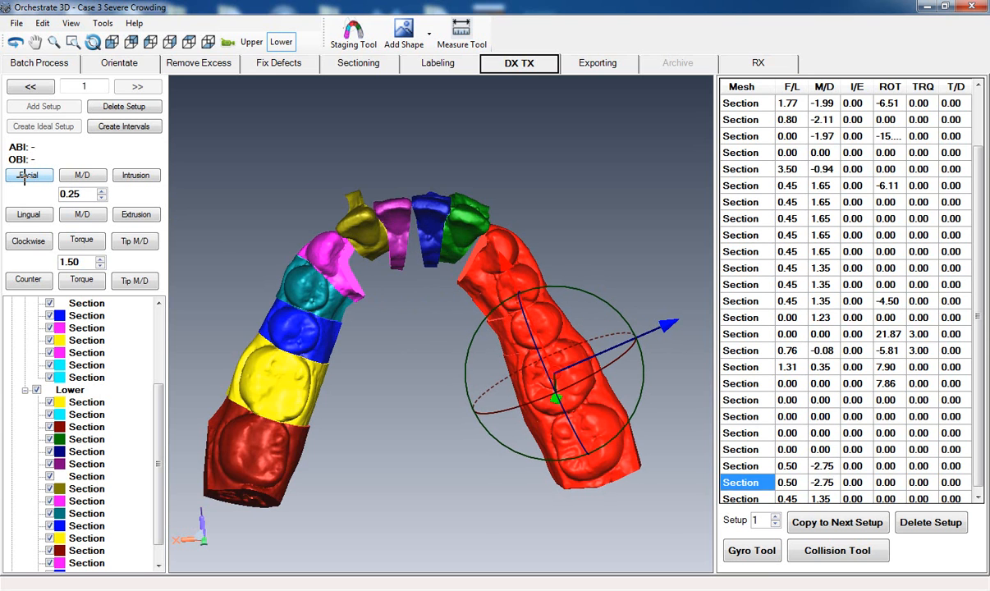
click(26, 175)
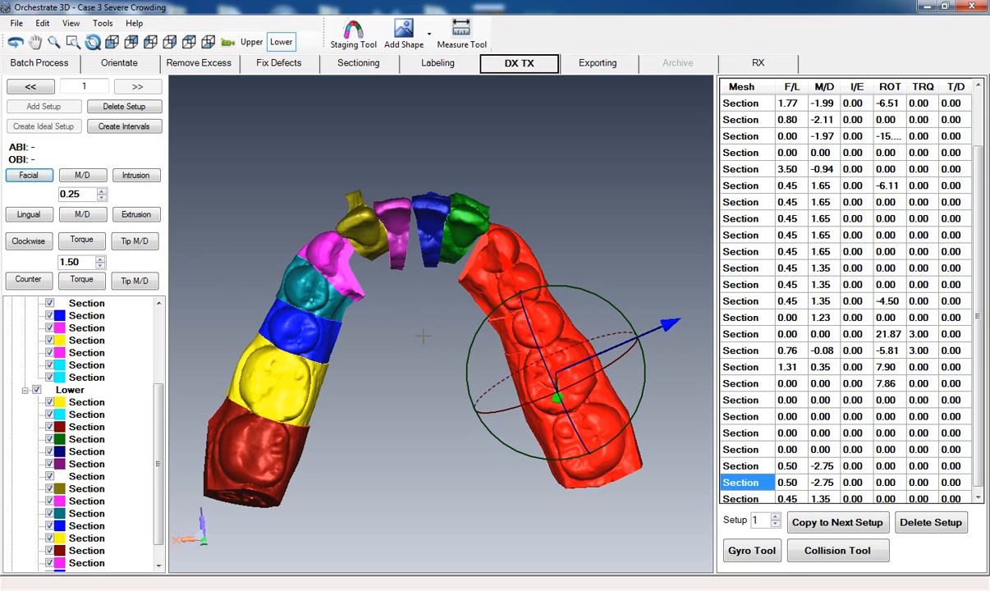
- Rotate the dark red lower canine alone to a ROT value of about 6.08
drag(437, 328, 434, 330)
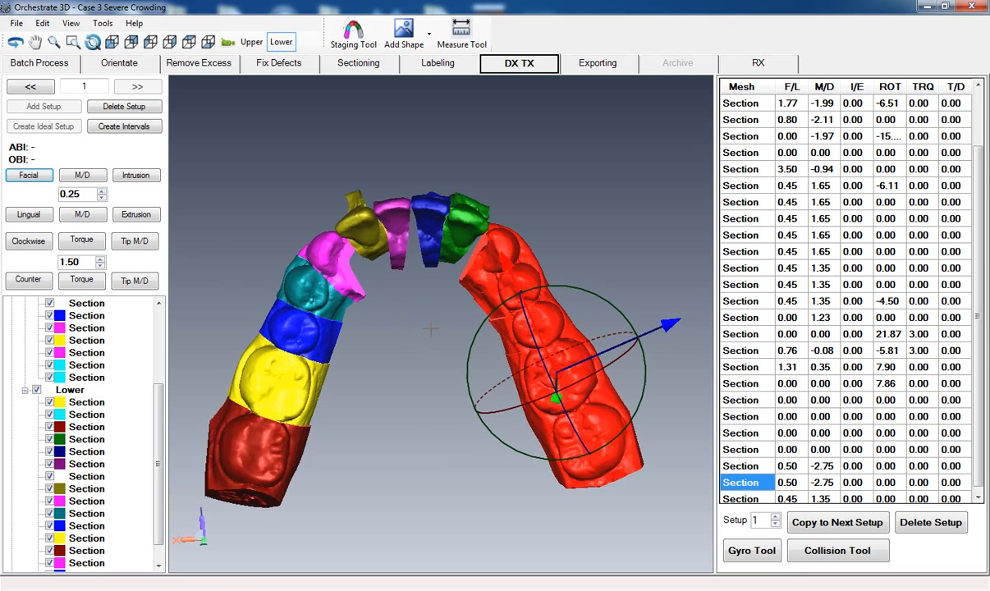
click(434, 330)
click(491, 245)
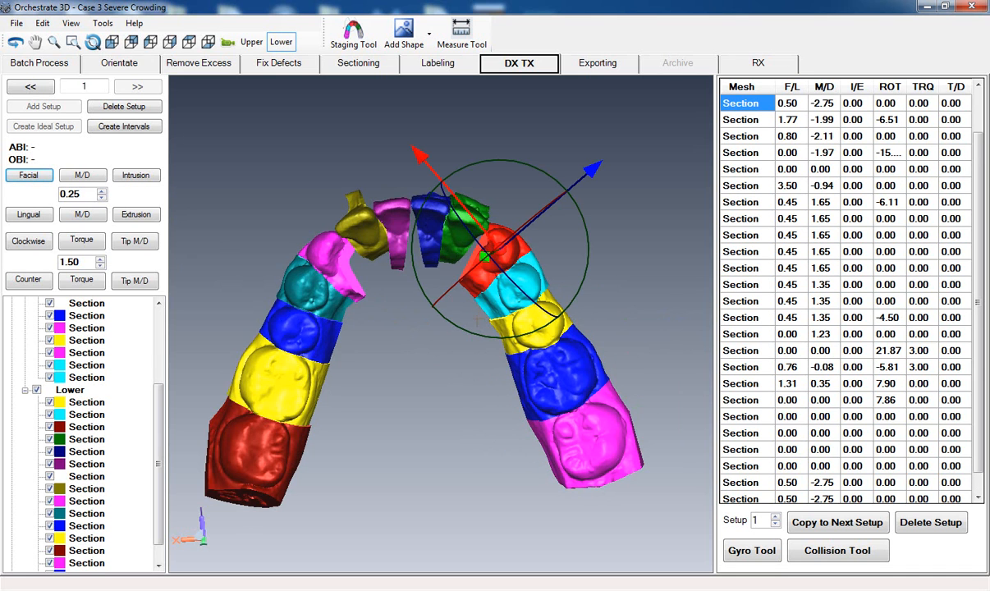
drag(472, 333, 463, 341)
click(387, 391)
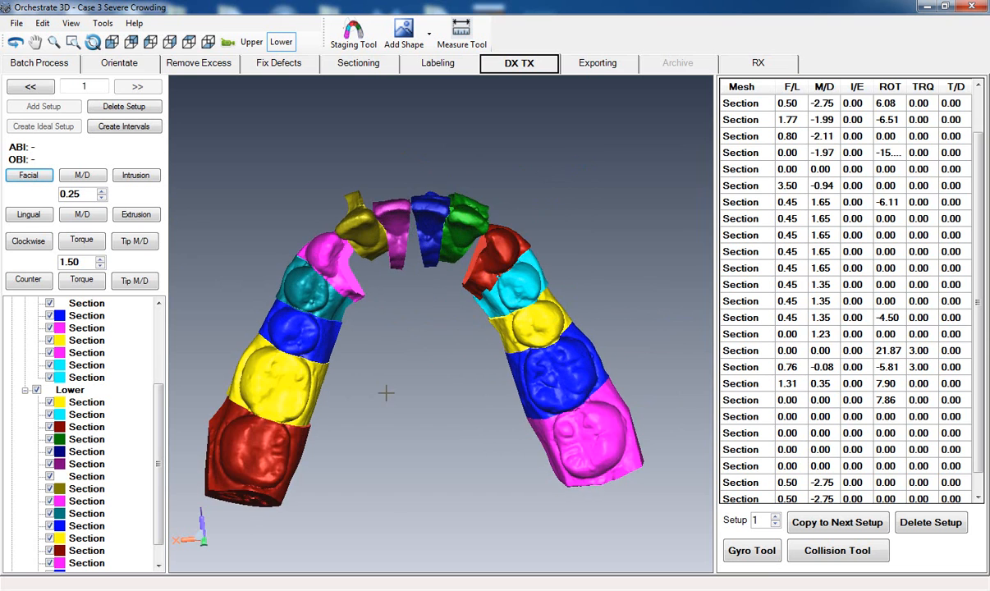
- Tip the olive lower lateral incisor upright, seen from the facial side, to a T/D value of about 15.47
scroll(390, 390, down, 2)
scroll(391, 390, down, 2)
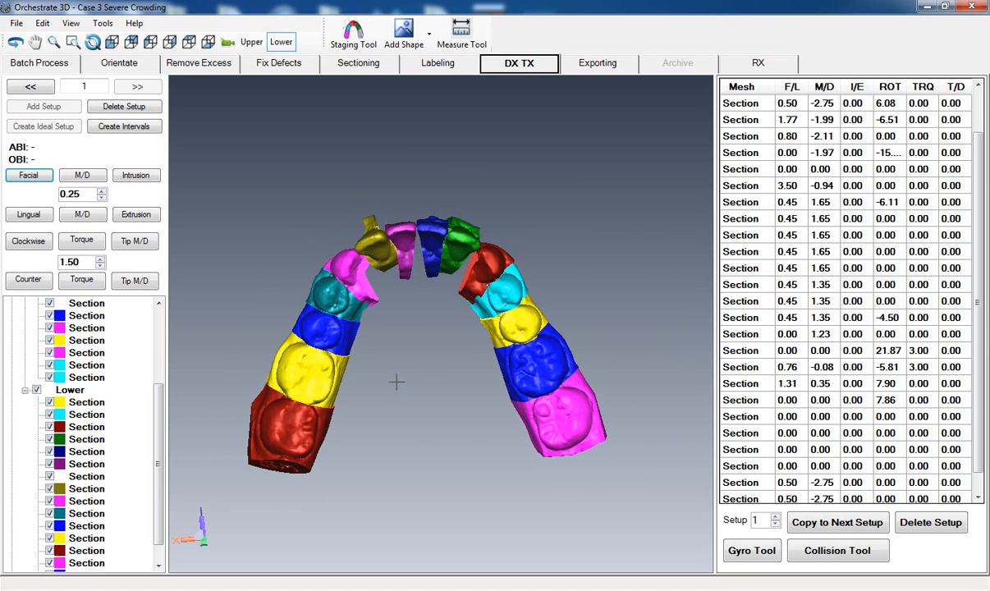
click(109, 41)
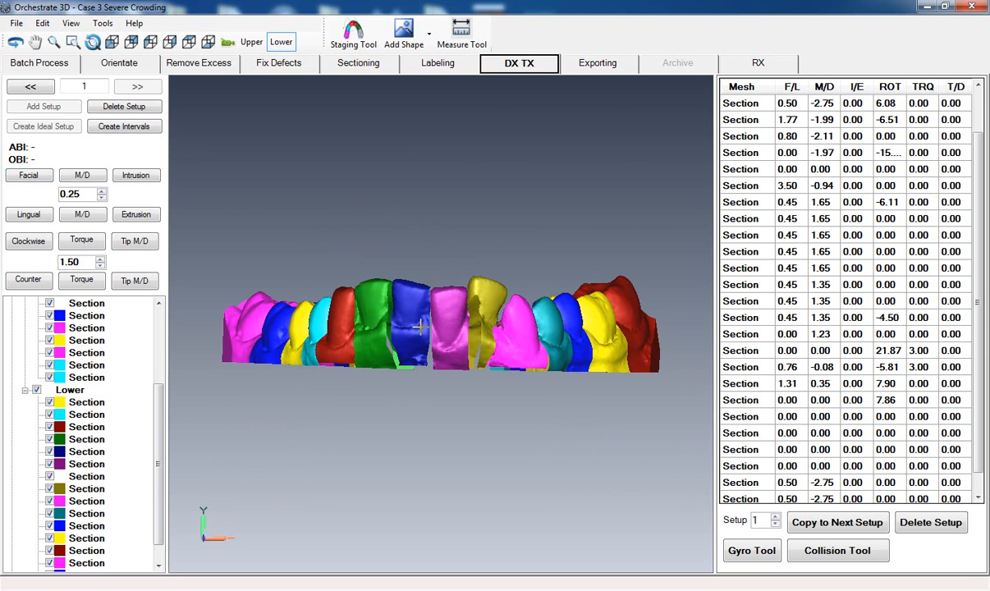
drag(510, 353, 411, 310)
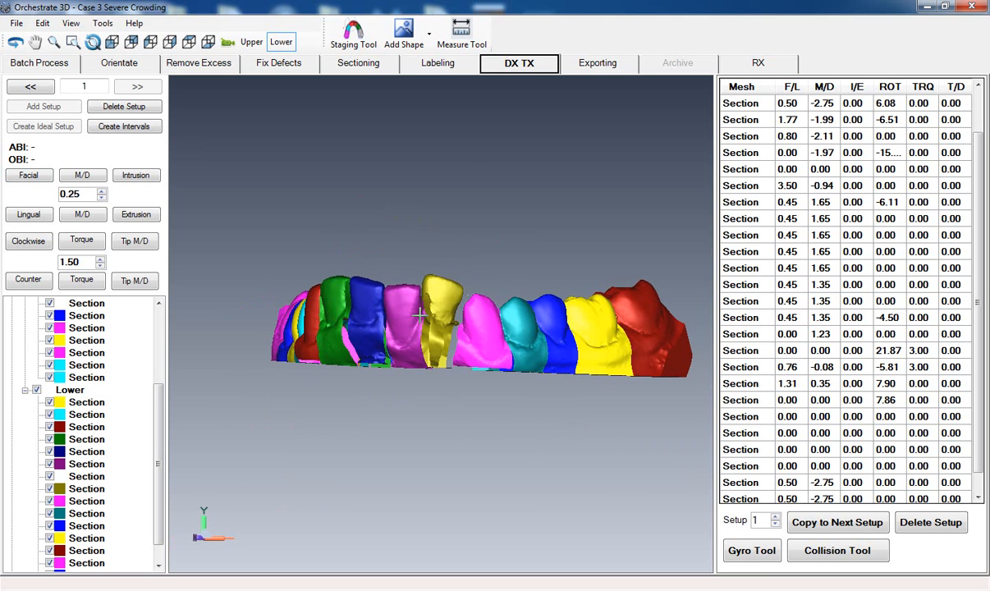
click(443, 291)
drag(611, 376, 472, 369)
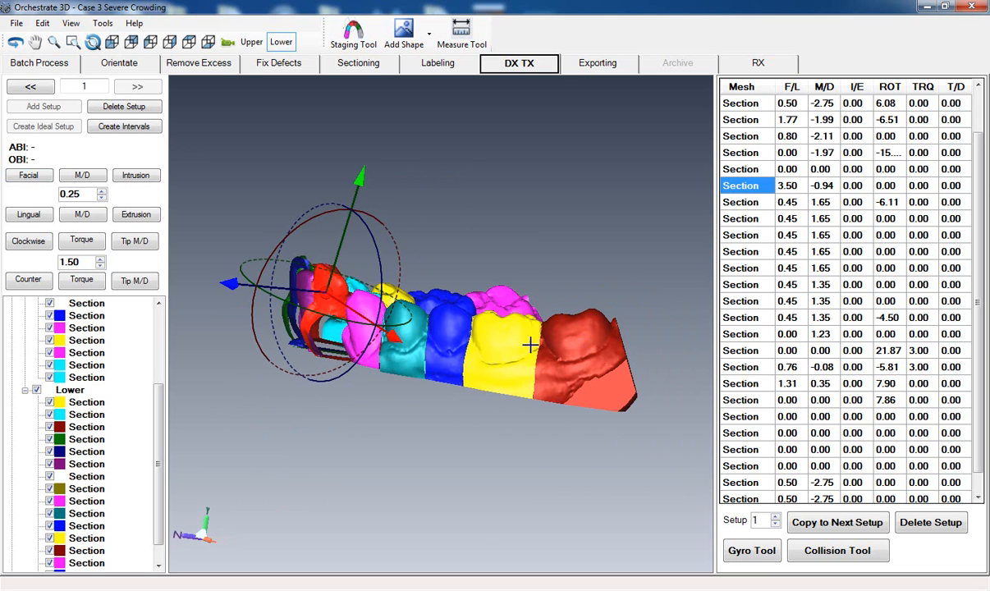
drag(413, 343, 554, 357)
drag(369, 394, 577, 421)
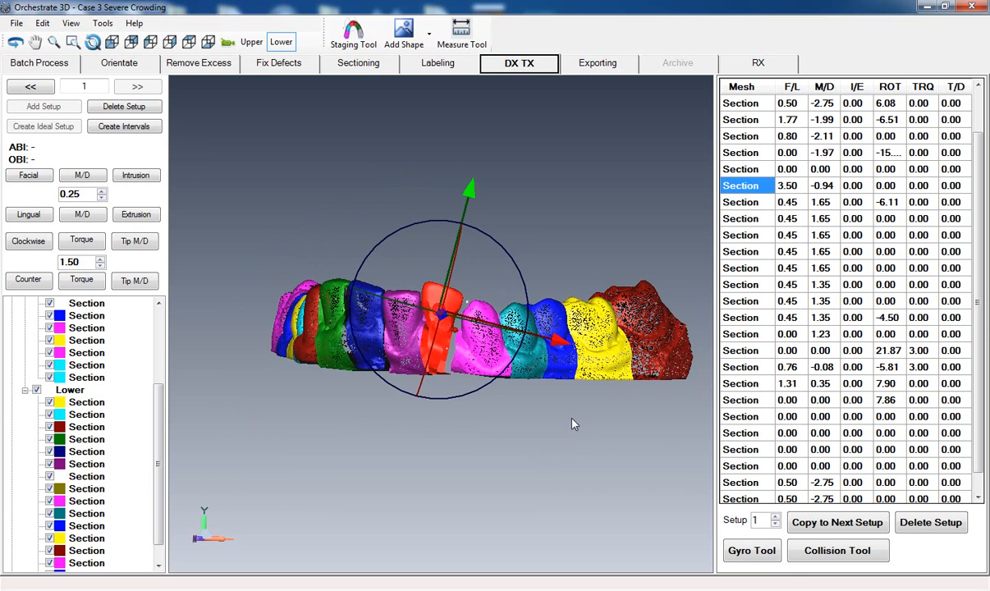
middle_drag(572, 419, 584, 451)
drag(403, 413, 424, 417)
- Intrude the olive lower lateral incisor to about I/E -2.43 and shift it mesiodistally to about M/D 0.17
drag(451, 217, 450, 236)
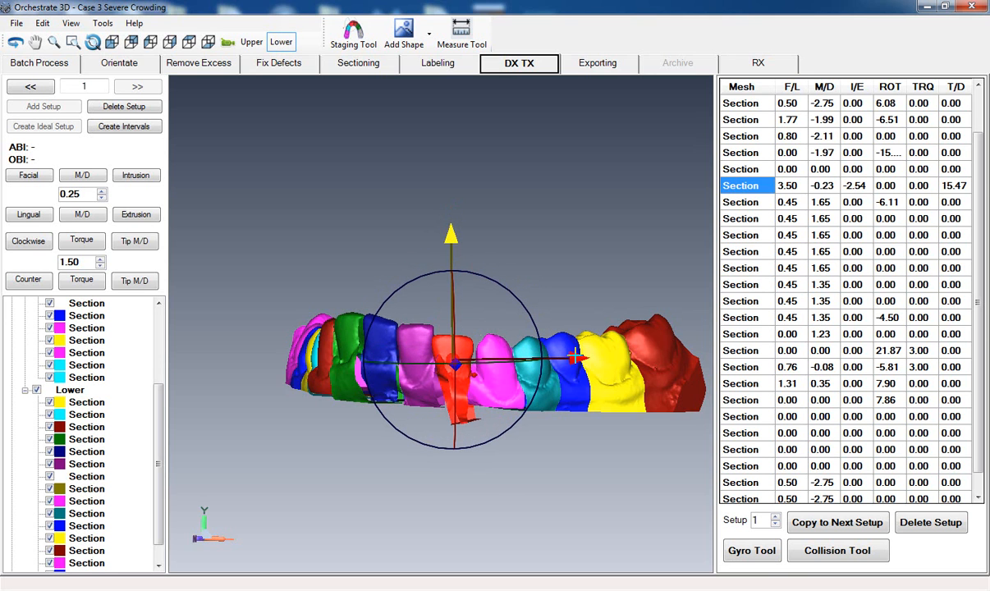
drag(578, 358, 582, 358)
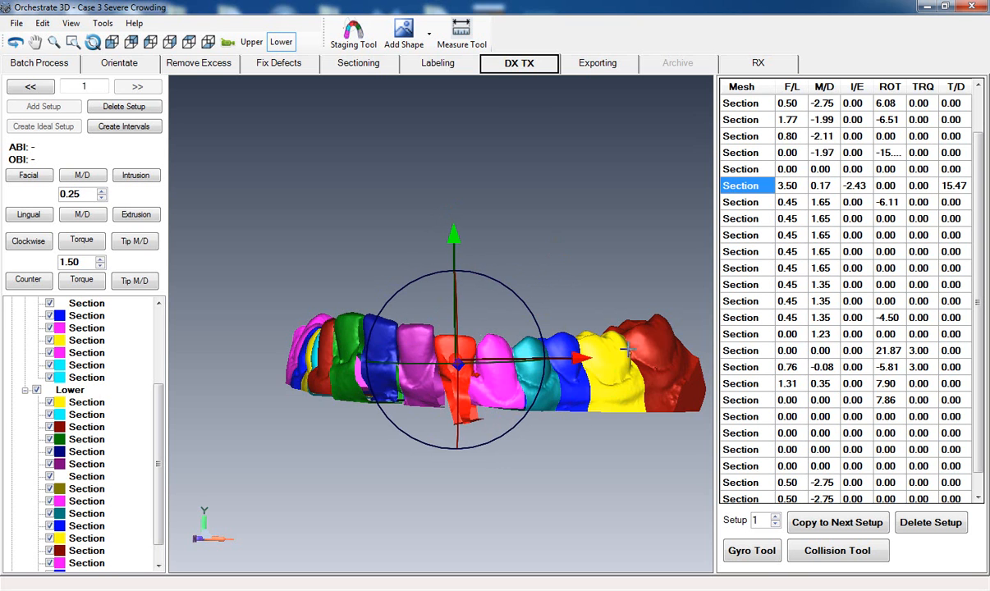
- Intrude the purple lower central incisor to about I/E -1.79
middle_drag(635, 355, 720, 358)
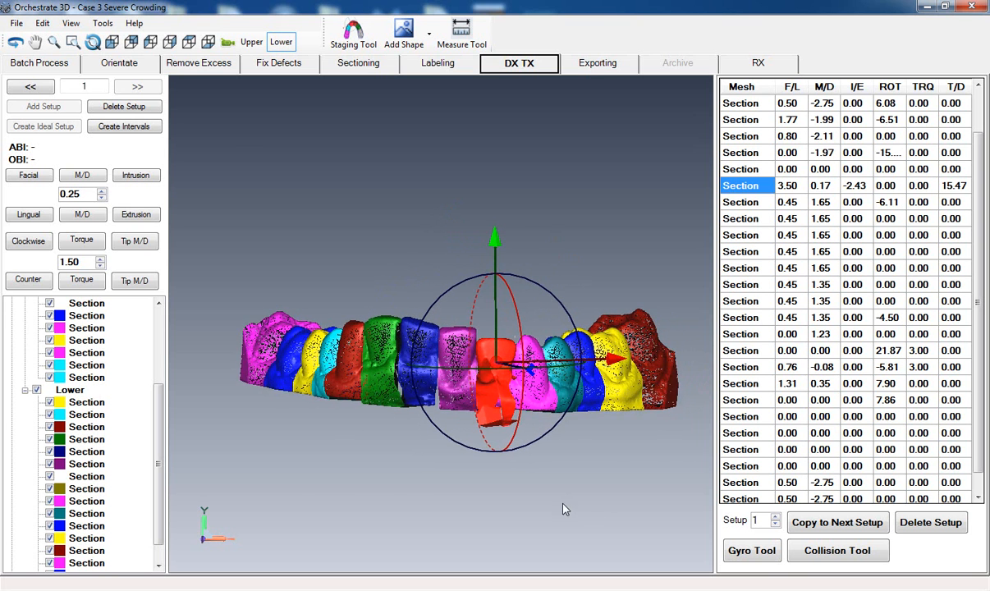
middle_drag(539, 476, 512, 459)
click(437, 354)
middle_drag(444, 484, 448, 483)
drag(454, 229, 455, 240)
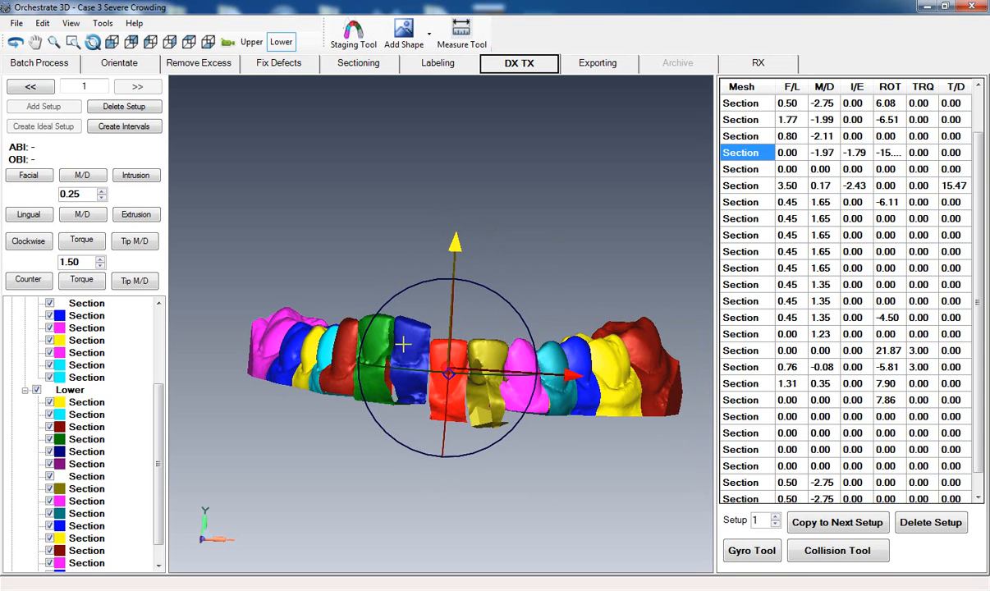
- Tip the dark blue lower central incisor to a T/D value of about 8.86
click(374, 363)
middle_drag(289, 415, 404, 407)
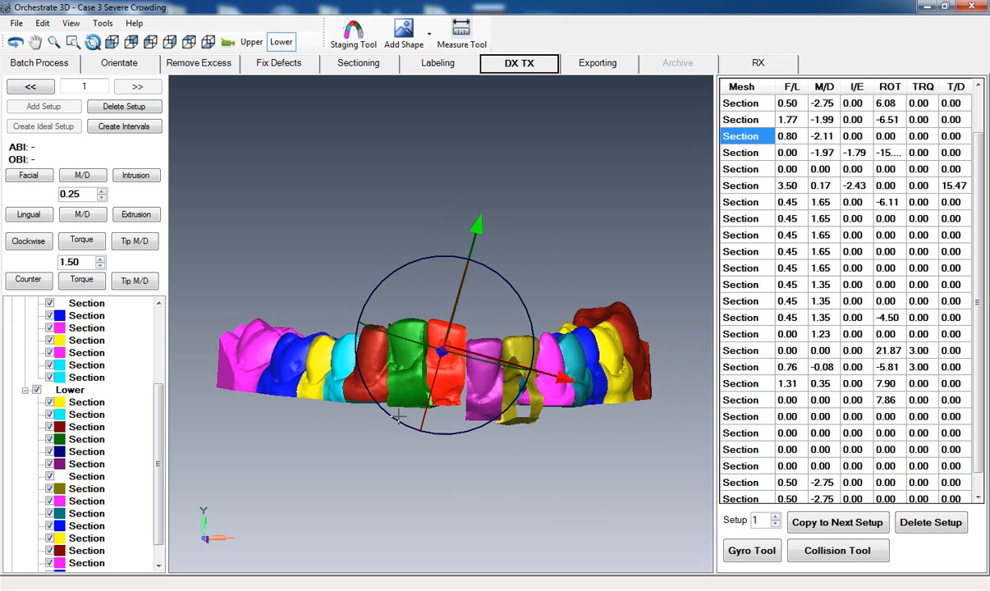
drag(398, 418, 411, 422)
- Intrude the dark blue lower central incisor to about I/E -2.21 and move it mesiodistally to about M/D -1.34
drag(459, 223, 459, 240)
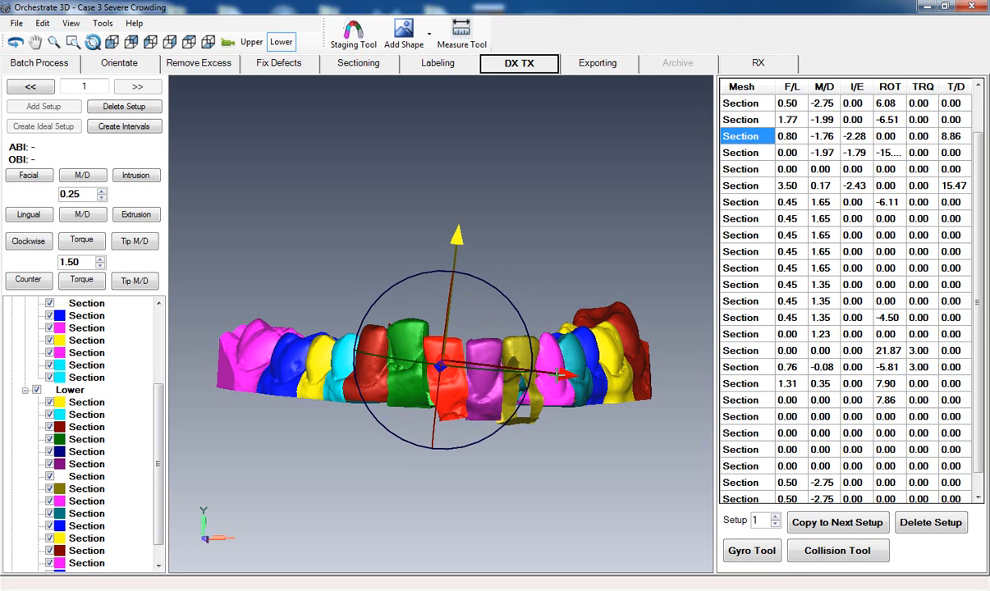
drag(565, 377, 569, 375)
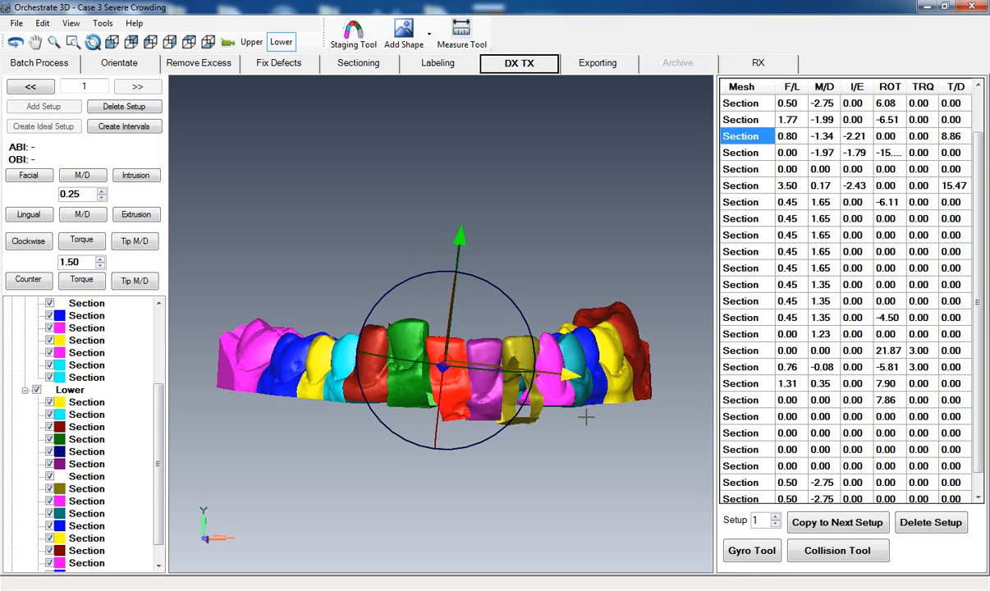
- Intrude the green lower lateral incisor to about I/E -2.12
middle_drag(600, 385, 660, 403)
click(438, 411)
middle_drag(342, 237, 420, 241)
drag(462, 218, 462, 238)
- Intrude the dark red lower canine to about I/E -1.76 and move it mesiodistally to about M/D -2.32
click(394, 341)
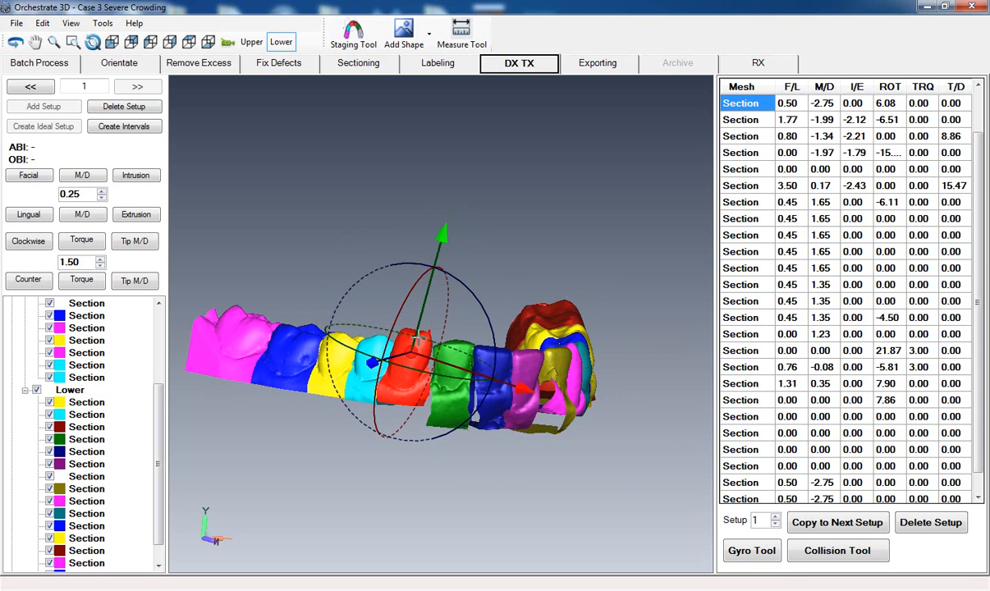
drag(442, 236, 440, 247)
middle_drag(352, 443, 404, 448)
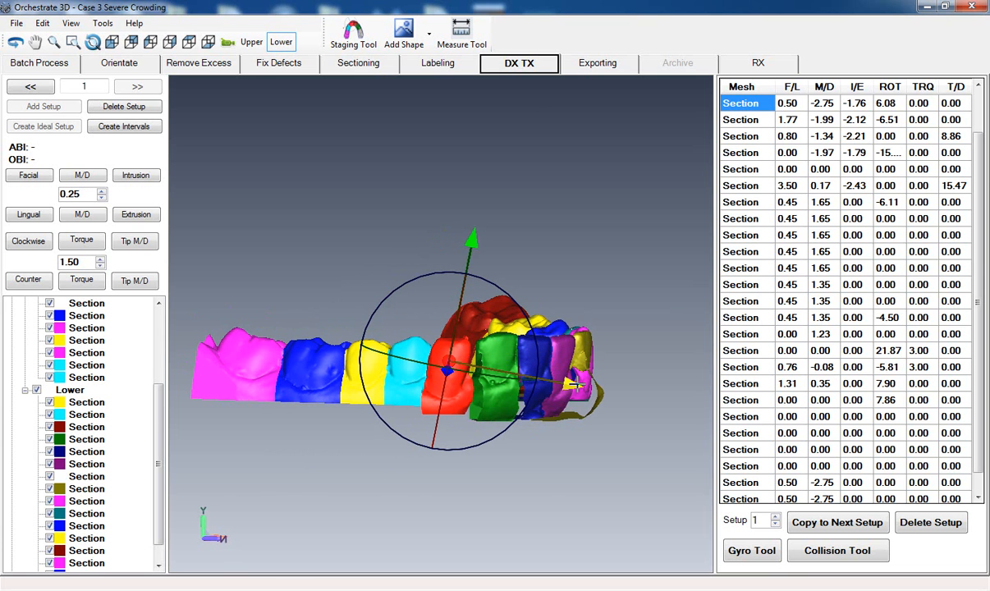
drag(578, 385, 583, 385)
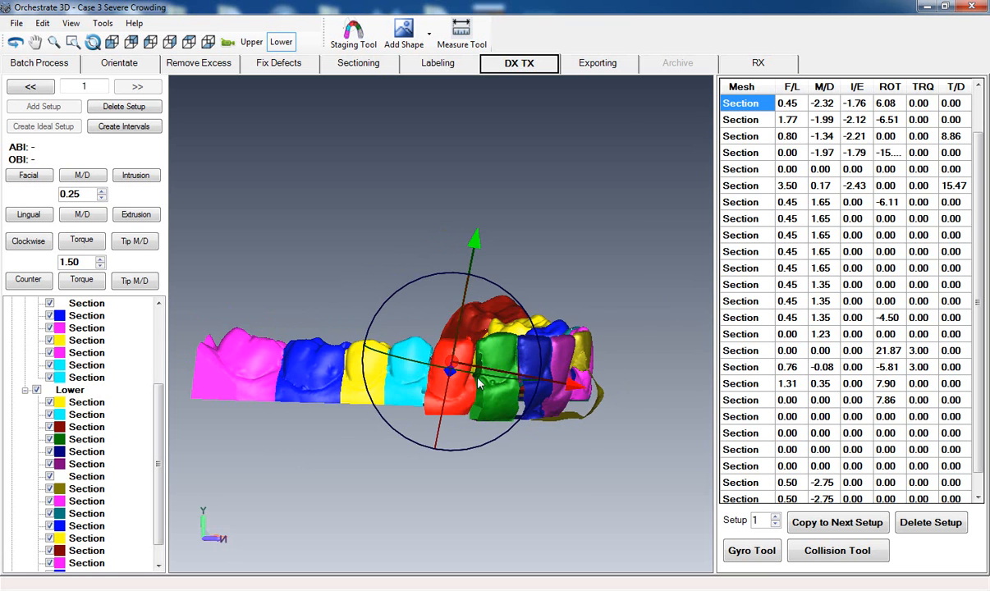
- Intrude the green lower lateral incisor further to about I/E -2.54
middle_drag(474, 362, 317, 367)
click(468, 462)
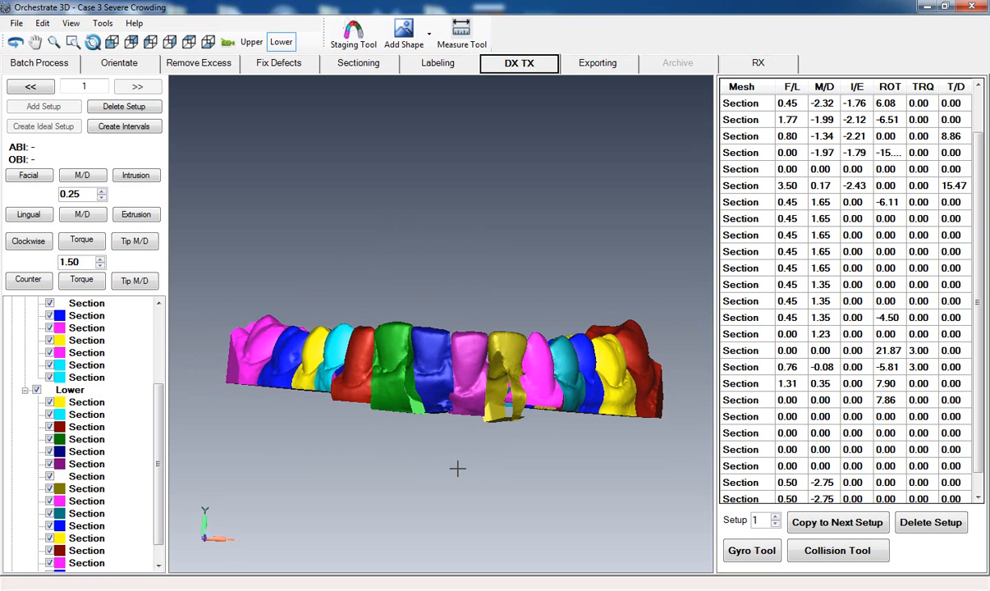
mouse_move(468, 462)
middle_down()
mouse_move(486, 463)
mouse_move(465, 474)
mouse_move(463, 461)
middle_up()
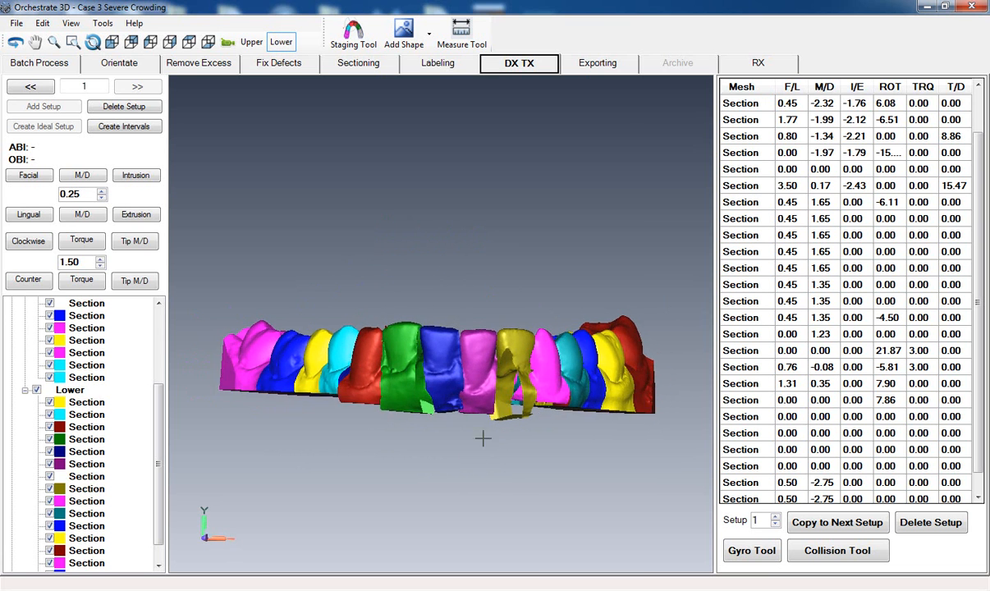
click(412, 348)
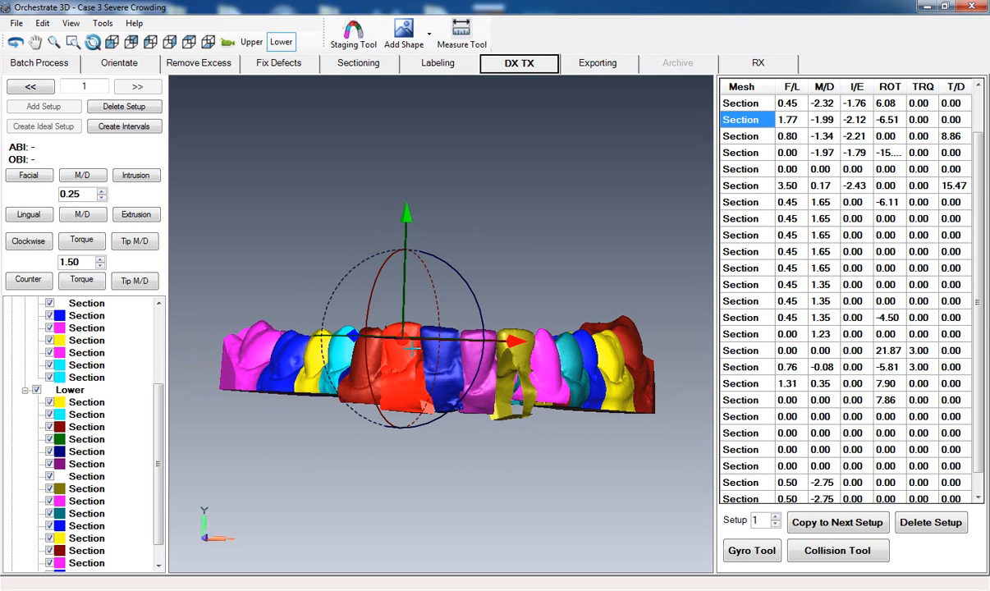
drag(406, 215, 405, 222)
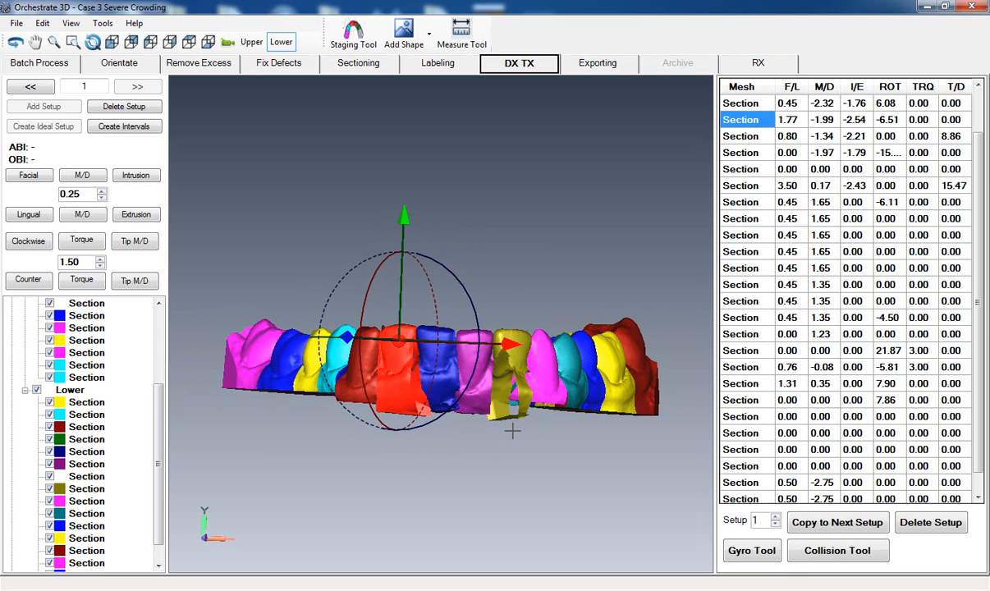
click(490, 443)
- Inspect the alignment of the whole lower arch from the front and from the occlusal side
scroll(513, 445, down, 5)
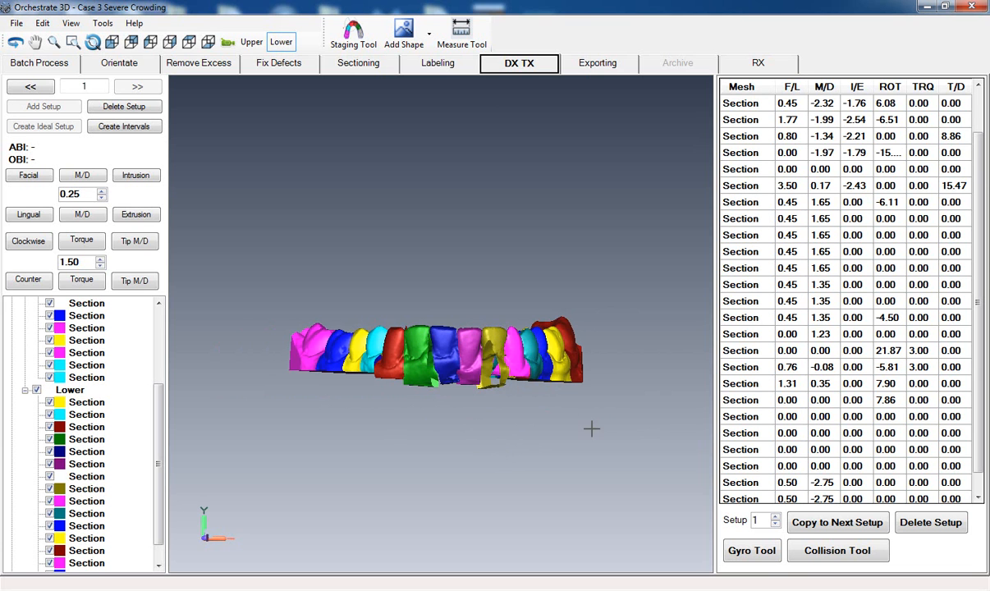
drag(631, 394, 419, 404)
scroll(419, 404, up, 5)
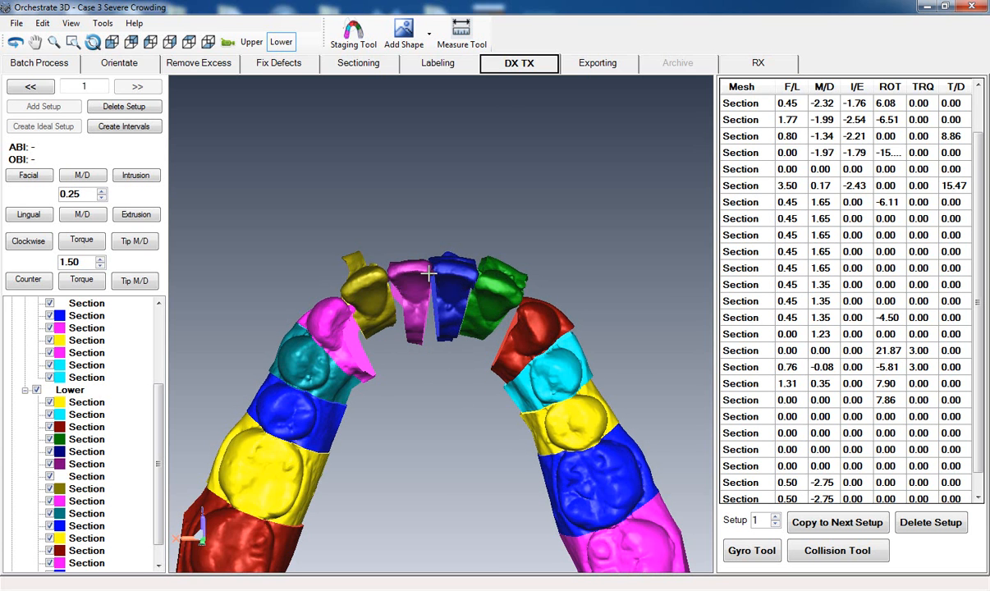
middle_drag(425, 426, 426, 392)
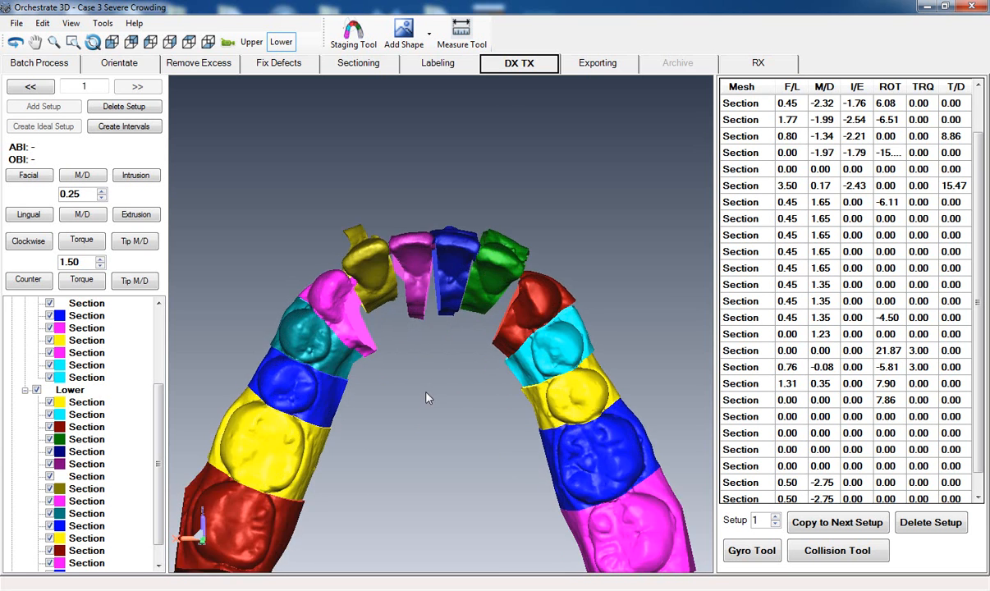
scroll(431, 407, down, 3)
middle_drag(440, 443, 433, 392)
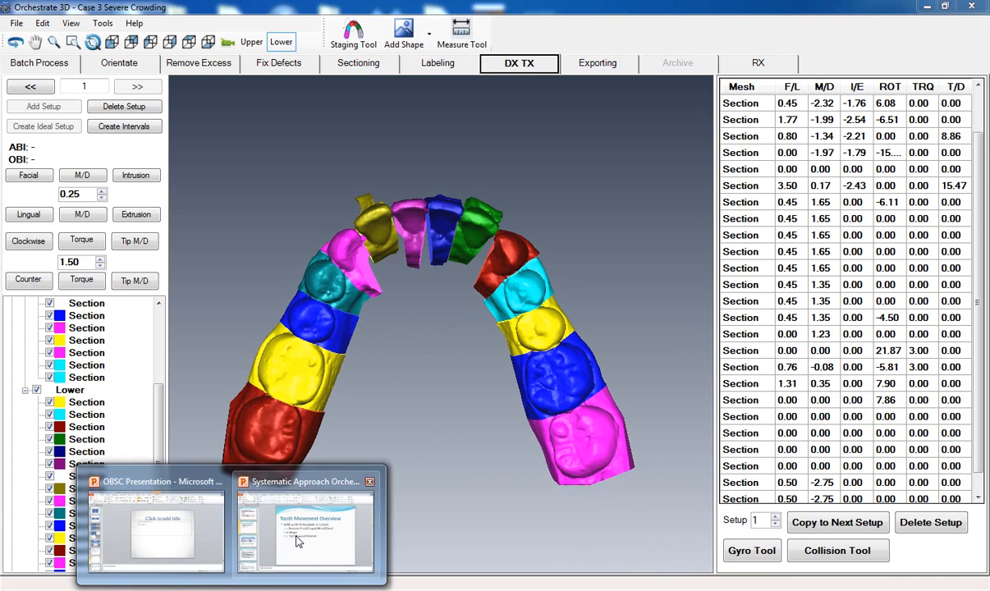
- Switch to PowerPoint to read the Tooth Movement Velocity Guidelines slide, and return to Case 3 in Orchestrate 3D to review the movement table
click(289, 493)
click(82, 359)
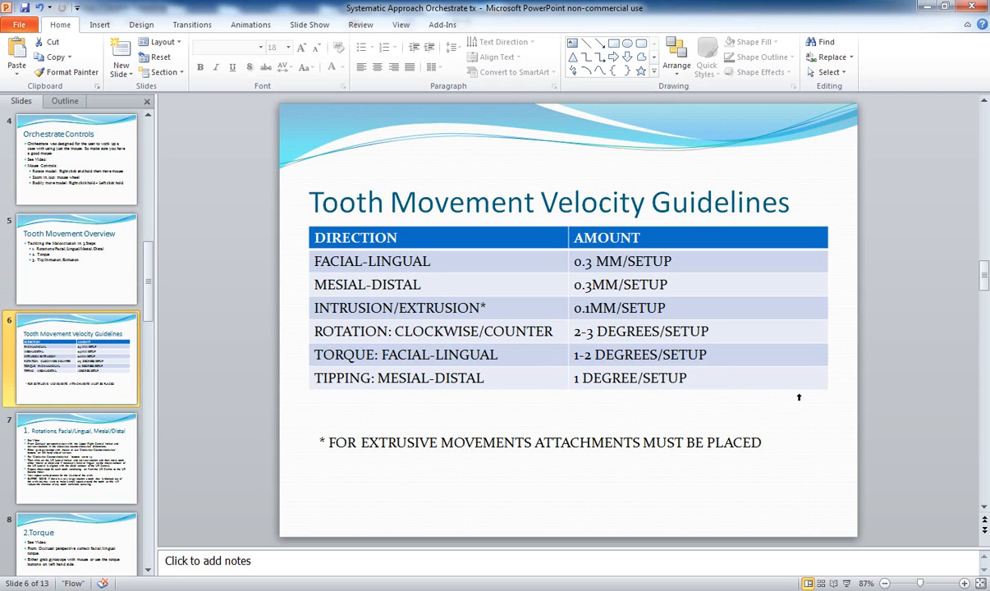
mouse_move(279, 589)
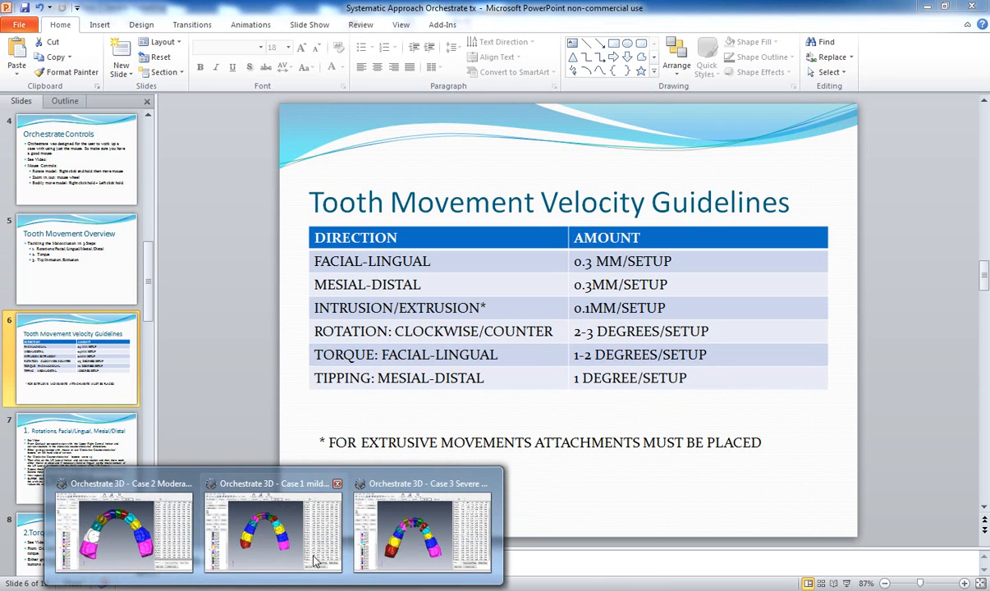
click(423, 526)
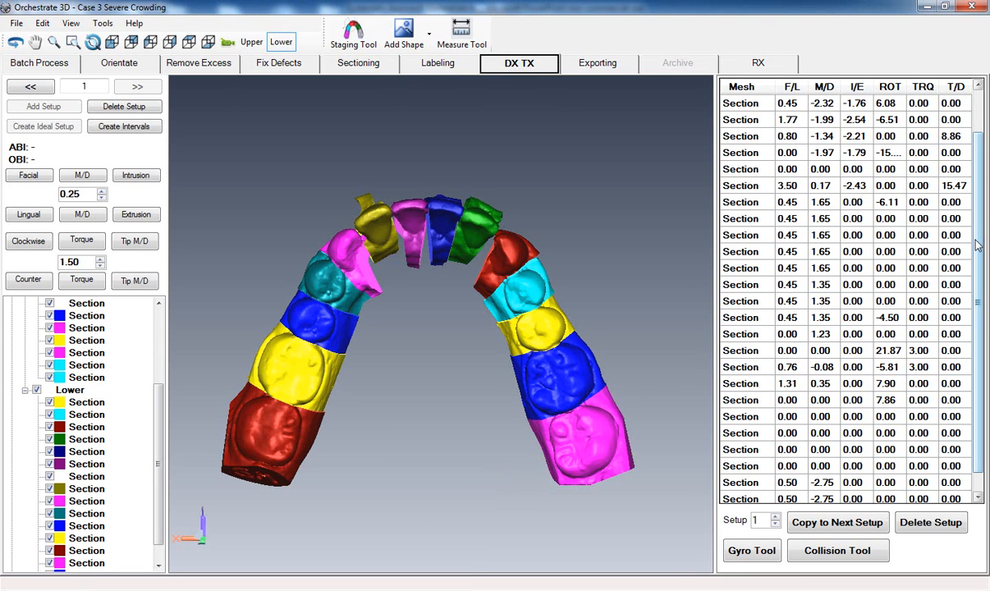
drag(977, 245, 976, 198)
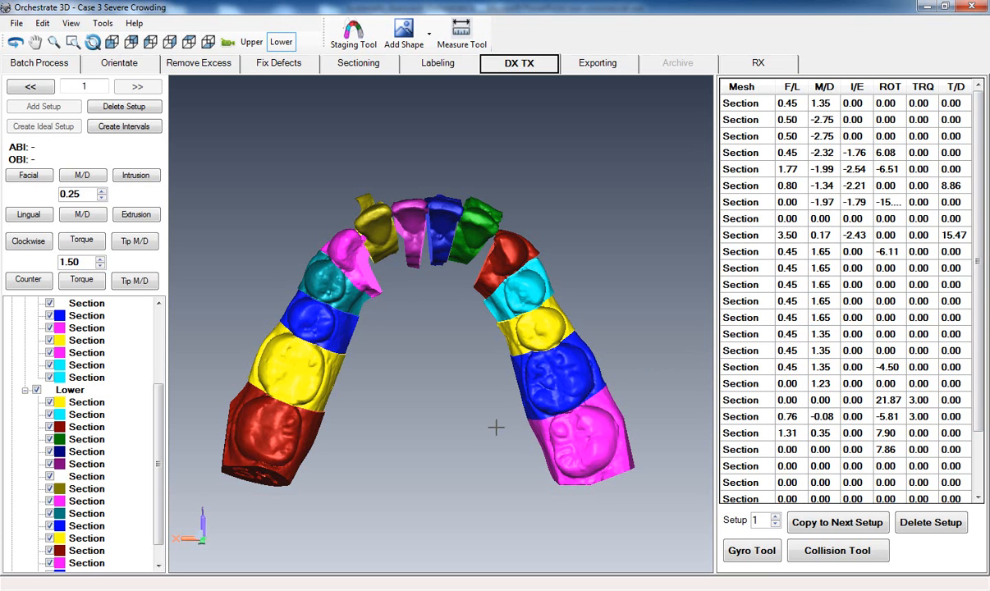
middle_drag(409, 444, 417, 450)
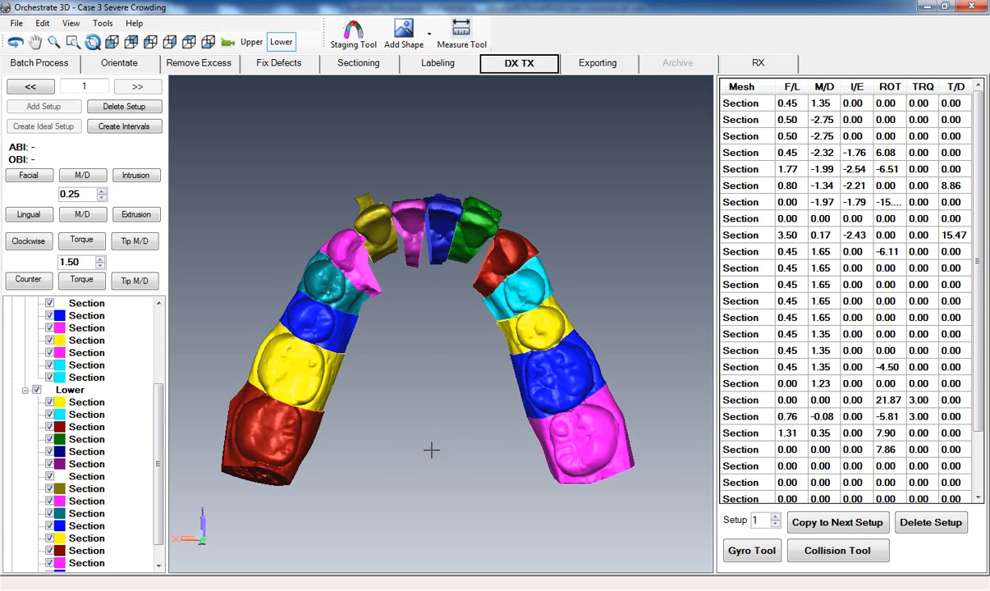
- Try dividing the tooth movements into 15 interval setups and undo the division
click(124, 127)
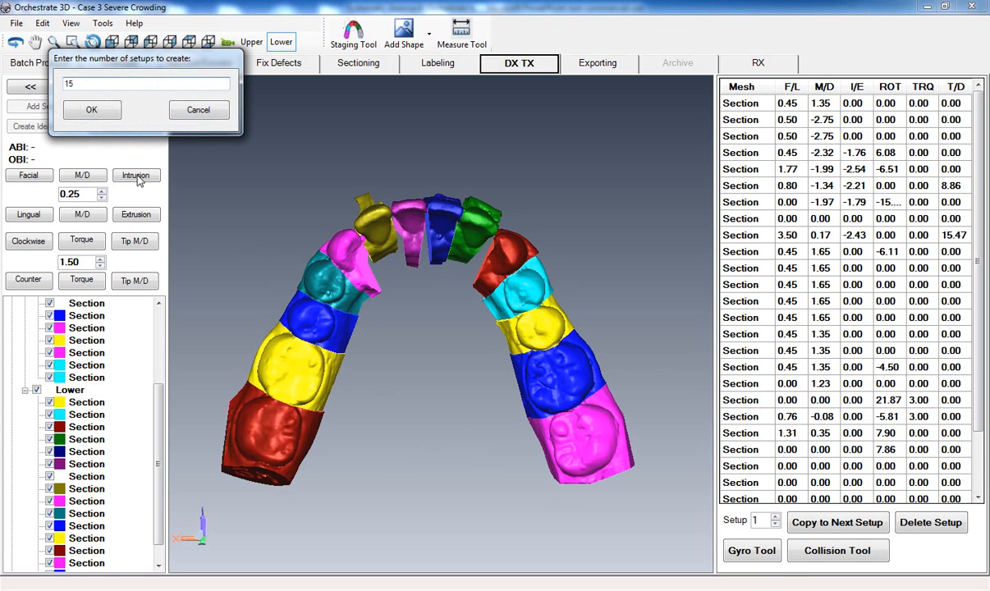
click(91, 110)
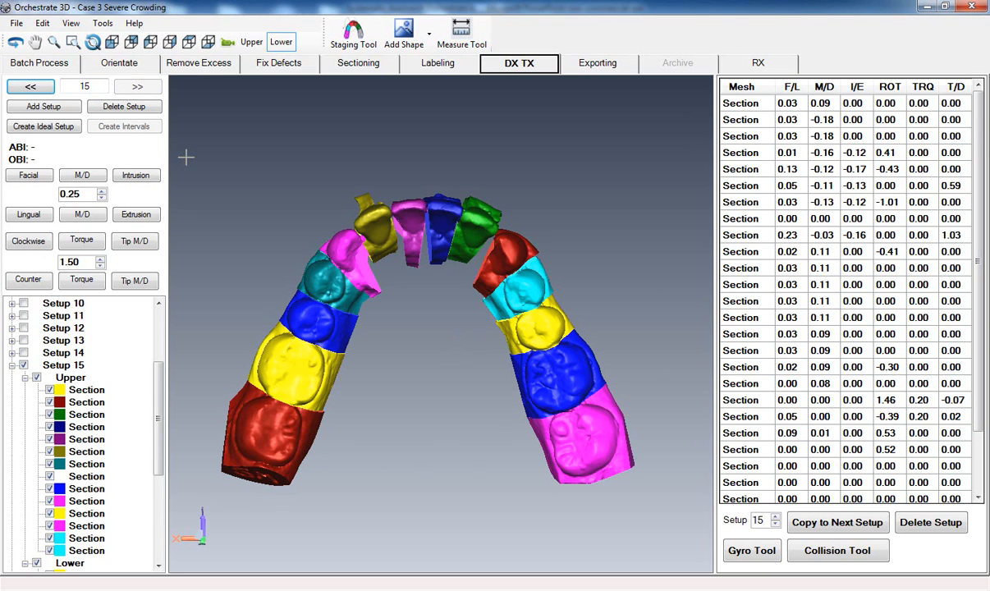
click(42, 23)
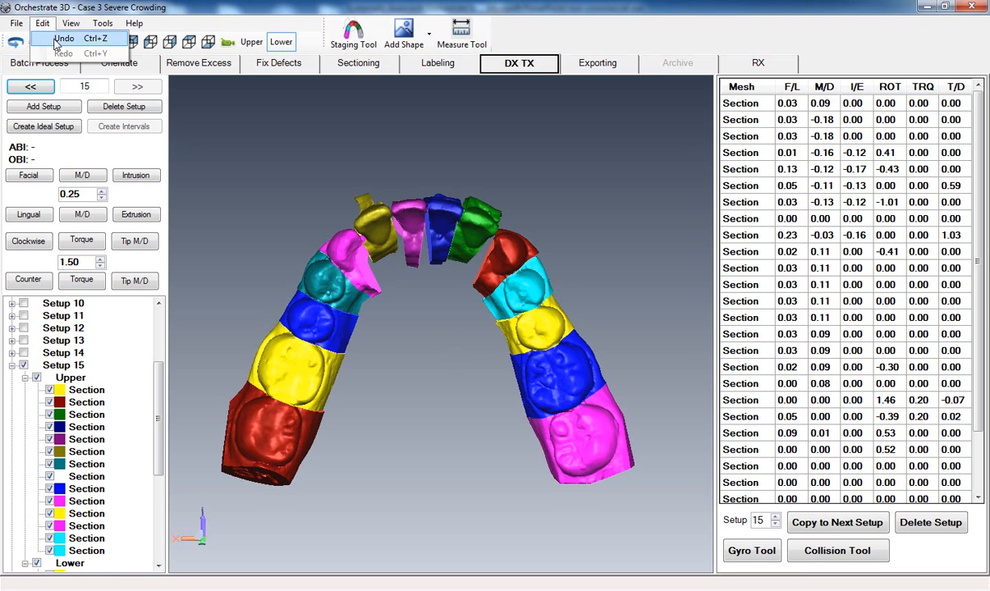
click(64, 38)
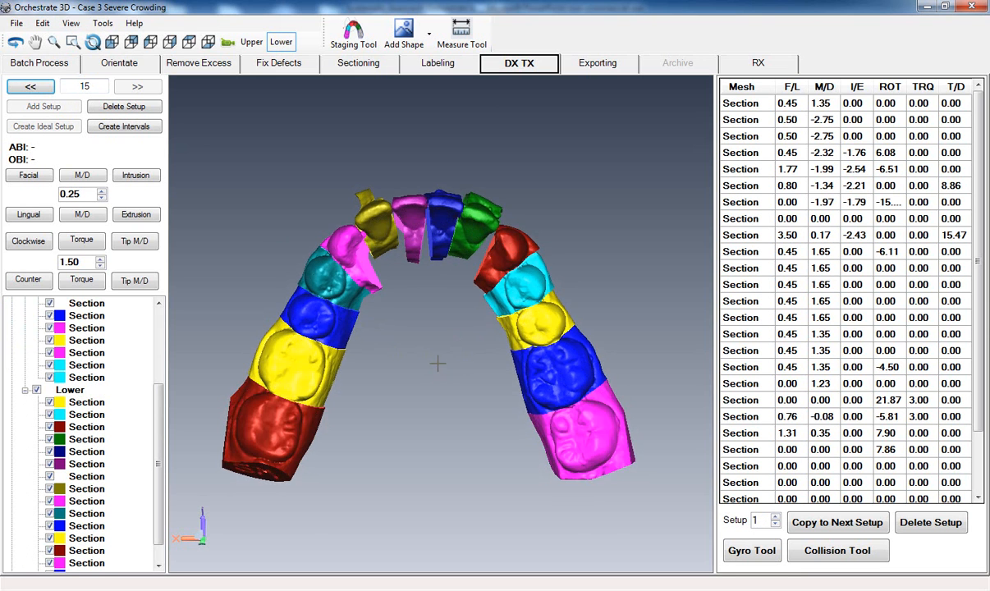
- Create 15 interval setups from the planned tooth movements and review the movement amounts per setup for all teeth
click(118, 128)
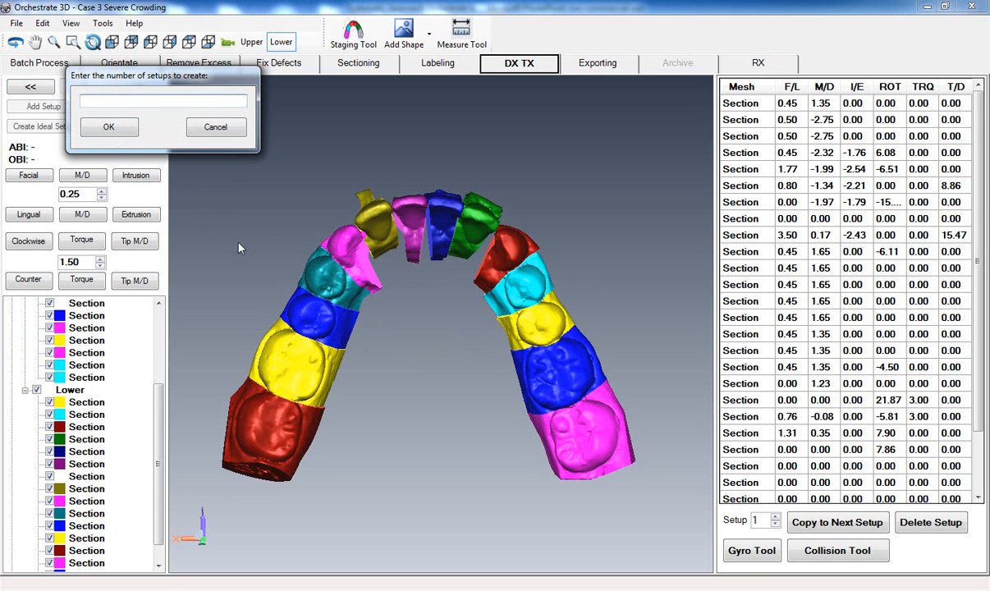
click(101, 128)
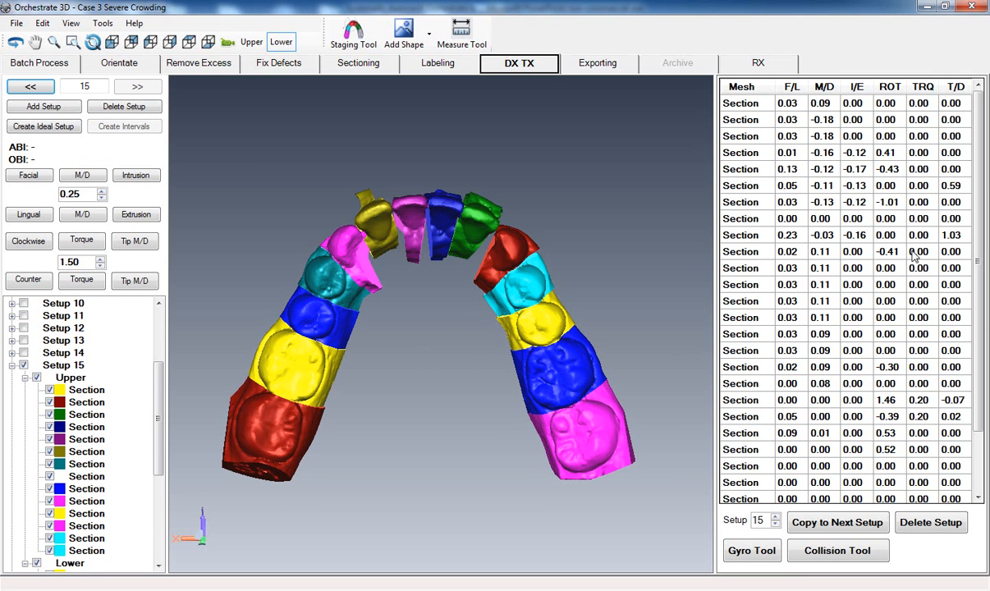
scroll(983, 246, down, 1)
scroll(983, 246, down, 4)
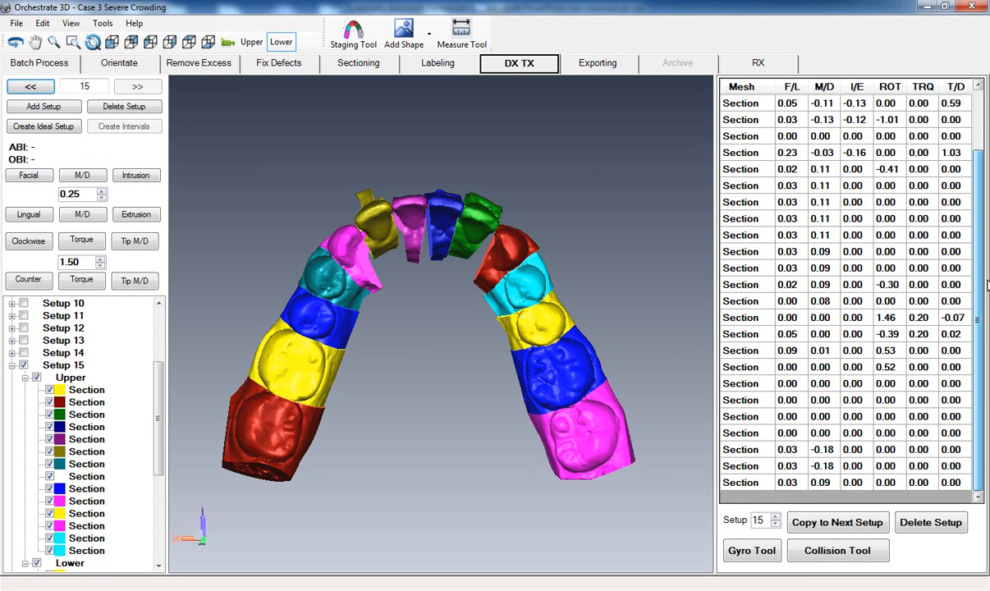
scroll(846, 287, up, 5)
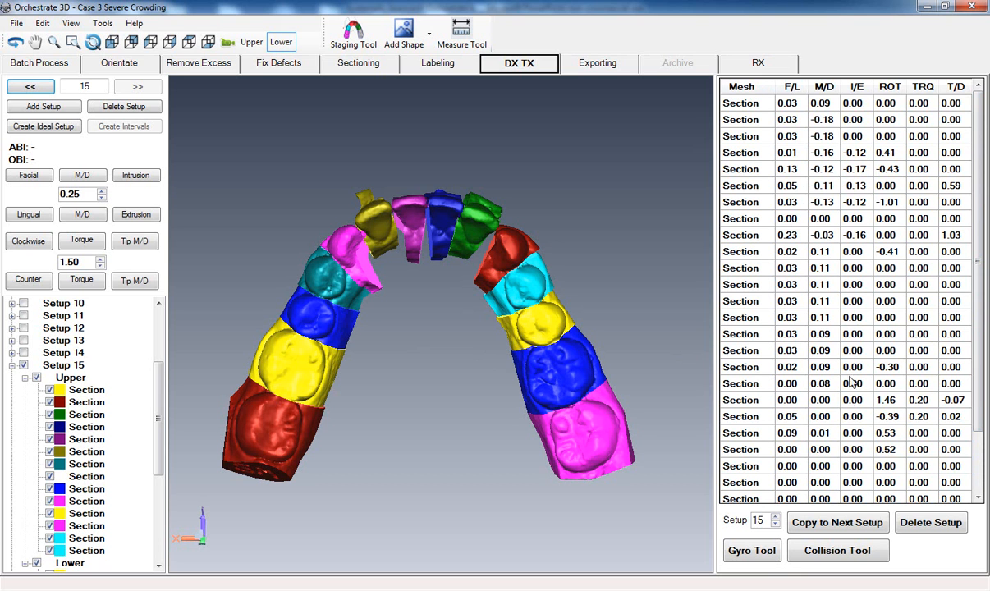
scroll(967, 355, down, 2)
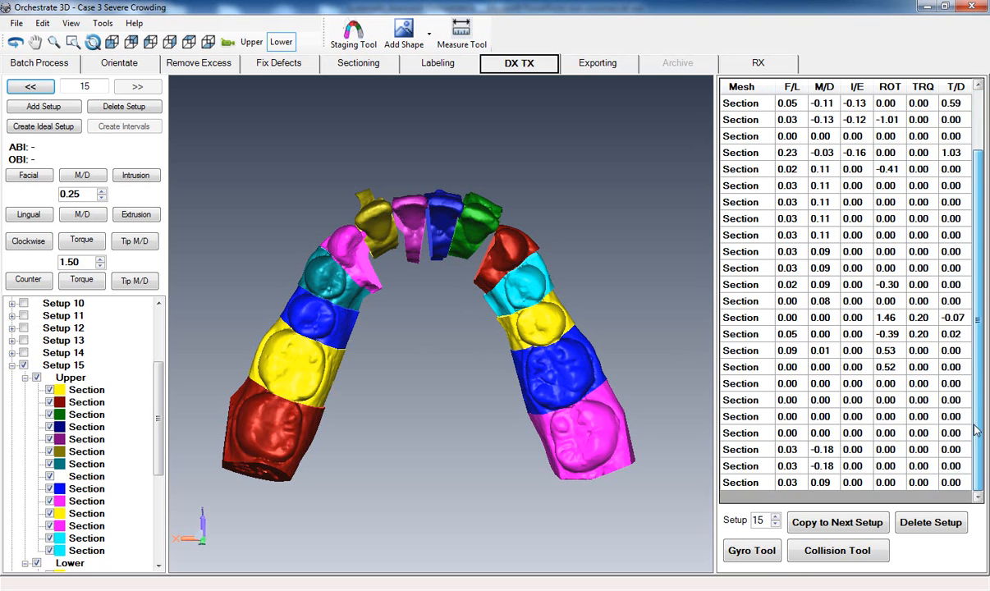
middle_drag(472, 408, 487, 383)
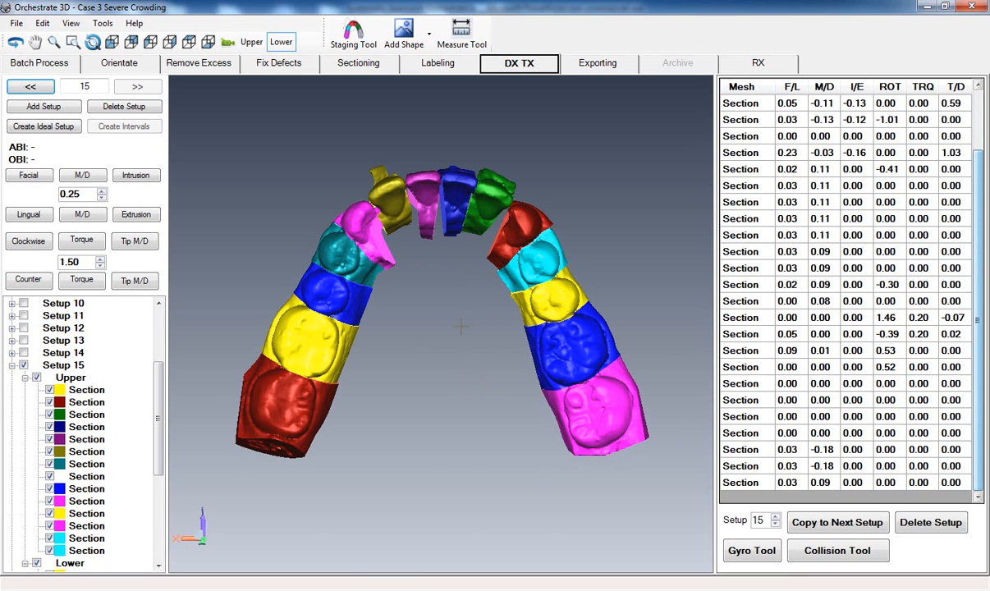
- Save the severe crowding case under its existing file name
click(15, 23)
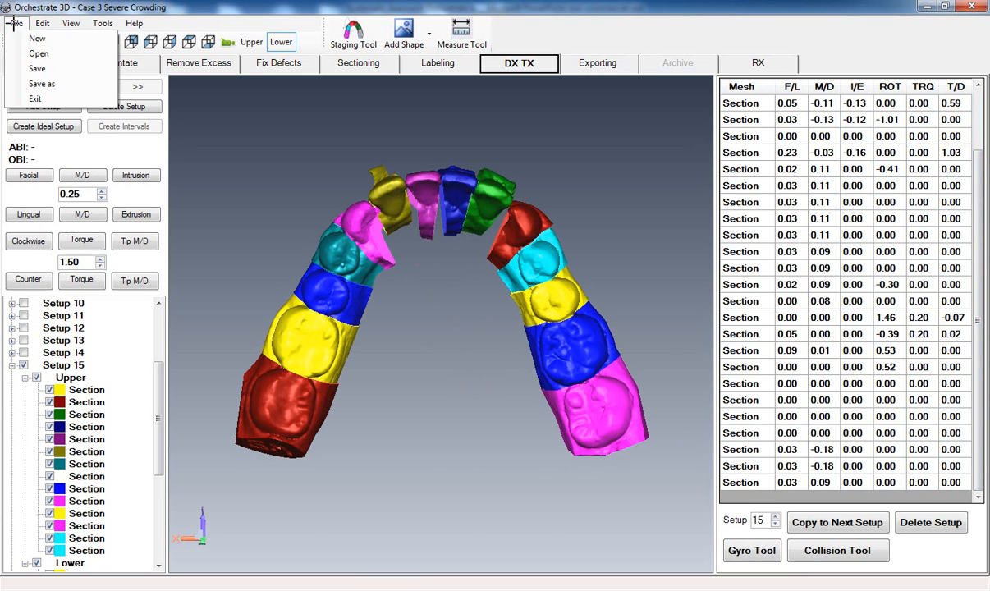
click(36, 69)
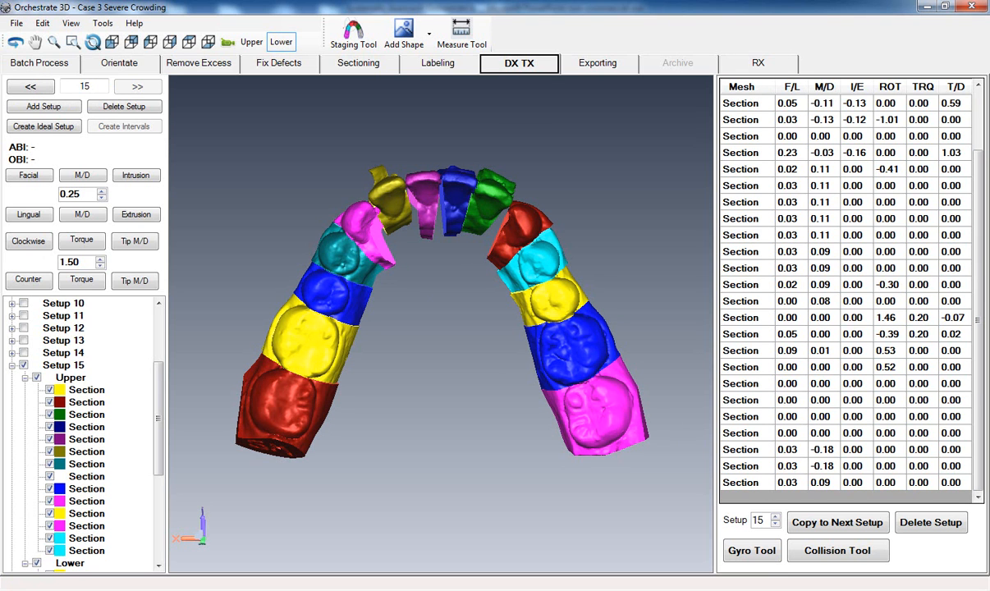
click(16, 23)
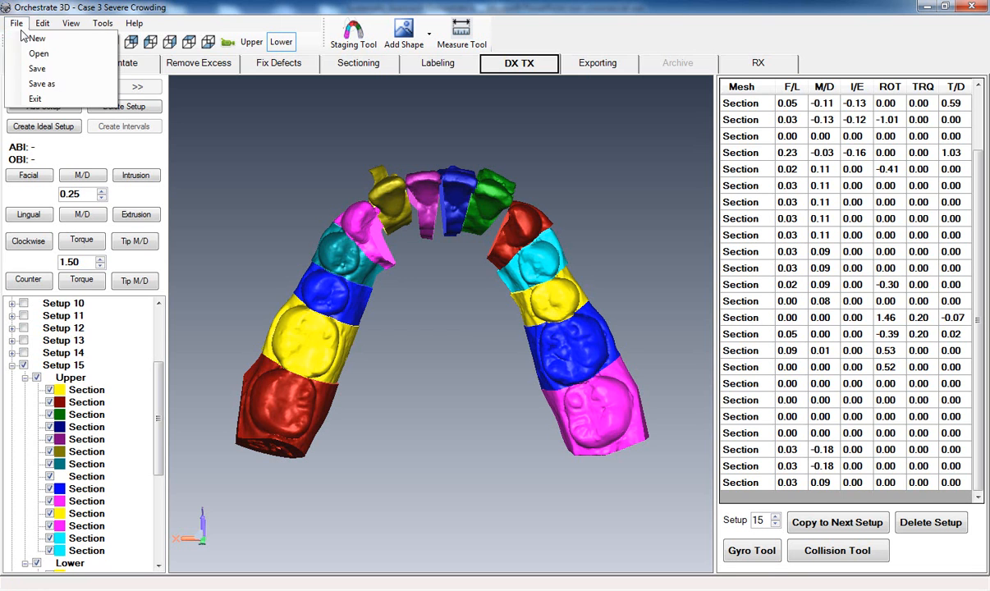
click(247, 122)
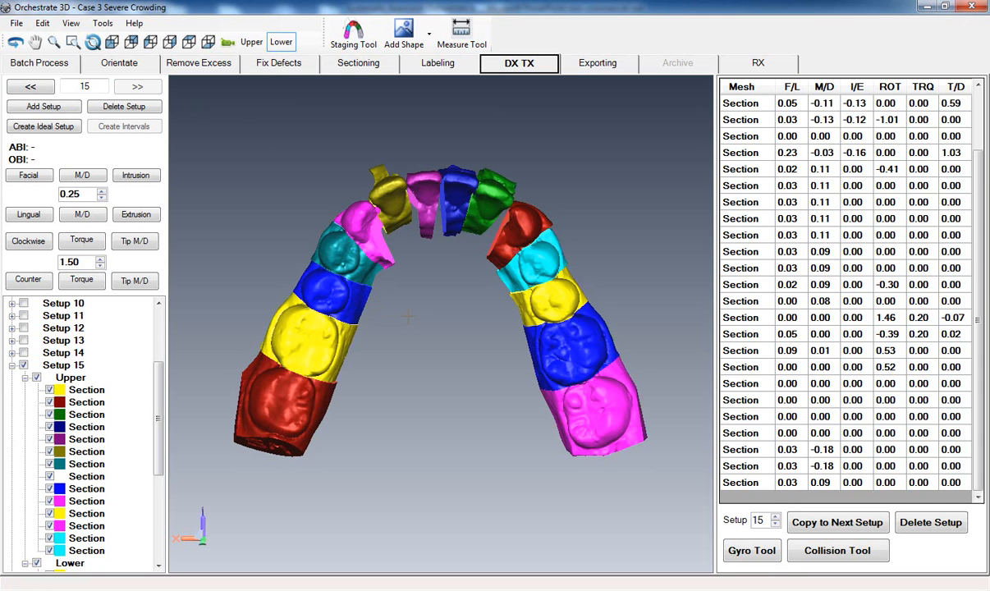
middle_drag(412, 317, 405, 319)
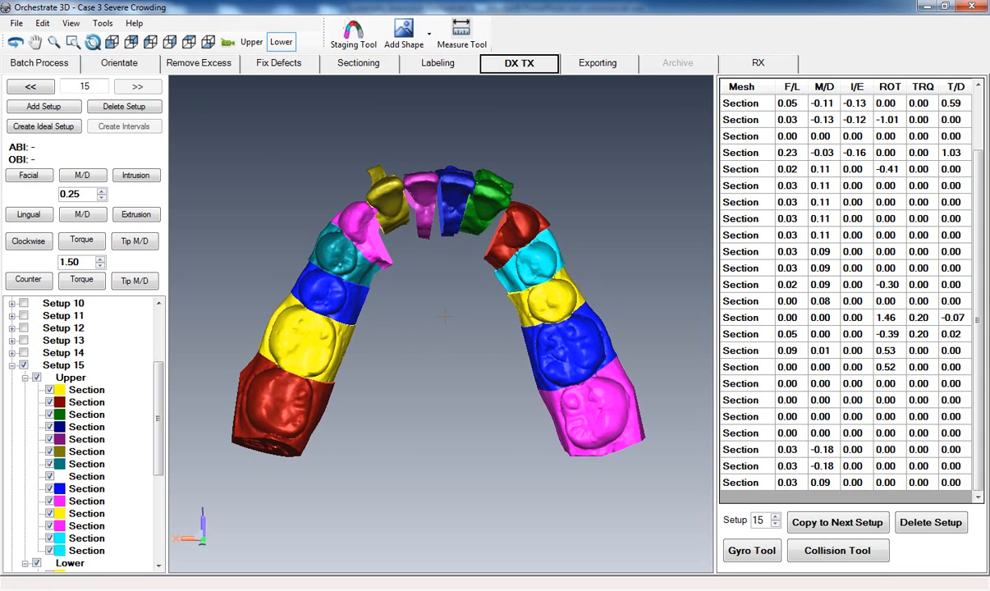
click(837, 590)
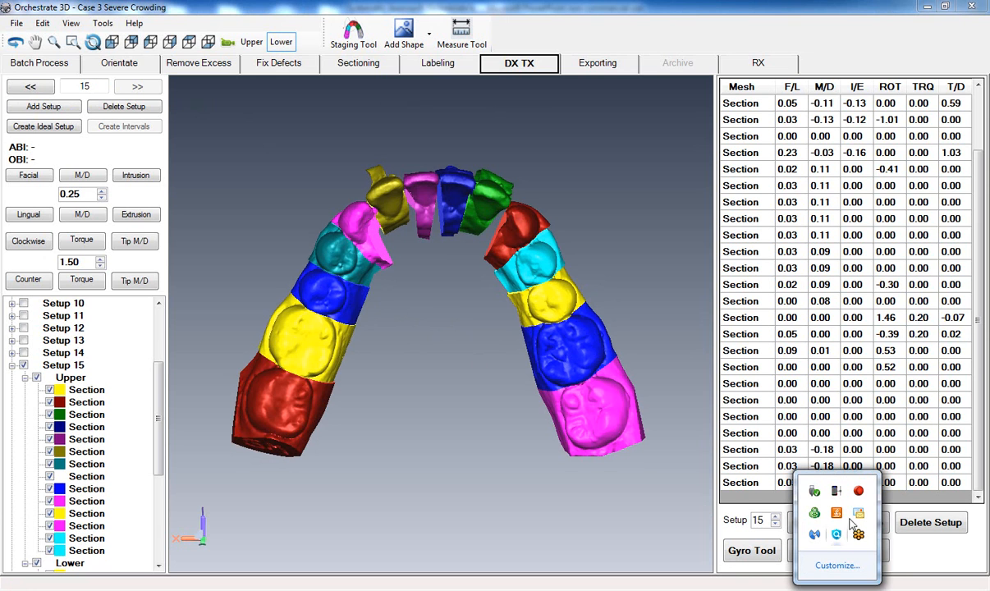
click(857, 492)
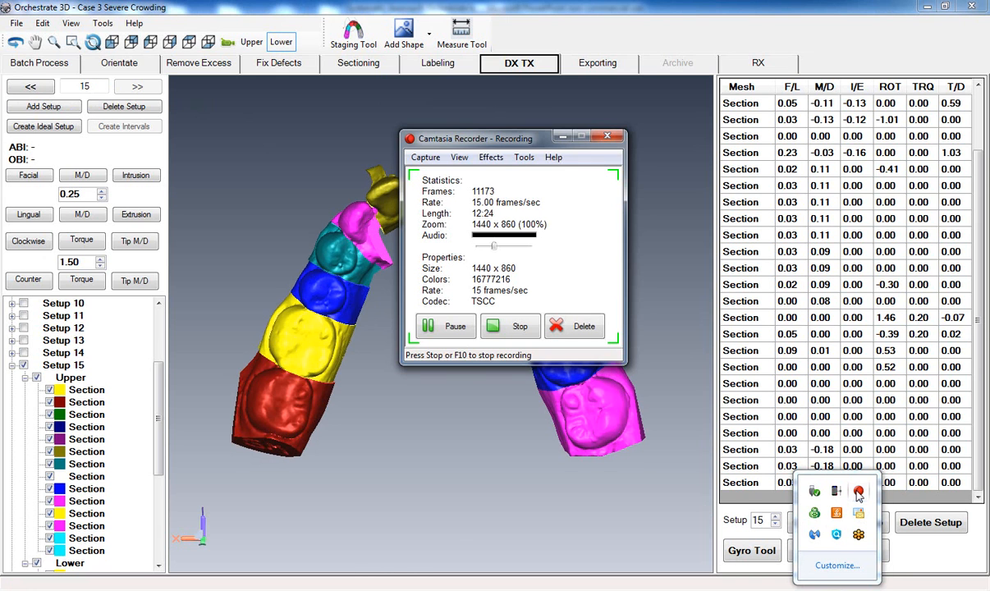